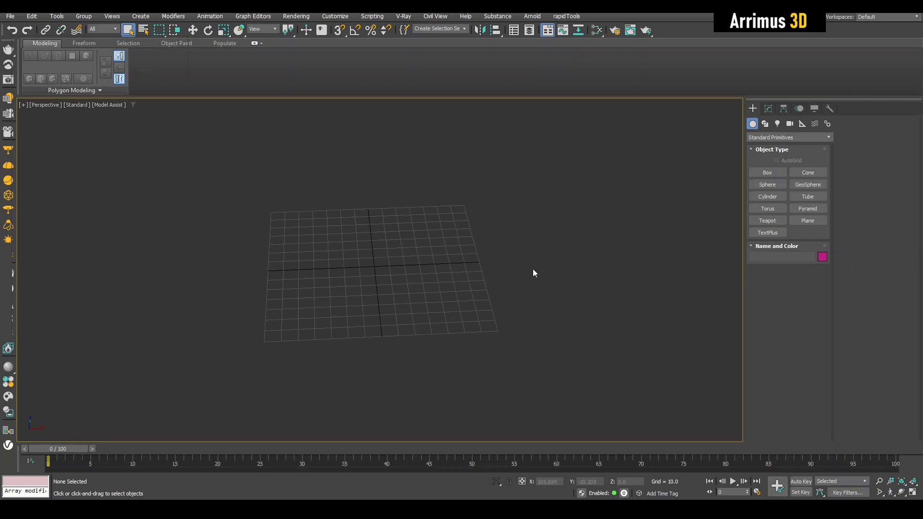
- Create a plane about 218 long and 120 wide over the grid and display it with edged faces
key(alt+p)
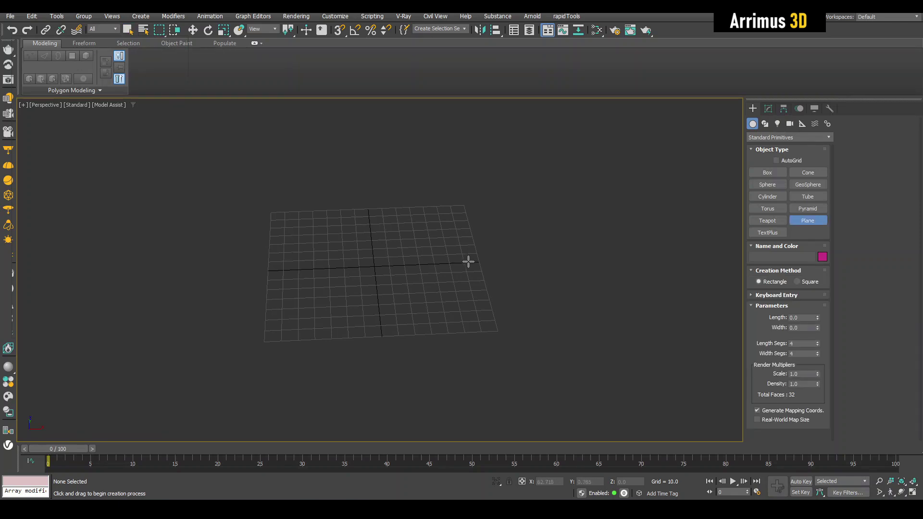
middle_drag(467, 261, 483, 271)
drag(320, 190, 537, 385)
right_click(555, 370)
key(w)
key(F4)
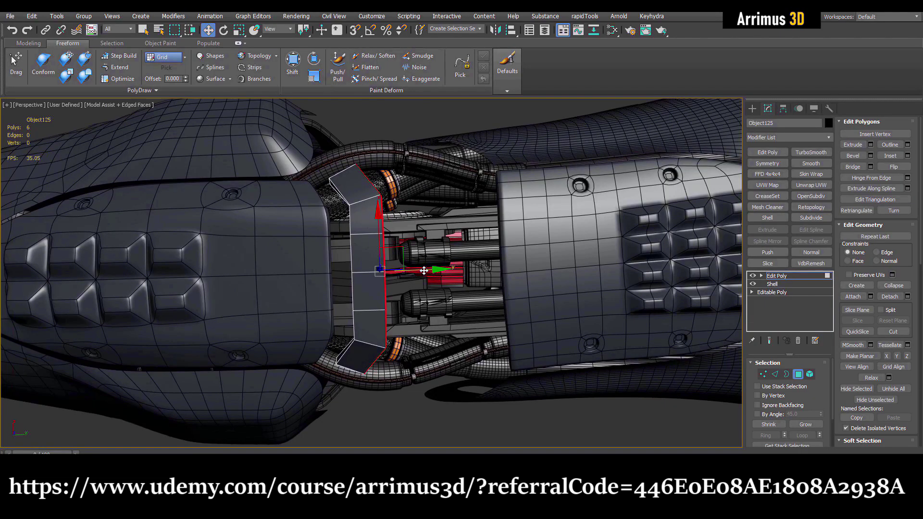
drag(424, 270, 543, 273)
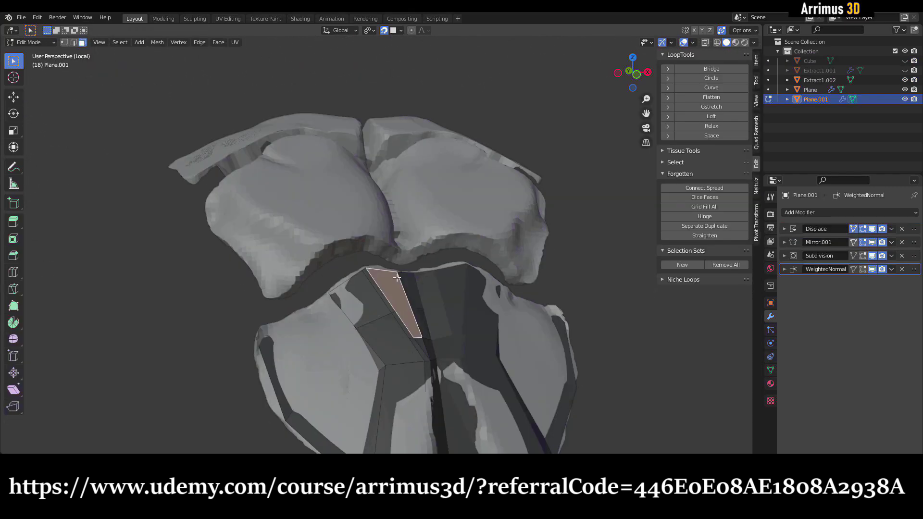
key(g)
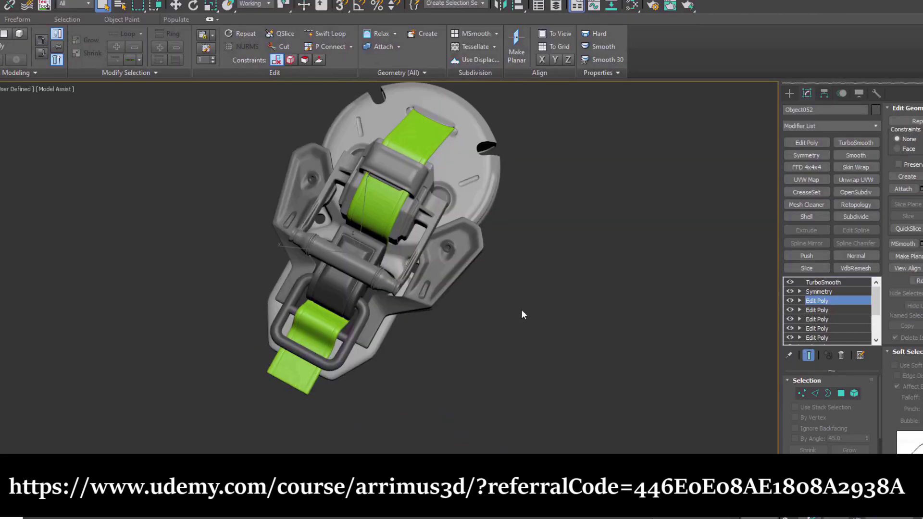
click(521, 312)
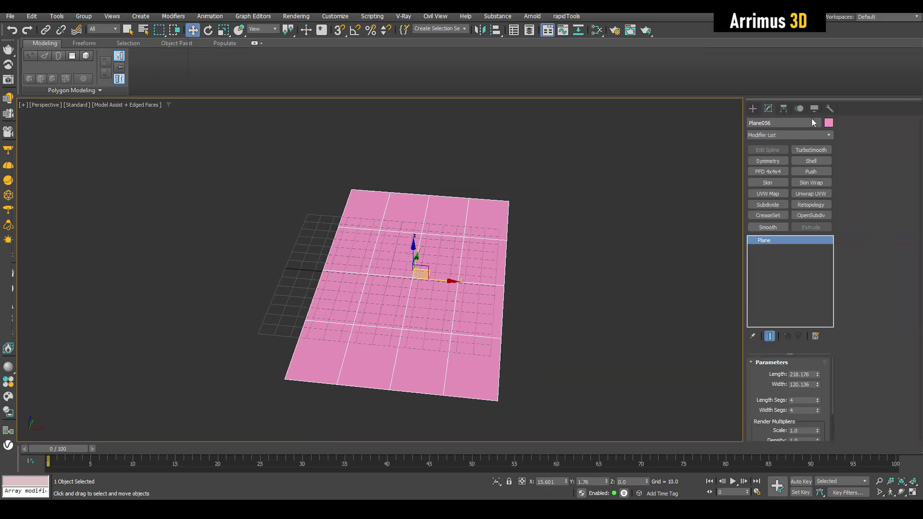
- Change the plane's object color to blue
click(828, 123)
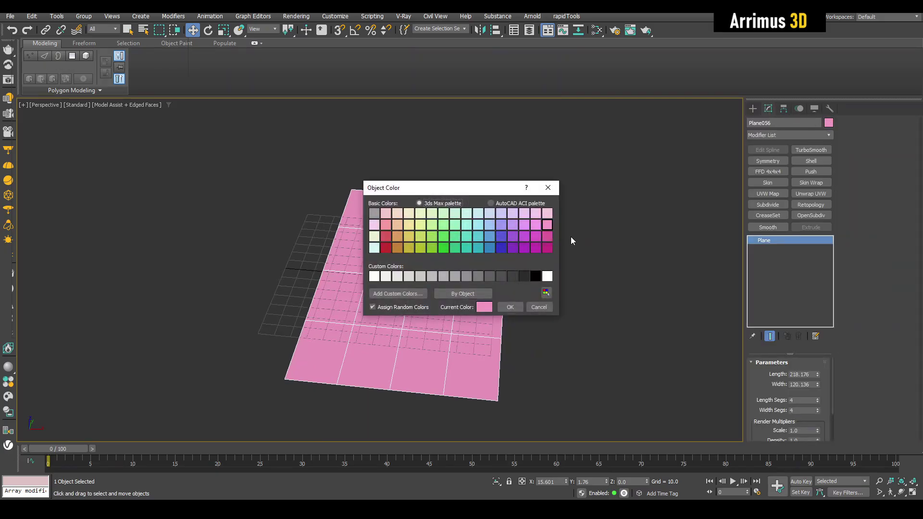
click(487, 276)
click(518, 308)
- Add an Edit Poly modifier and reshape the plane's mesh into a raised ridge with a sloping front and a low strip along one side
key(ctrl+e)
key(4)
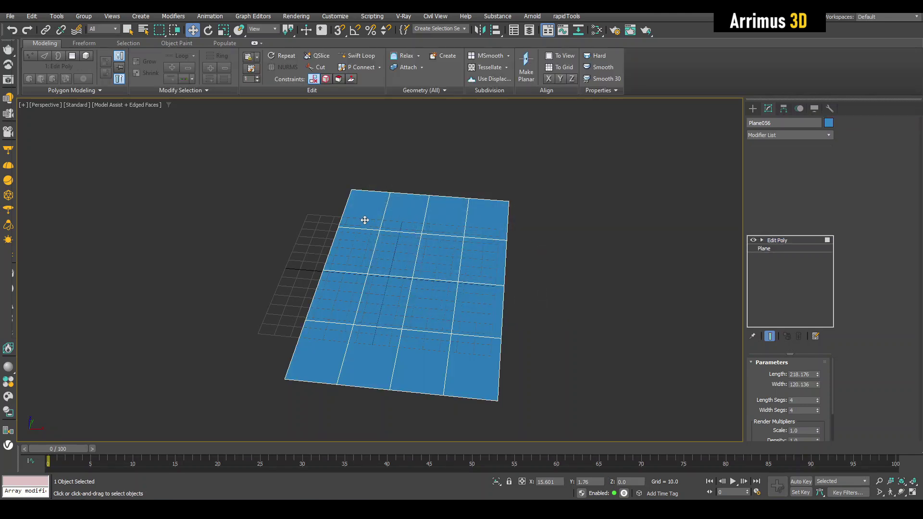
alt+middle_drag(366, 222, 353, 216)
key(q)
drag(352, 168, 383, 157)
key(w)
alt+middle_drag(432, 204, 371, 262)
key(2)
key(q)
click(318, 285)
key(ctrl+s)
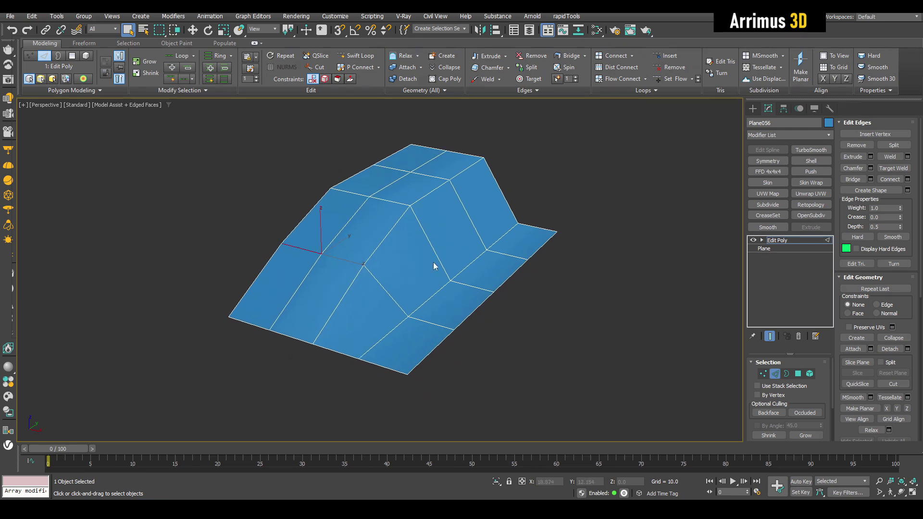
- Add a TurboSmooth modifier with 2 iterations and enable Isoline Display
key(2)
click(807, 151)
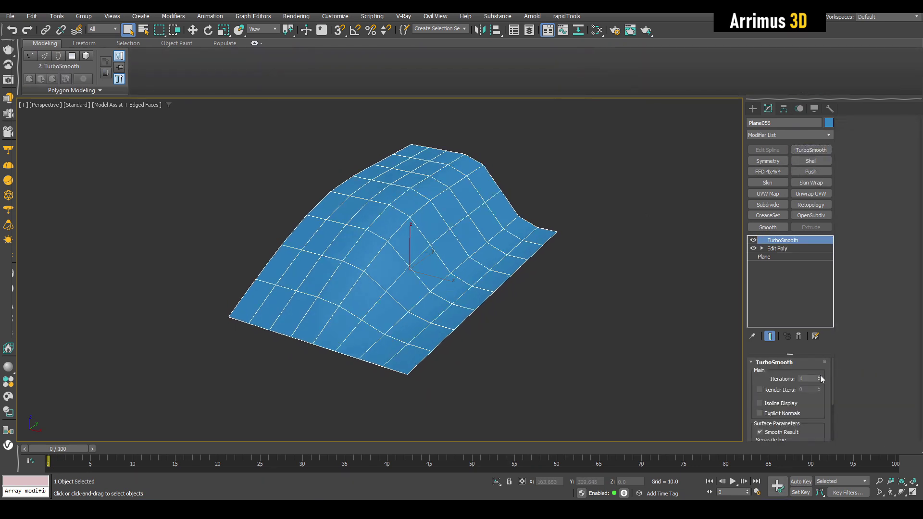
click(819, 378)
click(760, 403)
alt+middle_drag(679, 327, 749, 302)
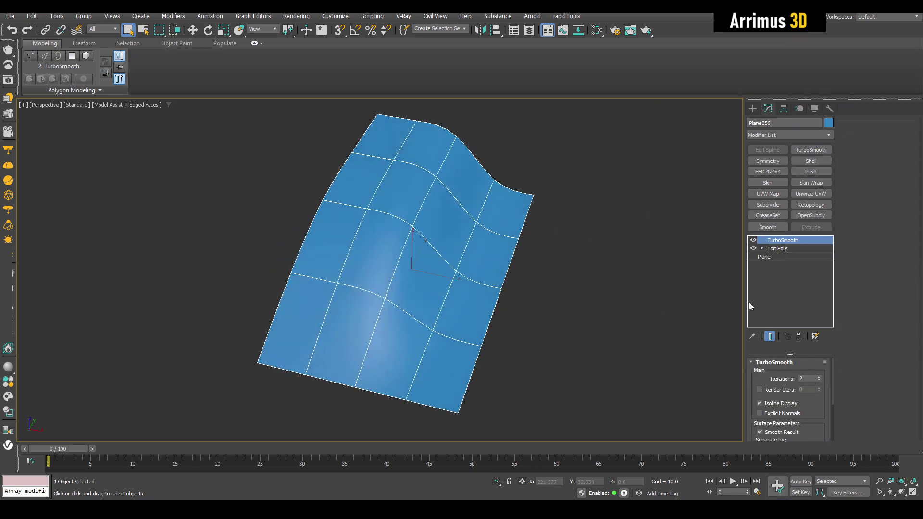
- Insert a second Edit Poly modifier between the first Edit Poly and the TurboSmooth
click(782, 249)
middle_drag(565, 332, 570, 298)
key(ctrl+e)
key(ctrl+space)
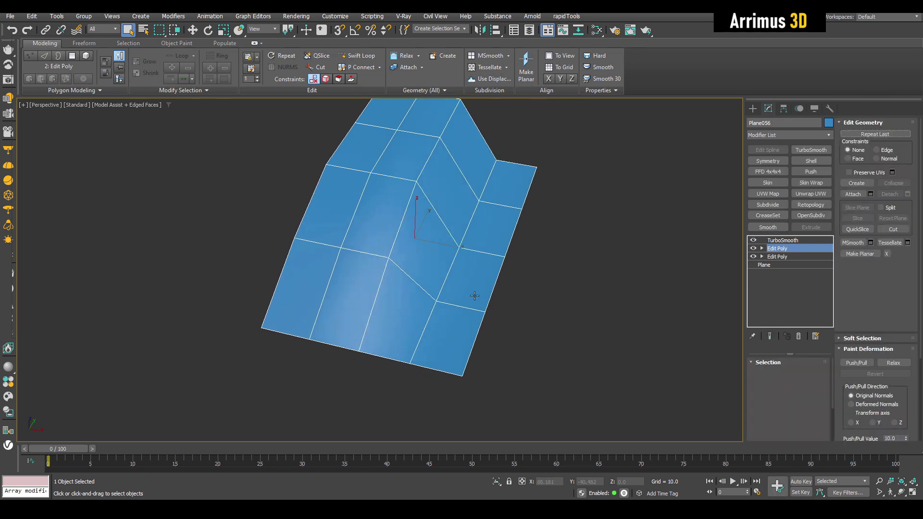
- Delete the front corner vertex on the mesh's low side and preview the smoothed result
key(Up)
drag(475, 298, 489, 311)
click(800, 248)
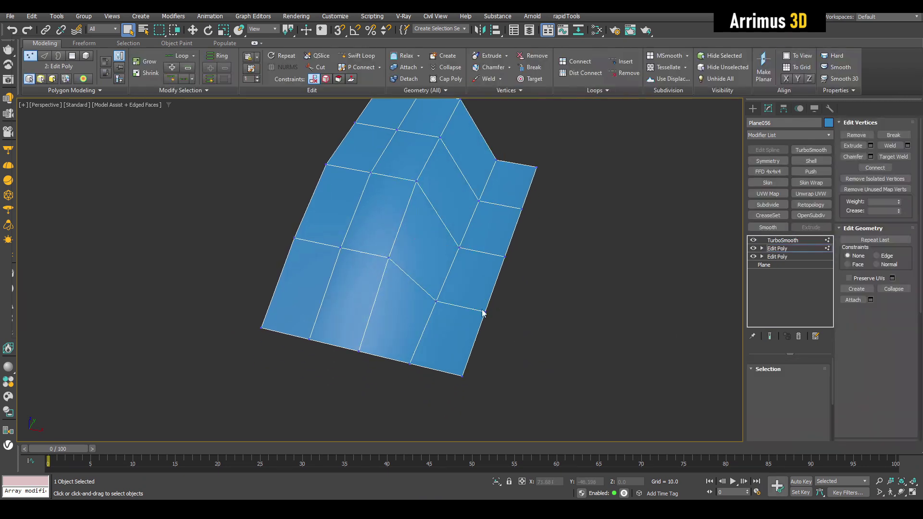
drag(480, 383, 481, 383)
key(Delete)
key(ctrl+space)
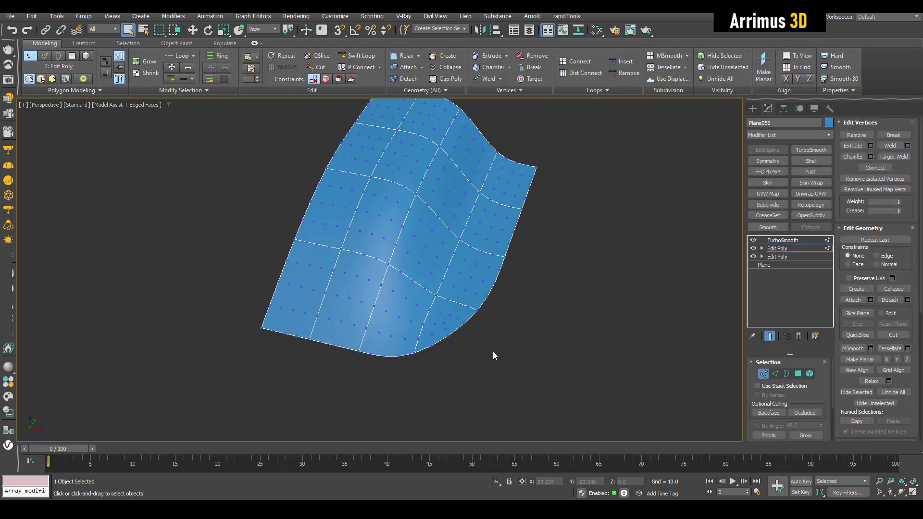
- Delete the rear corner vertex on the mesh's low side and compare it with the smoothed result
middle_drag(493, 306, 476, 332)
alt+middle_drag(534, 257, 507, 291)
key(ctrl+space)
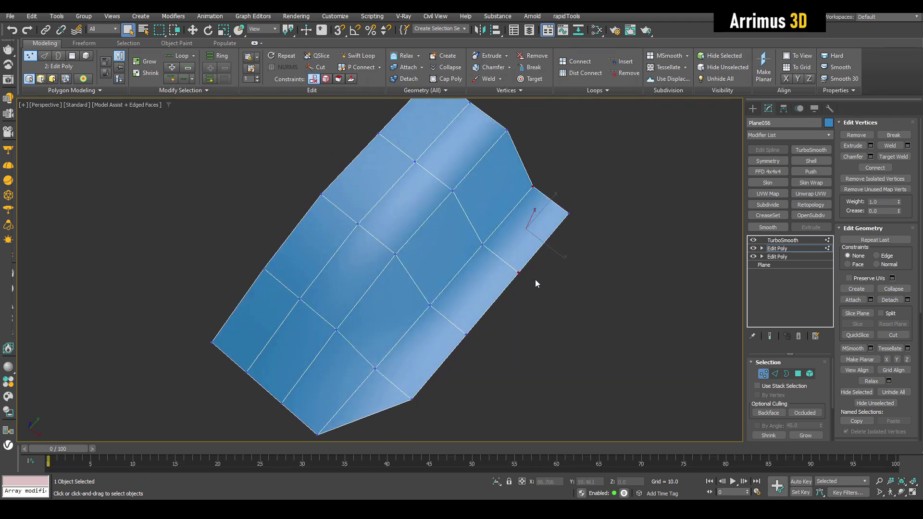
key(ctrl+shift+e)
drag(552, 200, 586, 235)
key(Delete)
key(ctrl+space)
key(ctrl+space)
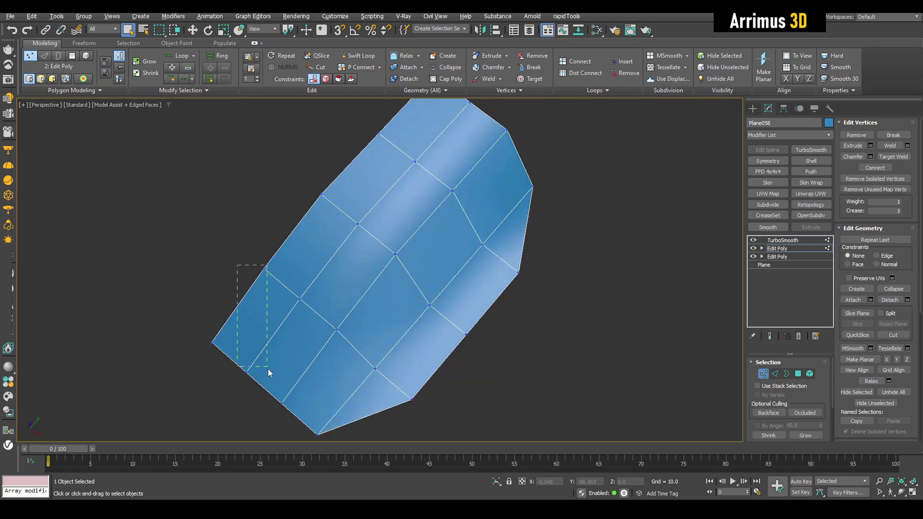
- Delete the front corner vertex on the side opposite the low strip and finish vertex editing
key(Delete)
key(ctrl+space)
middle_drag(445, 194, 408, 222)
alt+middle_drag(433, 254, 463, 247)
key(ctrl+space)
key(1)
alt+middle_drag(429, 298, 385, 261)
key(ctrl+e)
key(ctrl+e)
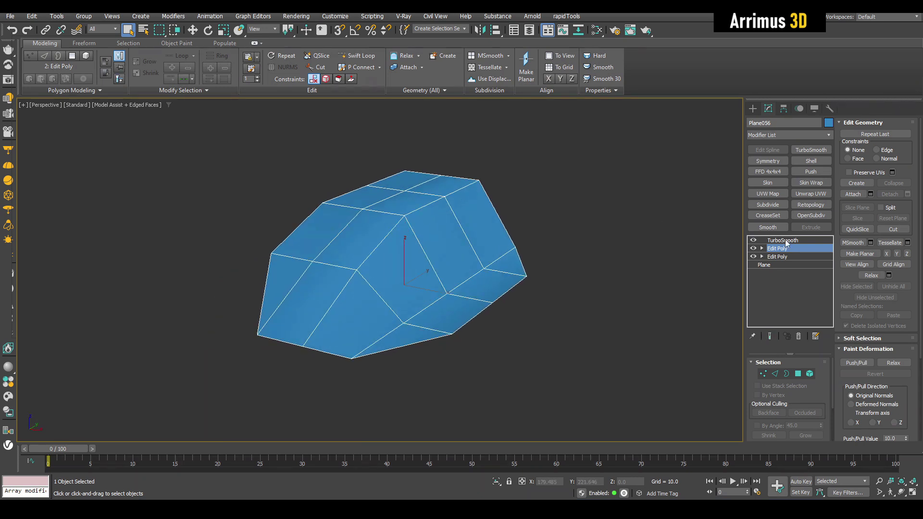
- Turn off Isoline Display in the TurboSmooth modifier
click(786, 241)
click(780, 401)
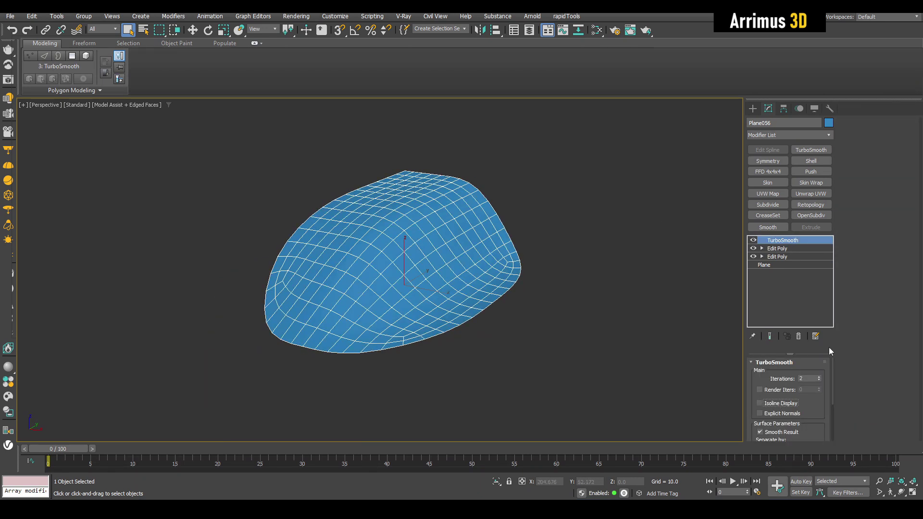
alt+middle_drag(451, 232, 486, 220)
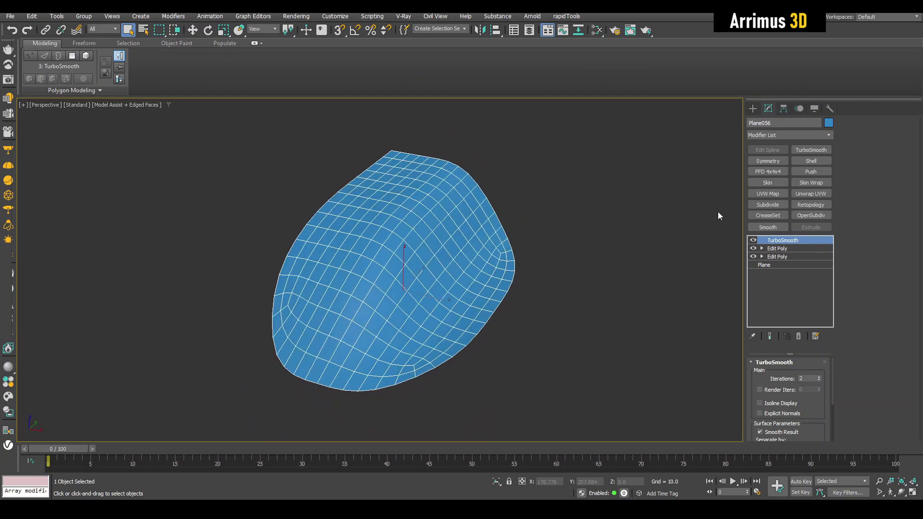
- Add a Shell modifier above TurboSmooth with an Outer Amount of 5
click(810, 162)
double_click(813, 386)
text(5)
key(Return)
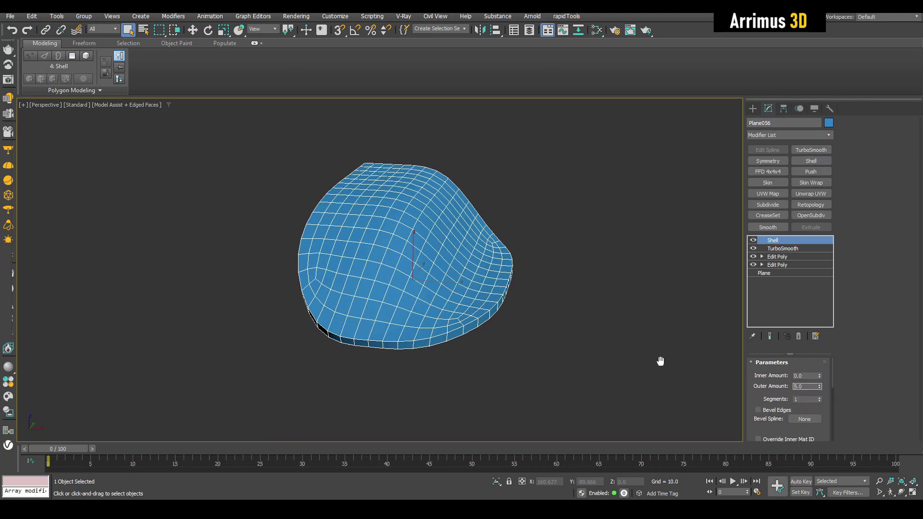
- Enable Straighten Corners in the Shell modifier
drag(832, 370, 837, 429)
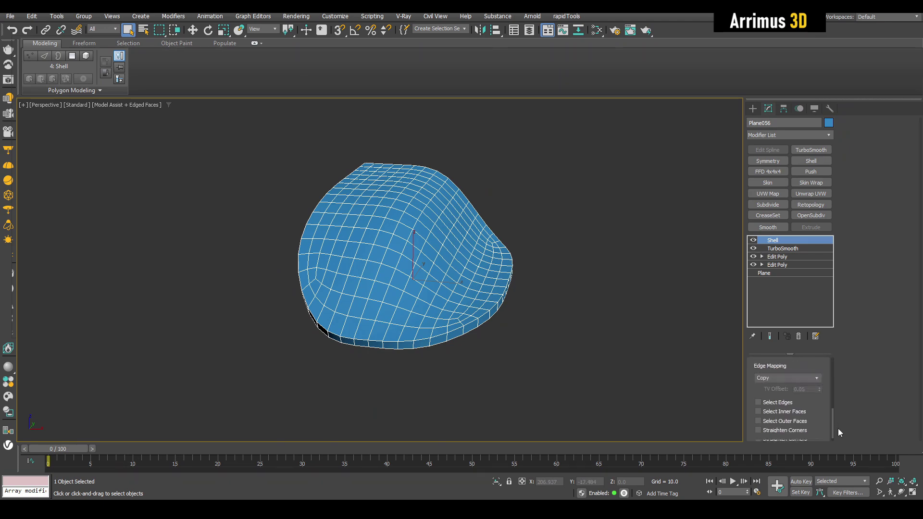
click(805, 429)
middle_drag(564, 274, 579, 290)
scroll(580, 290, up, 4)
alt+middle_drag(466, 272, 460, 231)
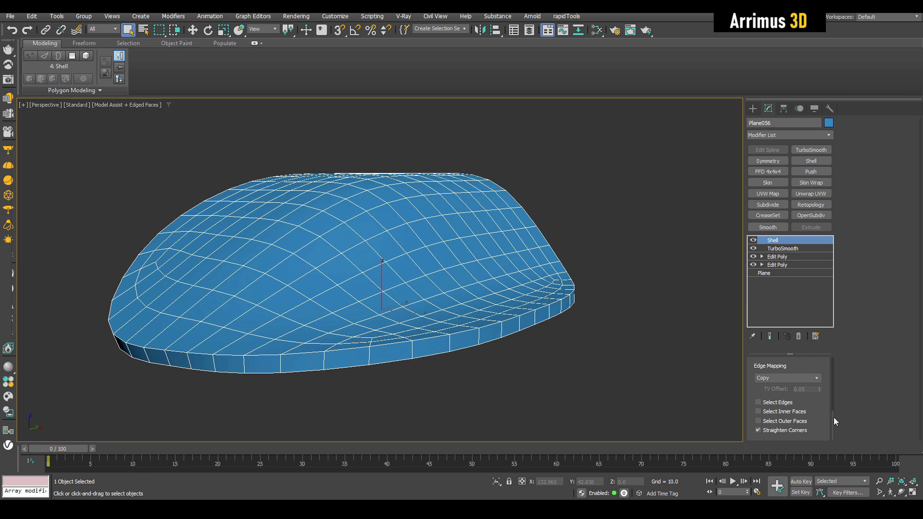
- Set the Shell modifier's Outer Amount to 12
drag(834, 421, 833, 356)
scroll(533, 274, down, 5)
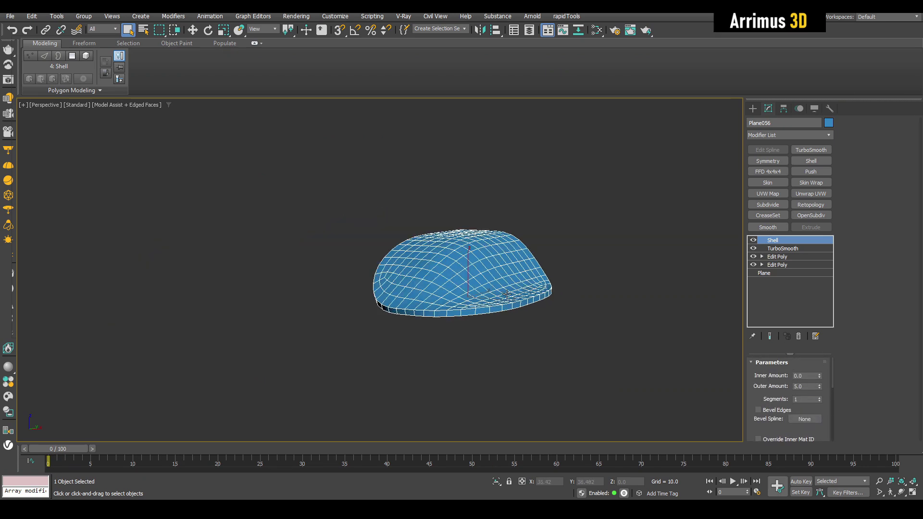
alt+middle_drag(509, 296, 495, 266)
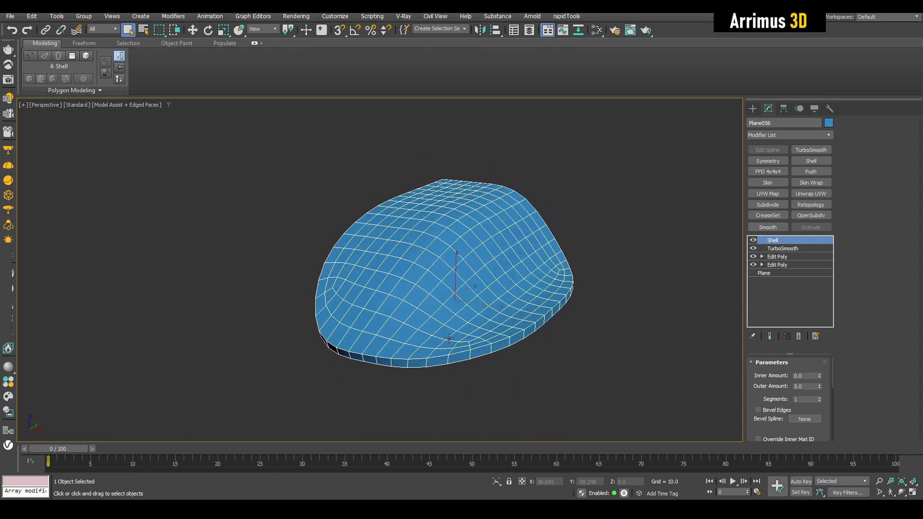
alt+middle_drag(450, 338, 549, 276)
text(12)
middle_drag(641, 333, 651, 329)
- Add an Edit Poly modifier, select the underside polygons by a 45-degree angle, and detach them as a clone
key(alt+e)
key(4)
scroll(604, 313, up, 5)
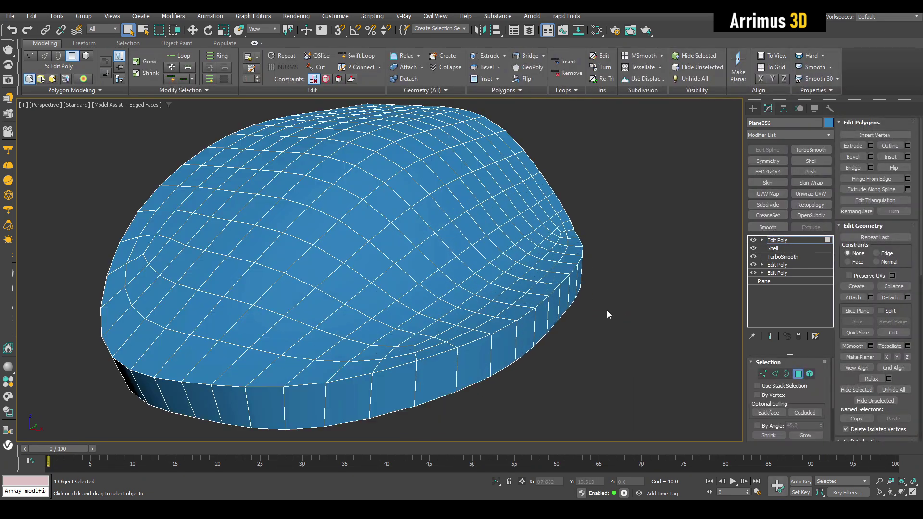
alt+middle_drag(604, 313, 625, 251)
click(502, 265)
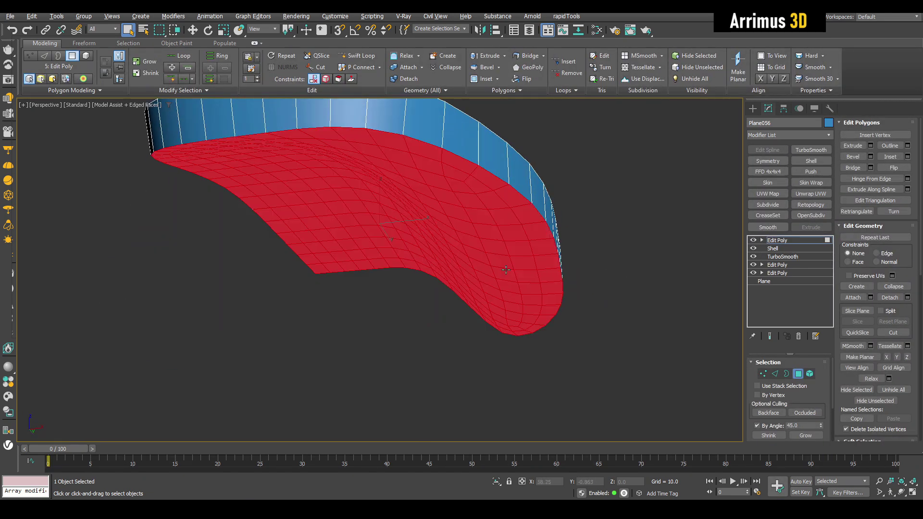
key(alt+a)
alt+middle_drag(568, 249, 555, 250)
key(alt+d)
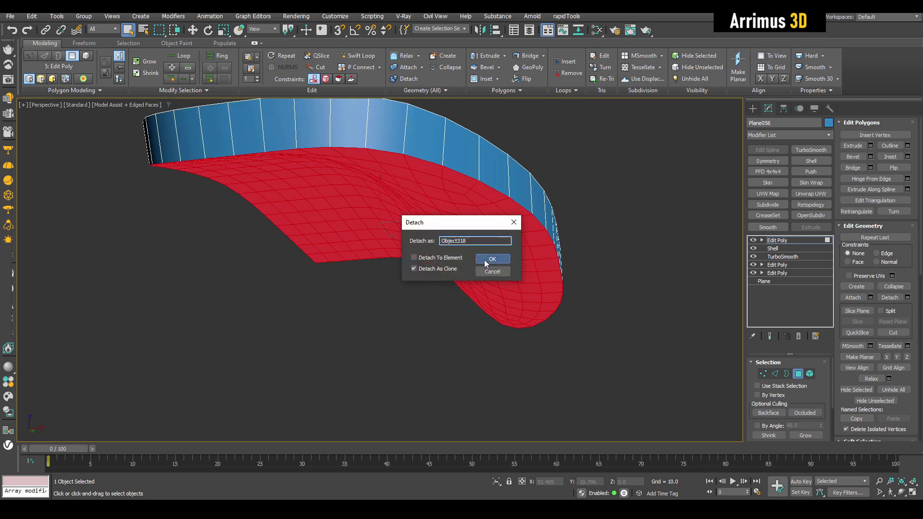
click(493, 259)
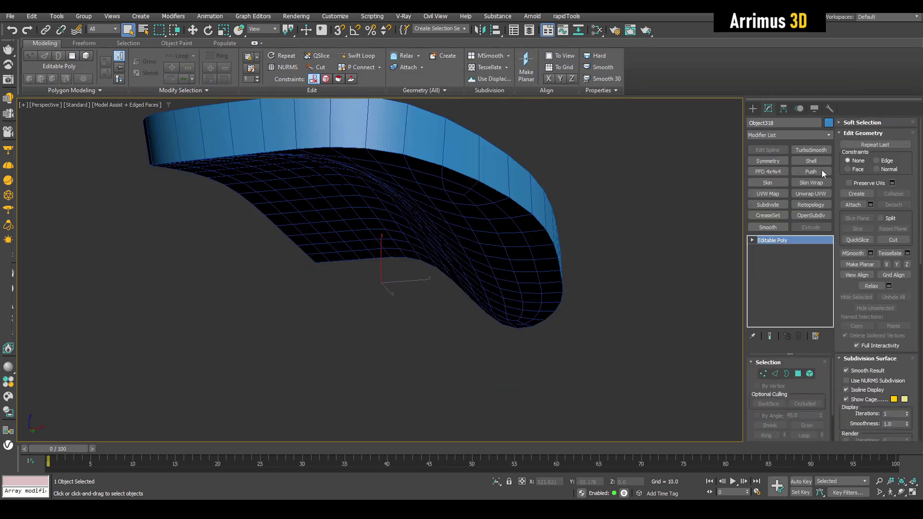
- Change the detached underside clone's object color to dark grey
click(828, 122)
click(511, 307)
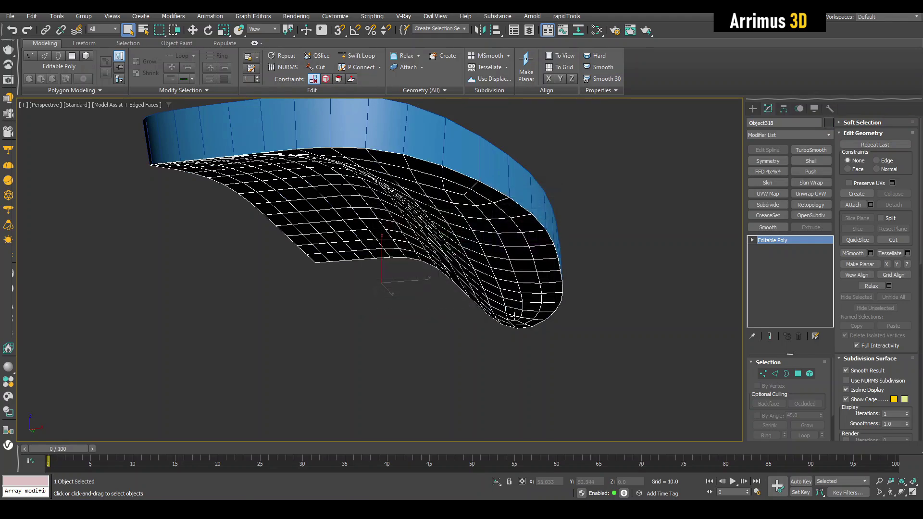
alt+middle_drag(471, 224, 567, 227)
scroll(516, 229, down, 5)
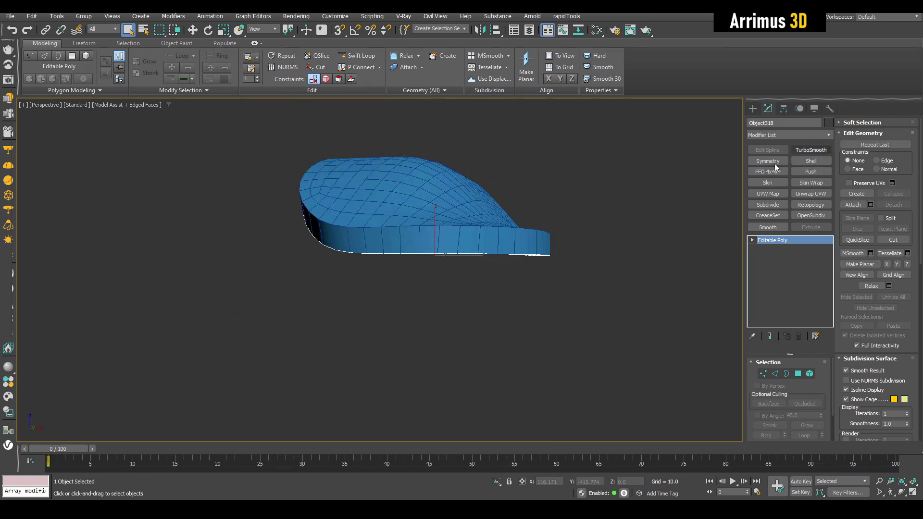
alt+middle_drag(649, 206, 632, 235)
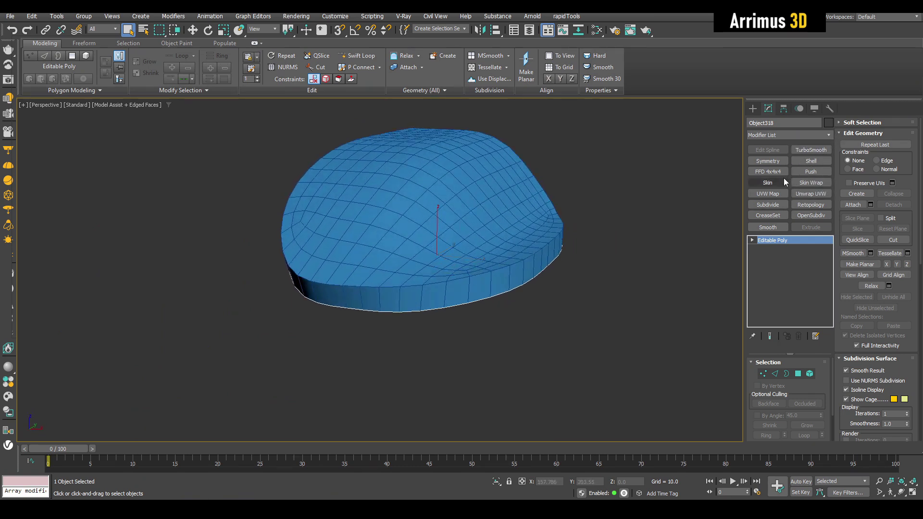
- Add a Shell modifier to the detached underside clone
click(800, 163)
alt+middle_drag(697, 241, 662, 260)
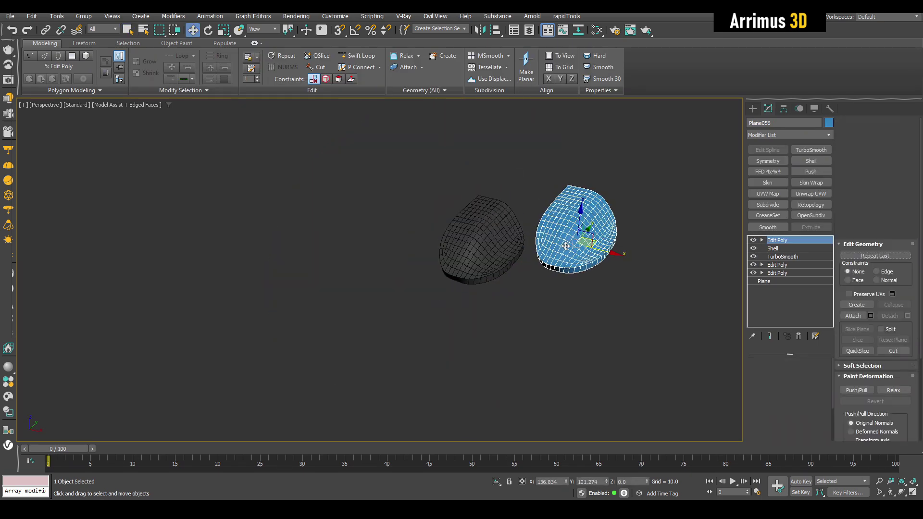
scroll(513, 243, up, 3)
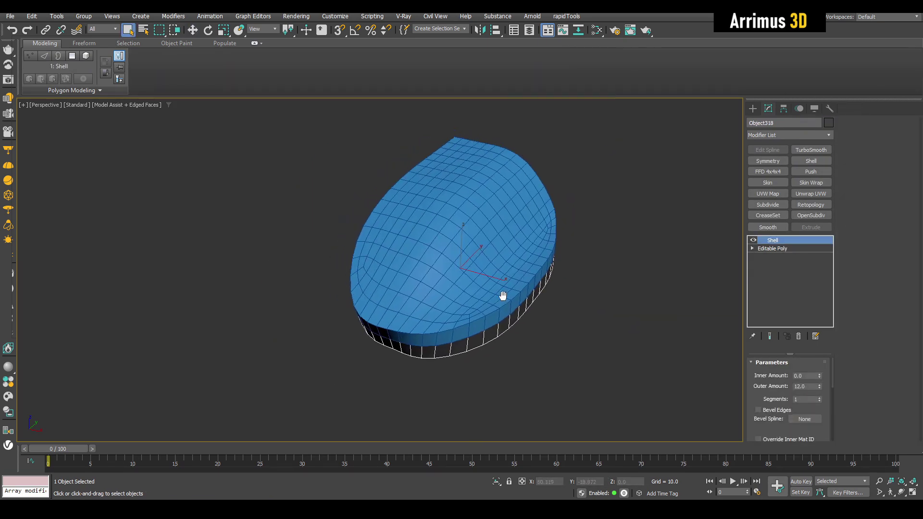
- Insert an Edit Poly modifier between the Editable Poly base and the Shell of the underside clone
alt+middle_drag(500, 295, 529, 203)
middle_drag(502, 254, 547, 251)
scroll(510, 264, up, 3)
scroll(514, 255, down, 3)
click(768, 249)
key(4)
scroll(532, 250, up, 3)
click(566, 188)
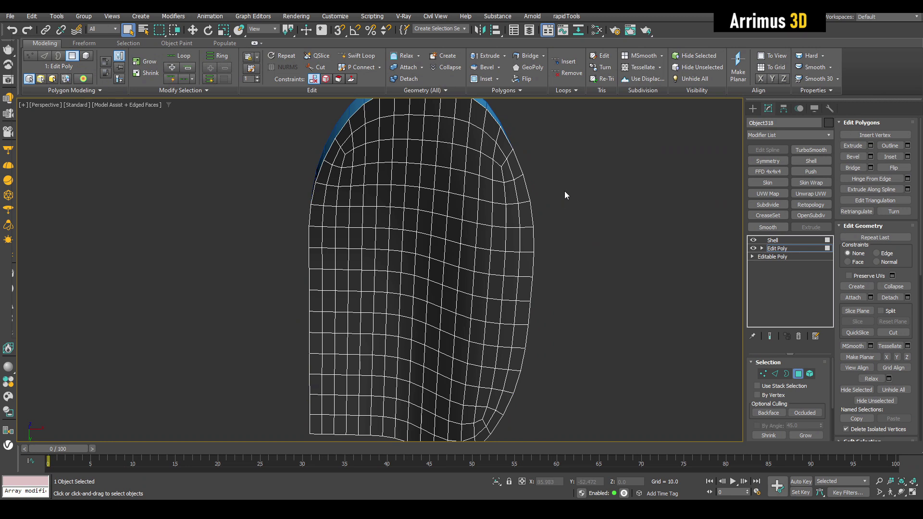
key(3)
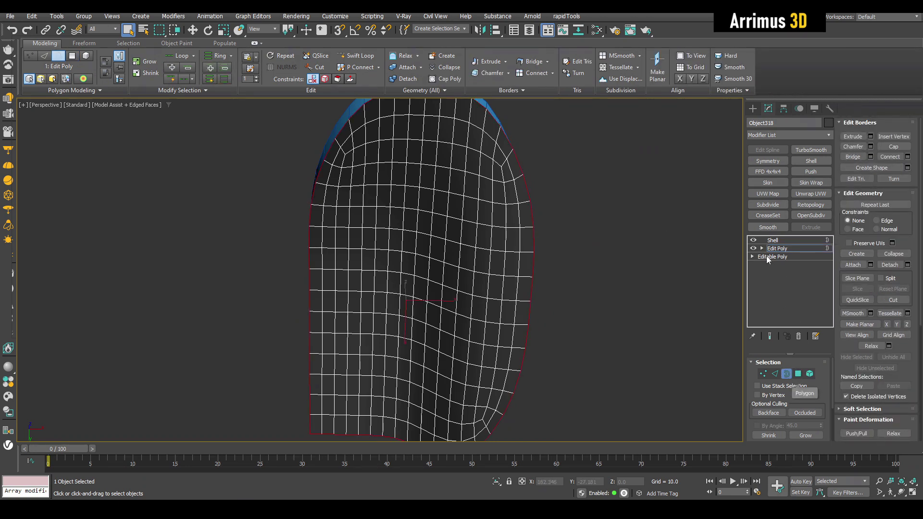
ctrl+click(797, 374)
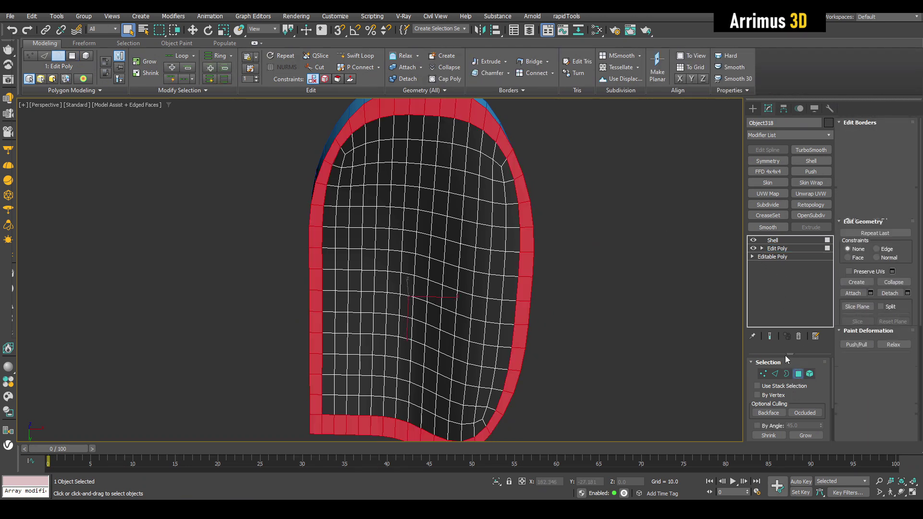
click(805, 435)
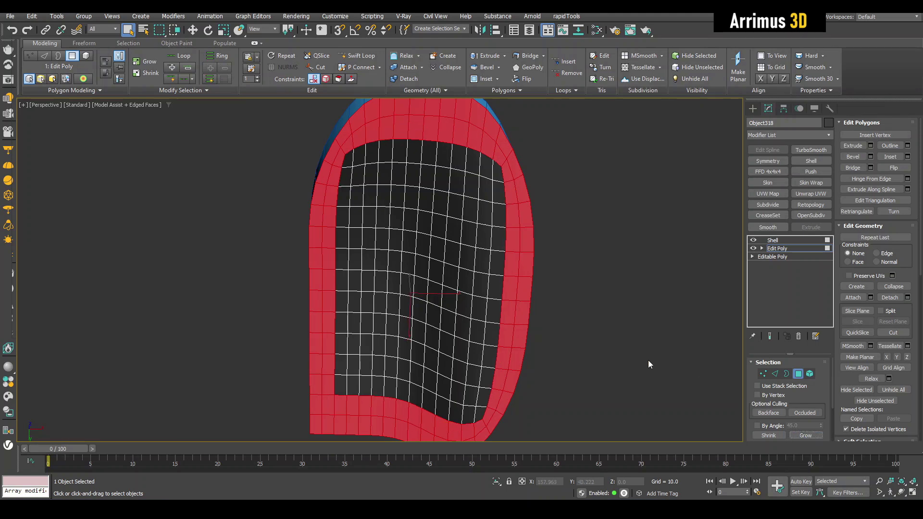
key(ctrl+i)
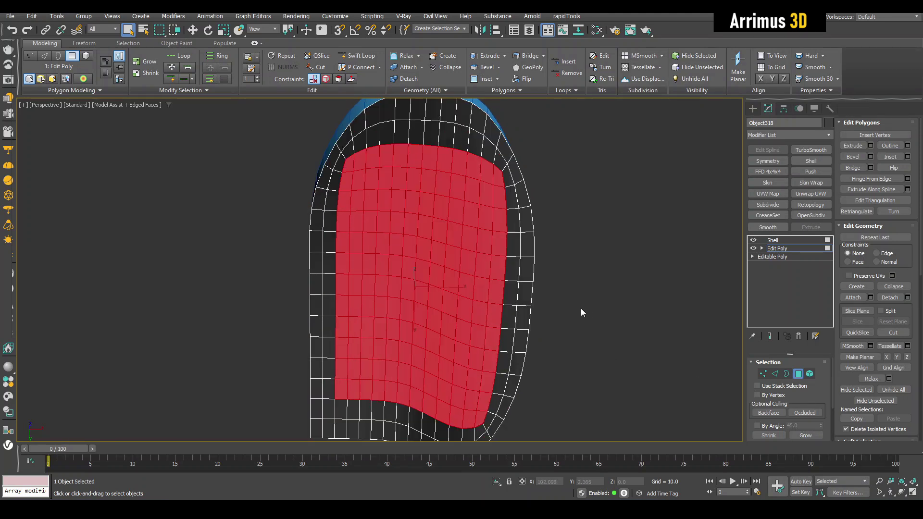
middle_drag(566, 302, 562, 305)
key(alt+d)
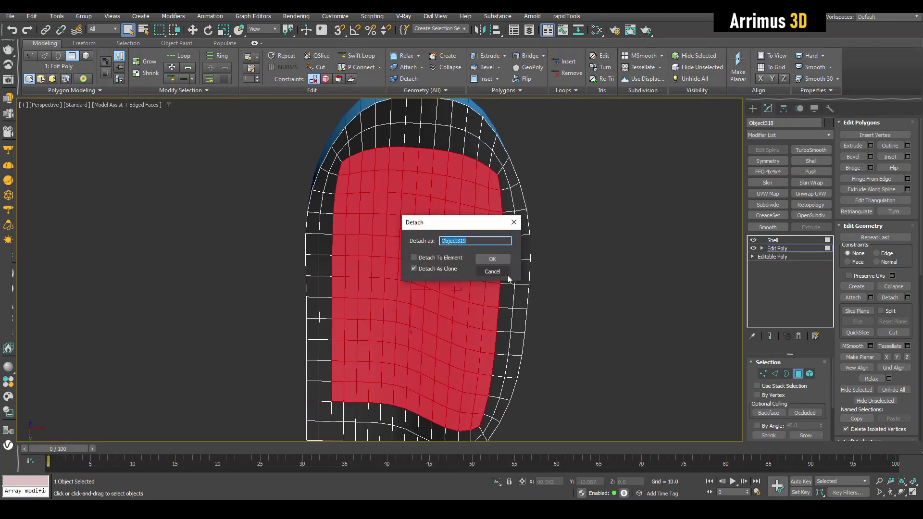
click(507, 275)
- Cut two parallel diagonal lines across the underside grid, descending from the left inner border towards the right side
middle_drag(498, 289, 500, 271)
key(1)
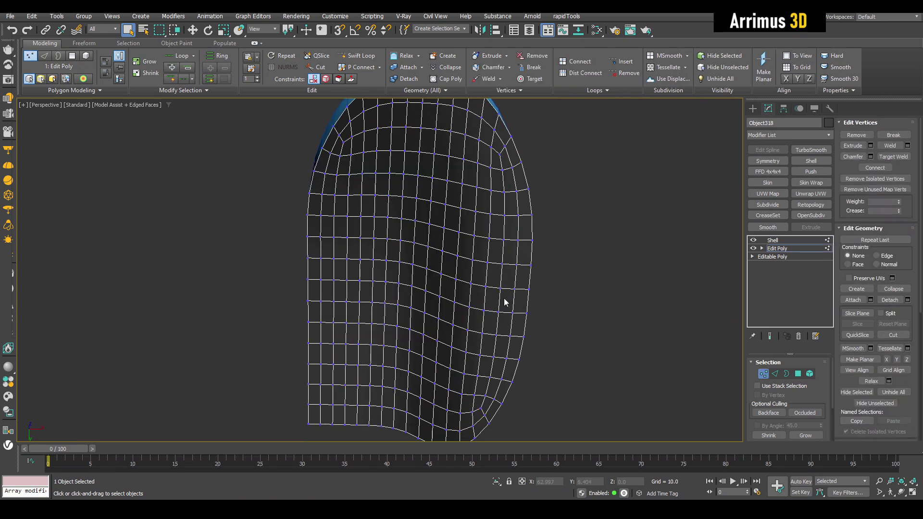
key(alt+c)
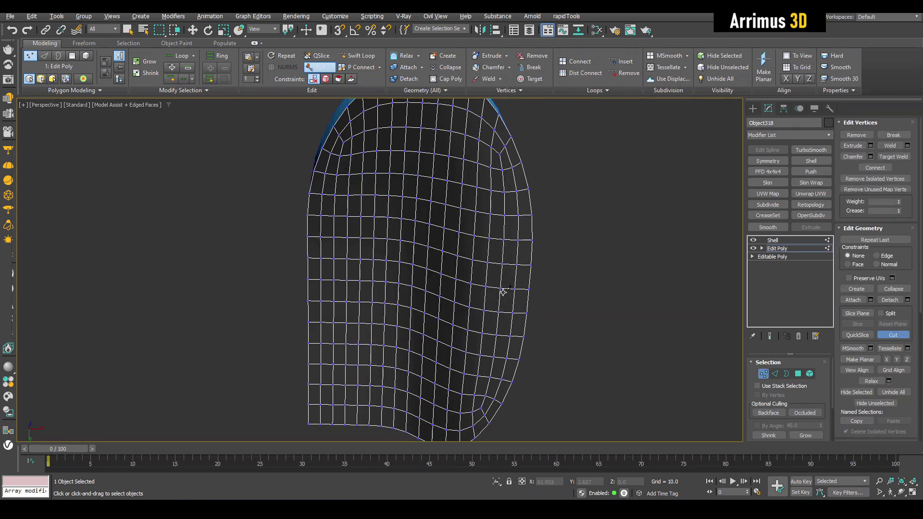
click(341, 159)
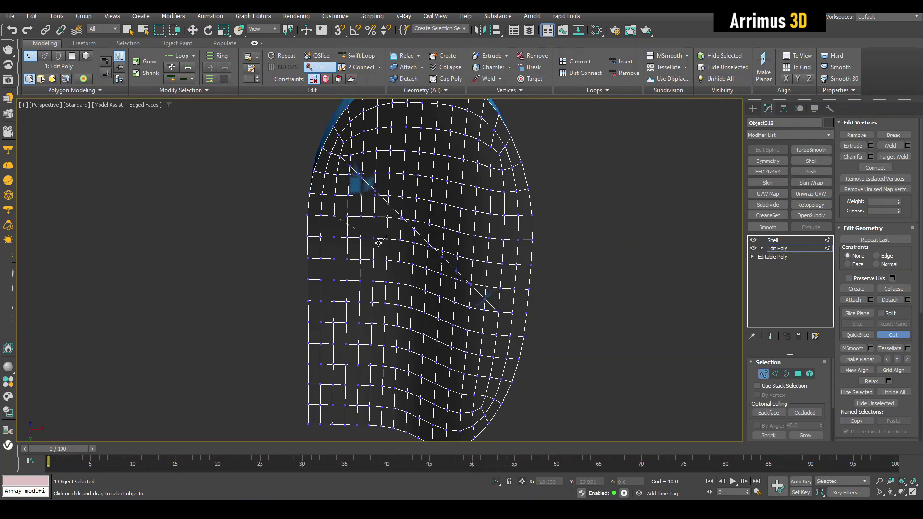
click(490, 374)
right_click(494, 362)
- Cut two parallel diagonal lines in the opposite direction, from the lower descending diagonal down to the lower-left border
middle_drag(414, 318, 422, 258)
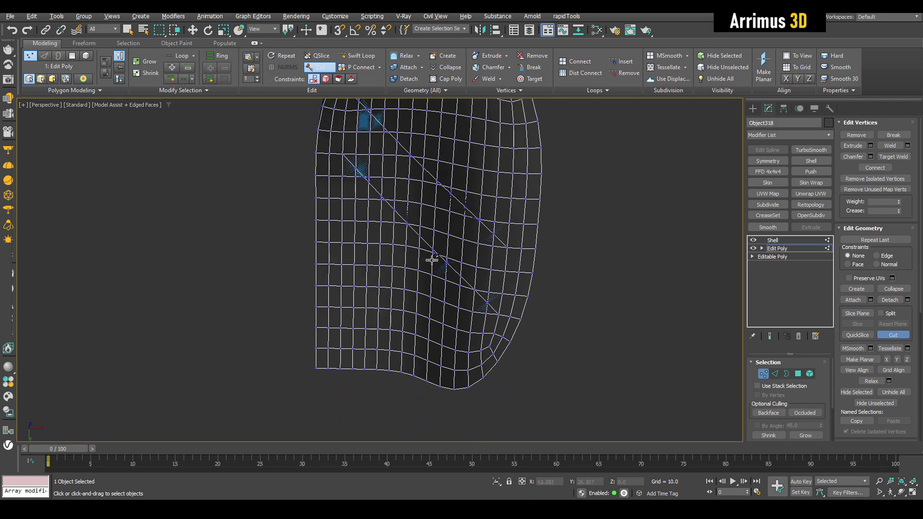
click(344, 325)
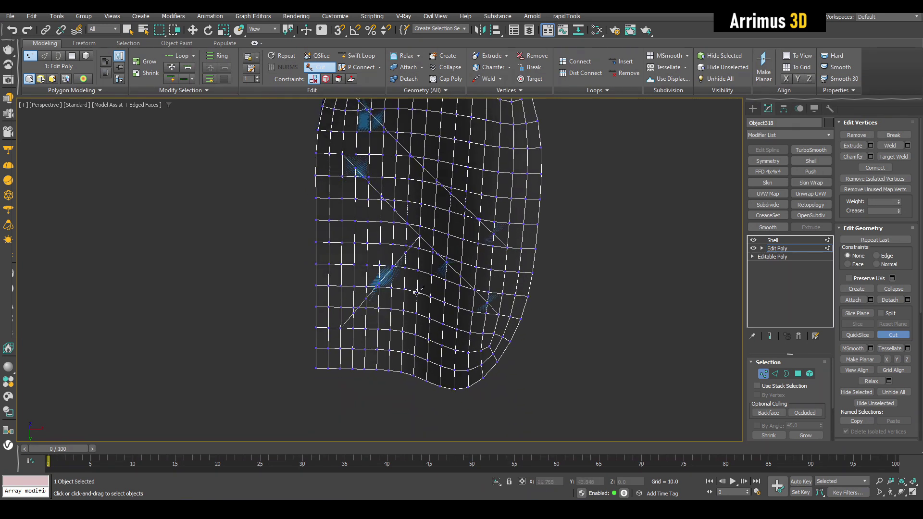
scroll(372, 347, up, 2)
click(374, 350)
right_click(402, 325)
right_click(408, 323)
key(4)
middle_drag(416, 321, 406, 287)
key(1)
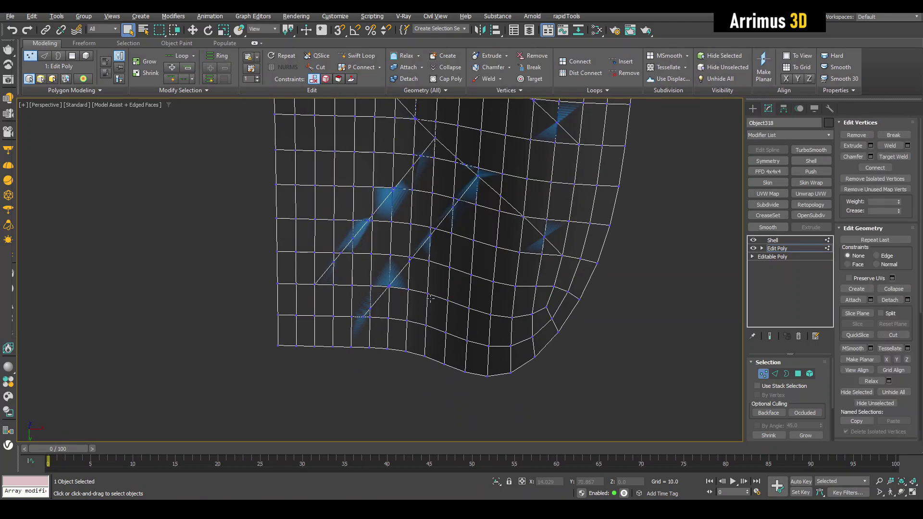
- Select the polygons in the lower rows between the outer ascending diagonal cut and the right border
scroll(395, 300, up, 3)
key(4)
drag(379, 313, 408, 311)
ctrl+click(406, 279)
ctrl+drag(424, 279, 484, 321)
ctrl+drag(470, 286, 618, 331)
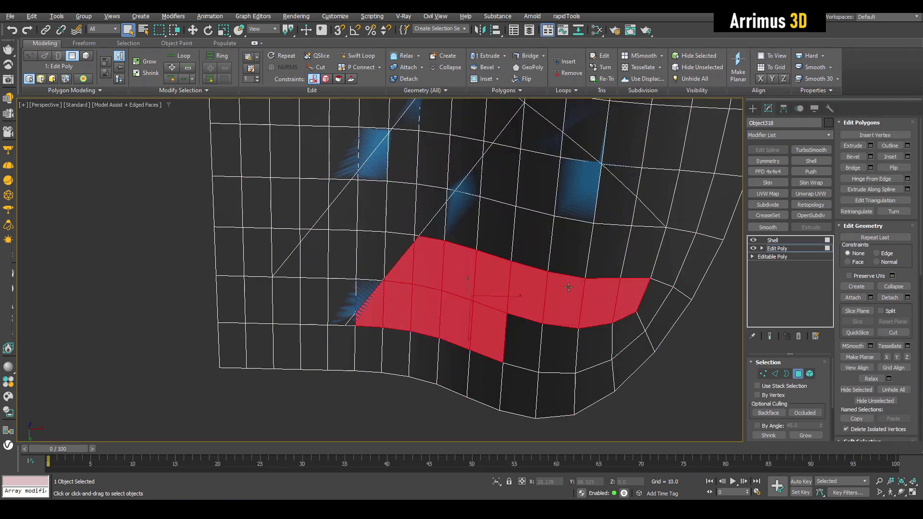
ctrl+drag(450, 233, 514, 232)
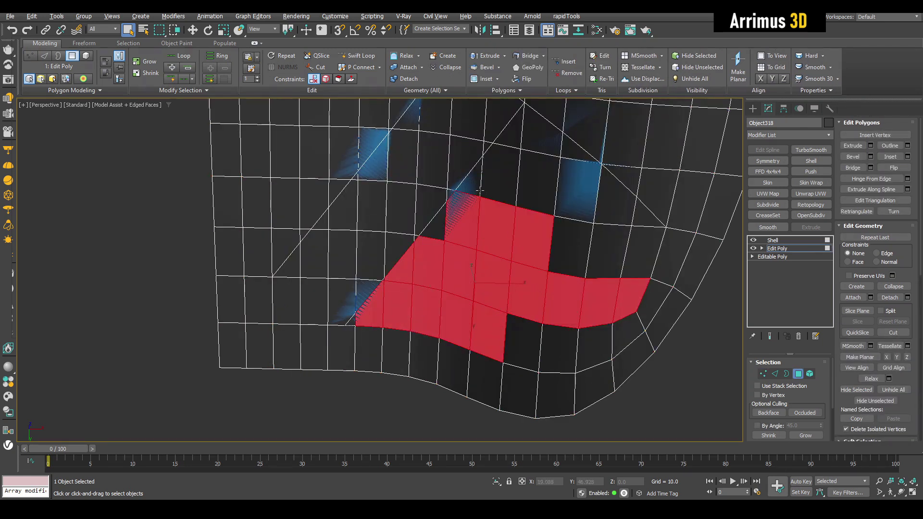
- Extend the polygon selection up to the apex where the two diagonal cuts meet and out to the right side
ctrl+click(438, 233)
ctrl+drag(480, 191, 541, 143)
ctrl+click(505, 137)
ctrl+drag(576, 241, 608, 200)
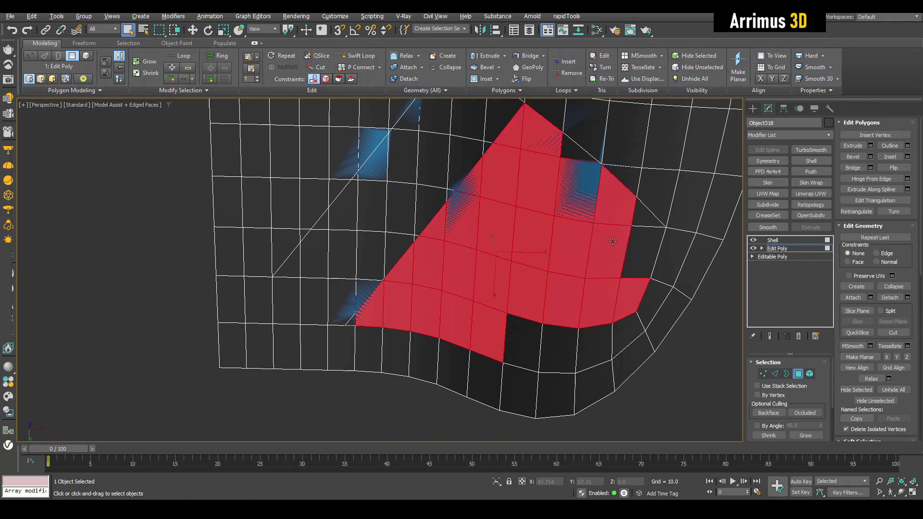
ctrl+drag(642, 246, 644, 217)
ctrl+click(583, 152)
middle_drag(593, 270, 598, 236)
- Extend the polygon selection along the curved bottom and right side, leaving one outer border row unselected
alt+drag(361, 285, 509, 334)
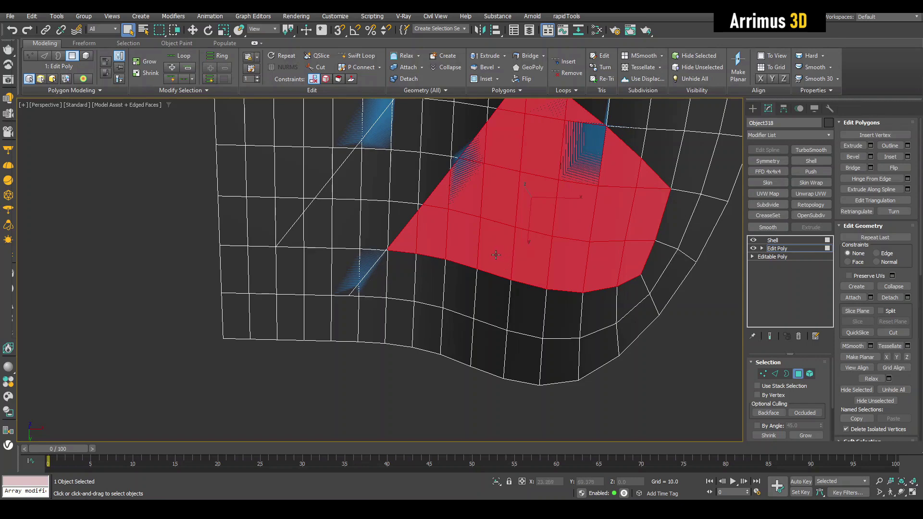
scroll(494, 255, down, 4)
scroll(487, 262, up, 2)
key(ctrl+z)
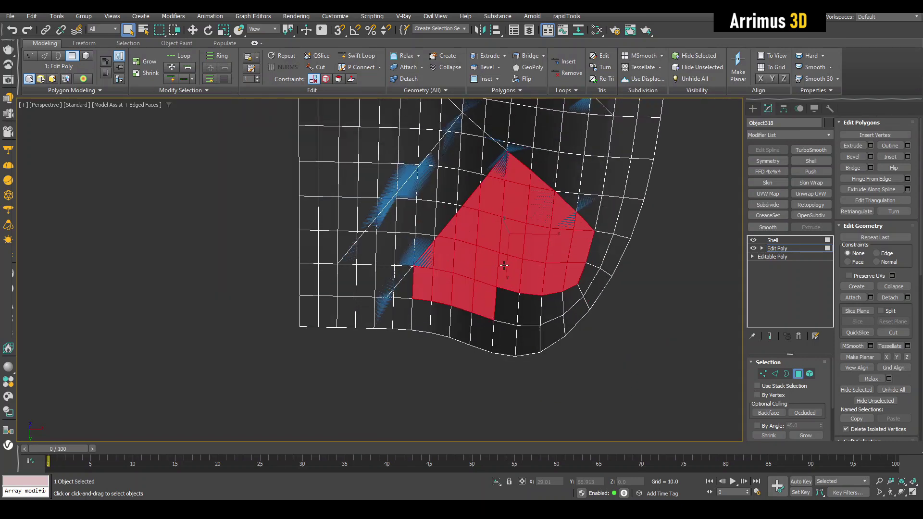
ctrl+drag(507, 305, 597, 255)
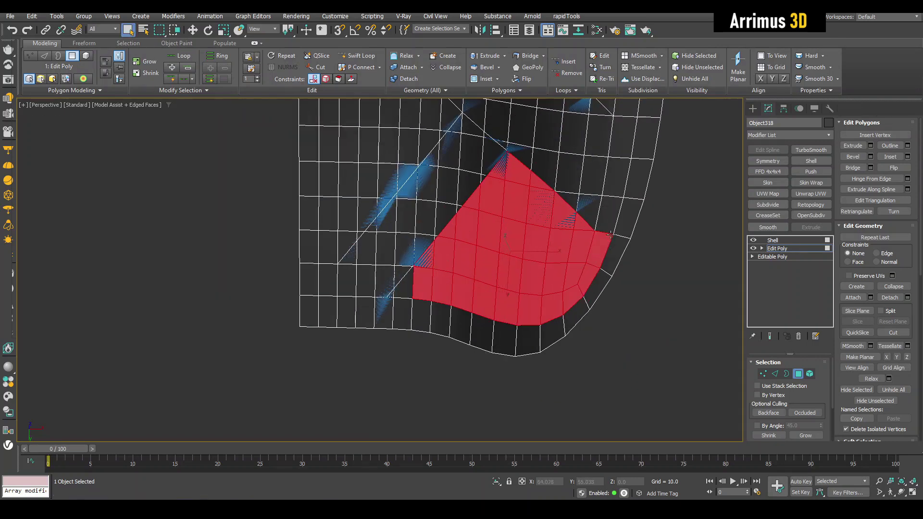
- Slide the vertex at the right corner of the selected region along its edge using the Edge constraint
scroll(611, 227, up, 3)
key(1)
key(1)
key(w)
click(616, 236)
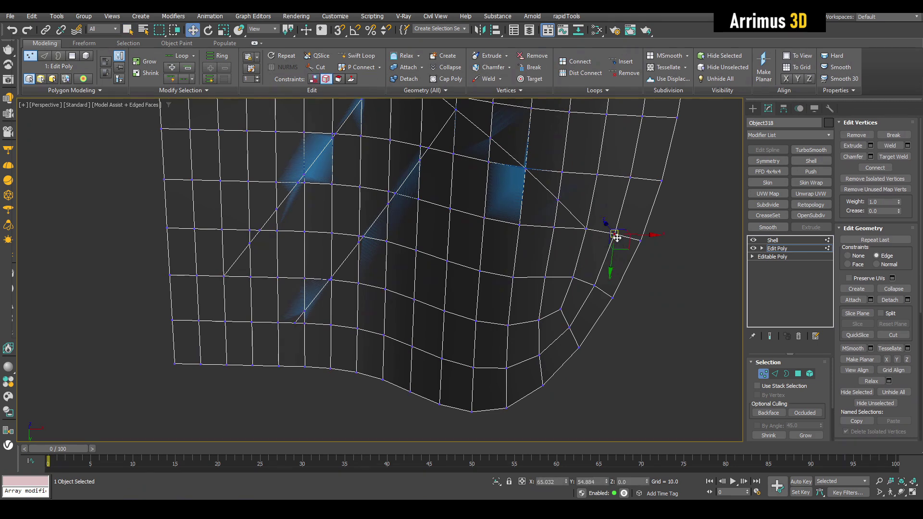
- Delete the selected lower polygons and the small leftover pieces at their lower-left tip to create an opening
key(4)
key(q)
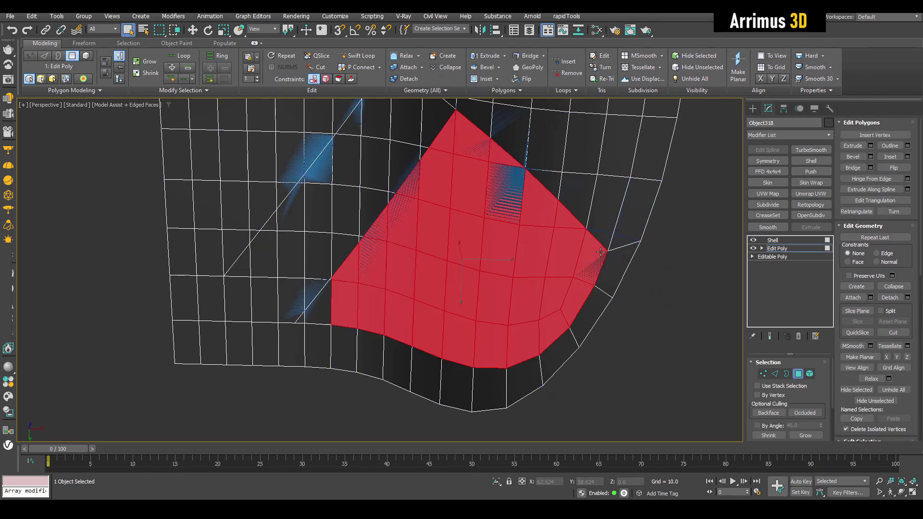
scroll(493, 244, down, 2)
scroll(453, 271, up, 2)
ctrl+click(381, 308)
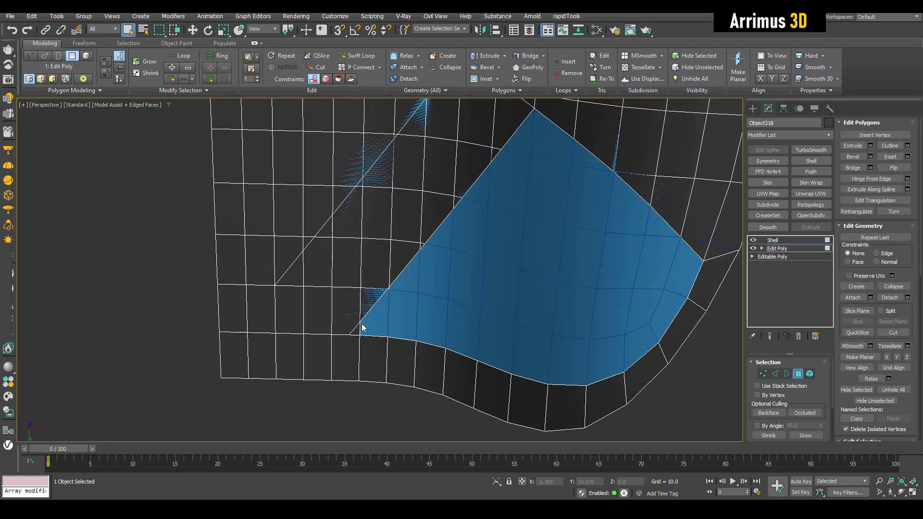
ctrl+click(358, 331)
- Delete the polygons left of the inner ascending diagonal cut to start a triangular opening, keeping the left border rows
middle_drag(333, 278, 367, 323)
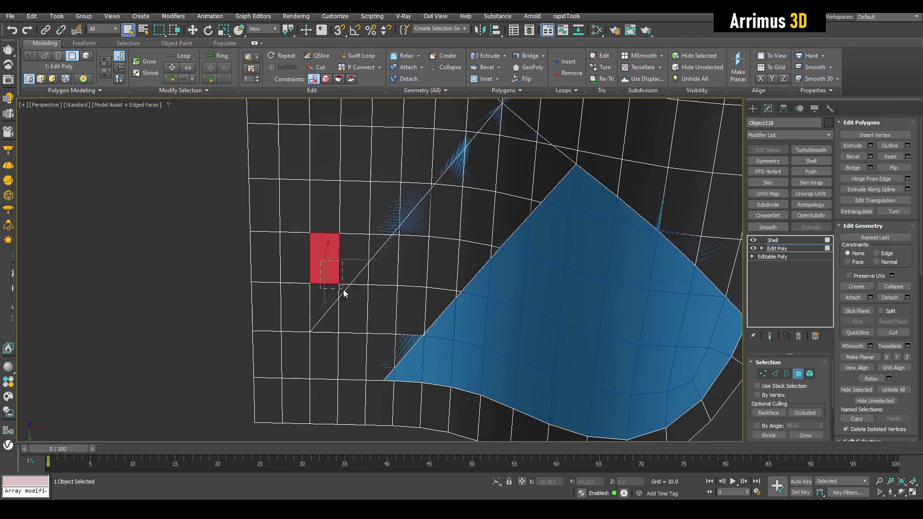
ctrl+click(344, 291)
alt+middle_drag(346, 289, 355, 260)
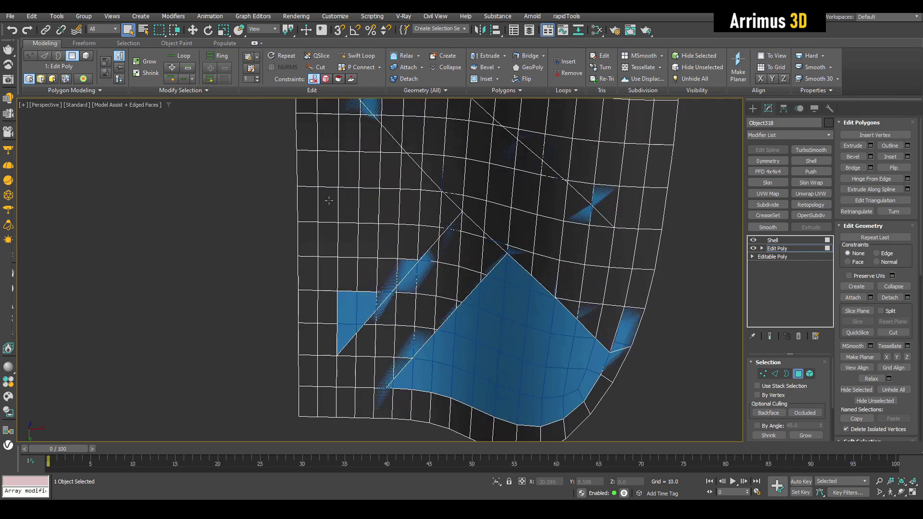
alt+middle_drag(368, 214, 364, 199)
ctrl+drag(338, 164, 373, 267)
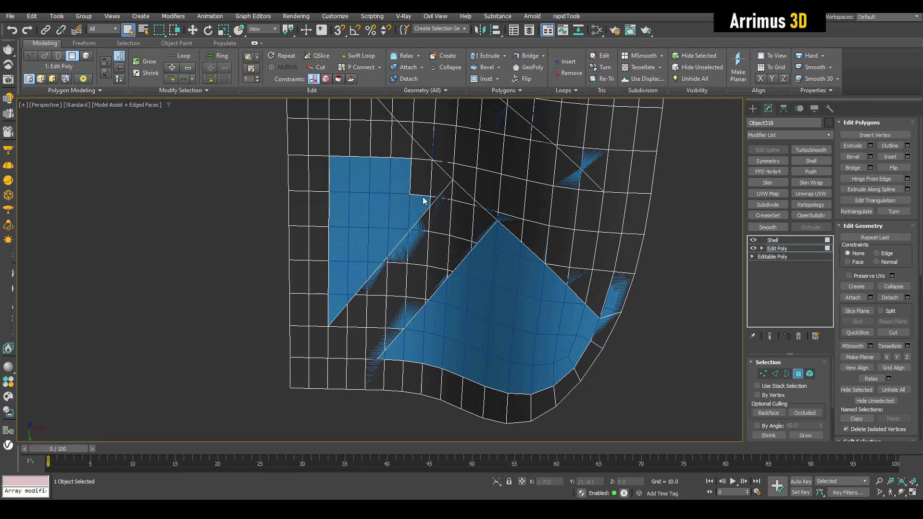
scroll(425, 194, up, 4)
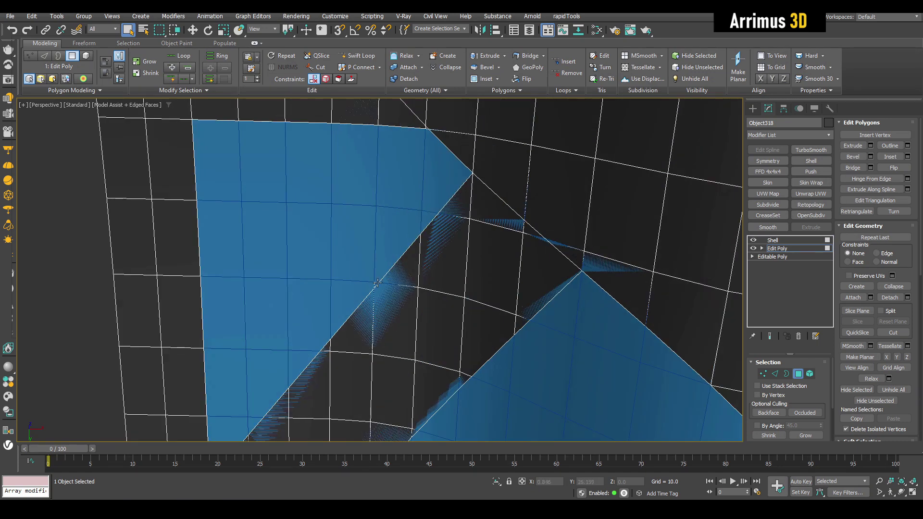
- Delete the remaining polygons of the left triangular opening up to its upper tip along the descending diagonal cut
scroll(379, 264, down, 5)
drag(285, 203, 397, 239)
key(Delete)
drag(282, 147, 339, 172)
key(Delete)
middle_drag(306, 152, 387, 275)
scroll(394, 225, up, 2)
drag(394, 204, 364, 234)
key(Delete)
- Delete the upper rows of polygons above the upper descending diagonal cut, keeping the outer border rows
scroll(415, 240, down, 6)
scroll(363, 182, up, 3)
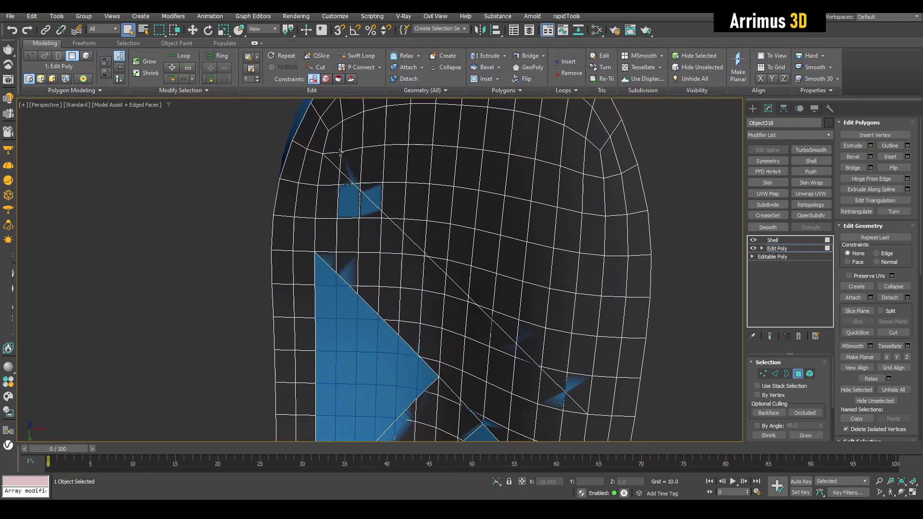
drag(339, 151, 358, 145)
key(Delete)
middle_drag(358, 141, 357, 171)
drag(357, 171, 478, 215)
key(Delete)
middle_drag(483, 186, 442, 196)
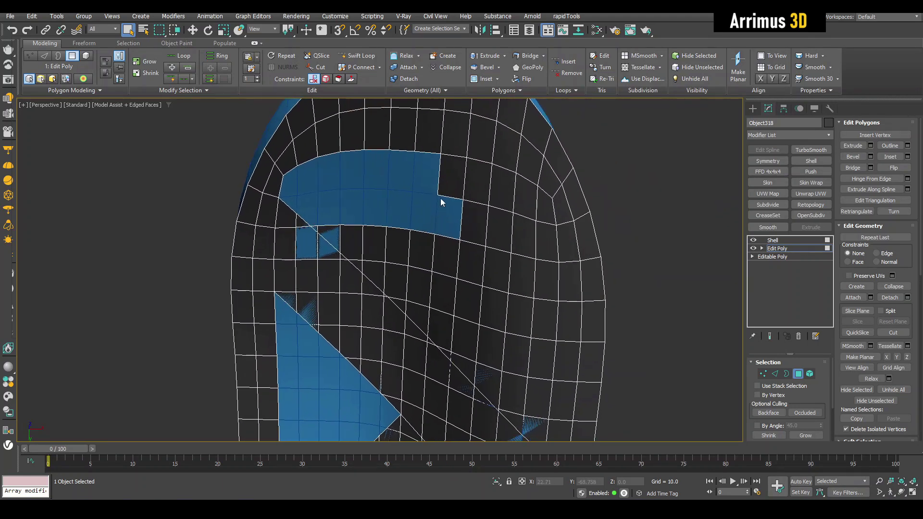
- Delete the central and right-hand polygons above the upper diagonal cut to enlarge the upper opening, keeping the right border
drag(450, 181, 498, 267)
key(Delete)
drag(524, 193, 543, 352)
alt+middle_drag(543, 351, 472, 246)
drag(332, 202, 469, 207)
key(Delete)
drag(419, 249, 505, 292)
key(Delete)
- Delete the small leftover polygons along the upper diagonal cut down to the opening's lower-right corner
ctrl+drag(377, 231, 396, 271)
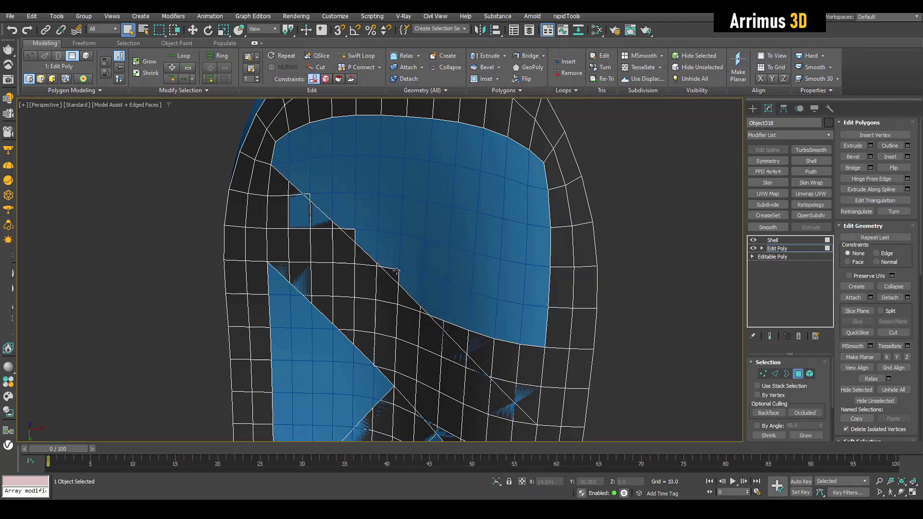
middle_drag(469, 281, 416, 207)
scroll(416, 208, up, 5)
click(397, 265)
key(Delete)
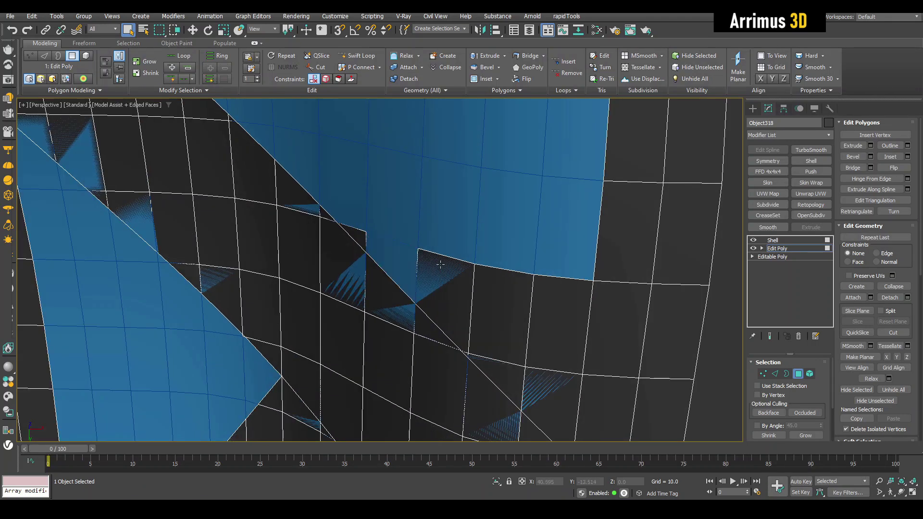
drag(438, 263, 555, 310)
scroll(466, 268, down, 2)
scroll(488, 285, down, 6)
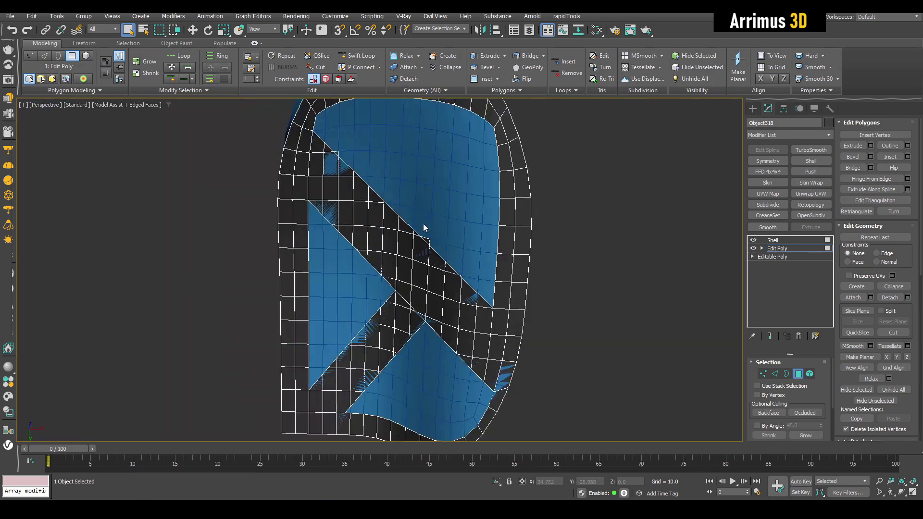
- Weld all vertices of the underside clone with an increased weld threshold to merge the close pairs along the cuts
scroll(429, 242, up, 5)
key(1)
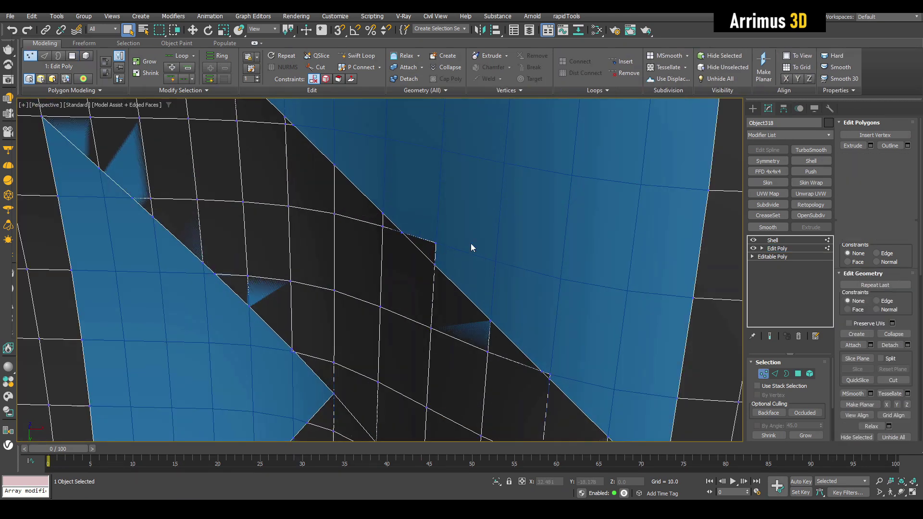
key(ctrl+a)
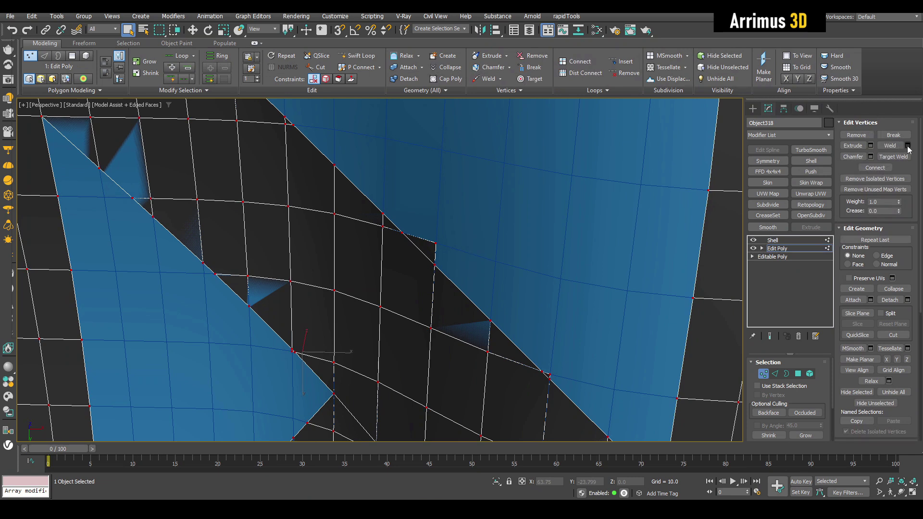
click(908, 145)
drag(465, 227, 561, 60)
scroll(453, 203, down, 5)
click(551, 263)
scroll(464, 214, up, 5)
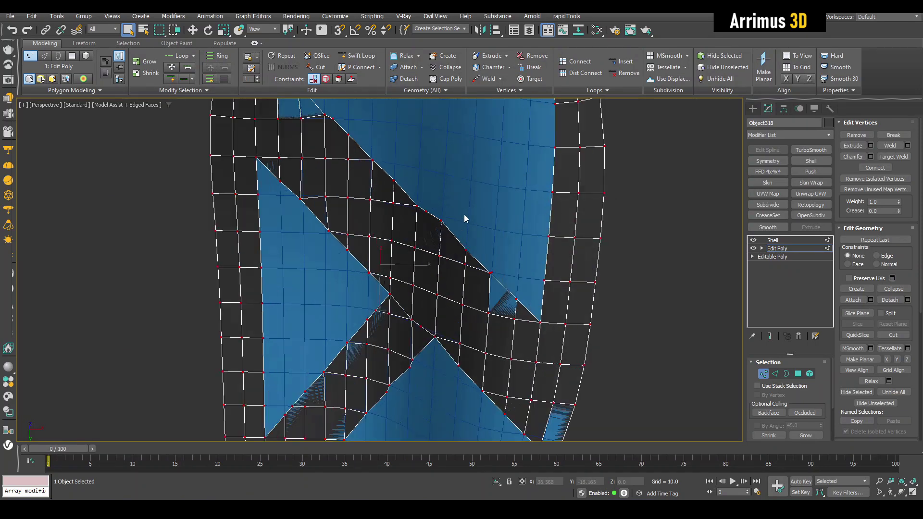
- Move the protruding vertex on the upper opening's diagonal edge using the Face constraint to straighten that edge
click(429, 222)
key(w)
key(ctrl+shift+w)
click(408, 210)
click(429, 223)
key(w)
alt+middle_drag(431, 222, 437, 228)
key(shift+x)
scroll(437, 228, up, 4)
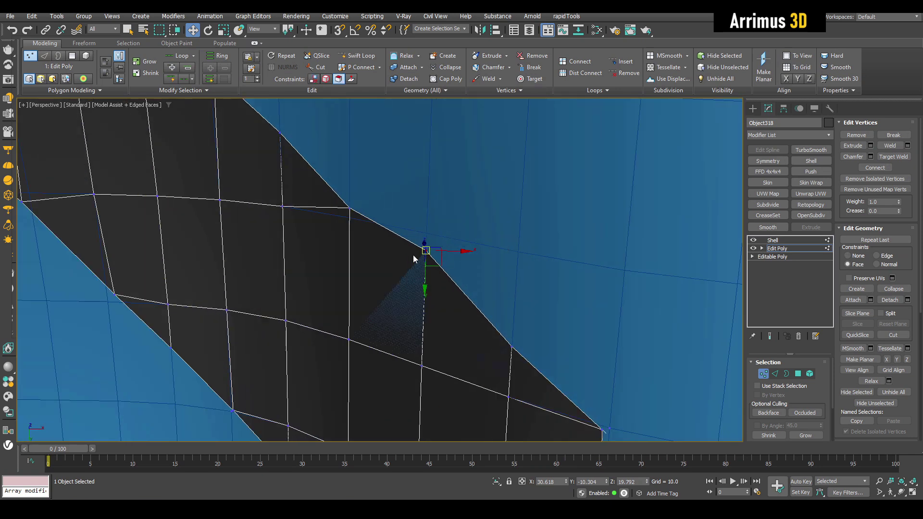
drag(421, 255, 412, 277)
middle_drag(462, 290, 442, 231)
scroll(442, 231, down, 3)
scroll(442, 231, down, 4)
scroll(342, 154, up, 2)
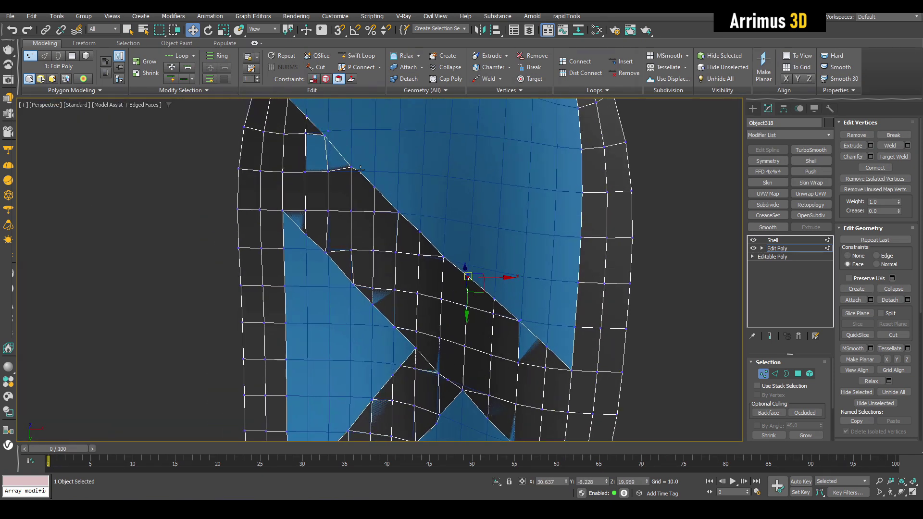
- Add another Edit Poly beneath the Shell and target-weld the stray vertex on the lower opening's diagonal edge
key(ctrl+shift+w)
right_click(379, 169)
scroll(379, 169, down, 4)
middle_drag(378, 169, 376, 163)
key(1)
key(q)
alt+middle_drag(455, 168, 478, 244)
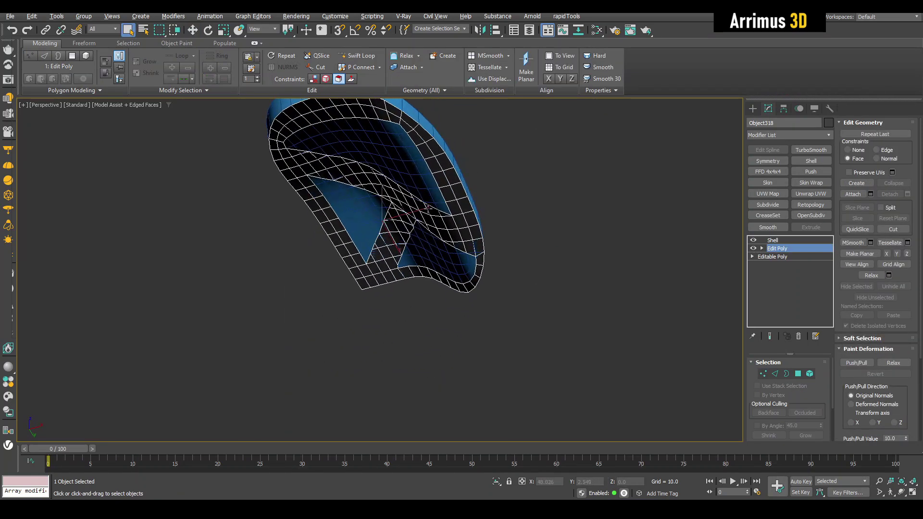
key(grave)
middle_drag(459, 205, 459, 250)
mouse_move(452, 258)
middle_down()
mouse_move(470, 212)
mouse_move(449, 240)
middle_up()
scroll(447, 229, up, 5)
key(grave)
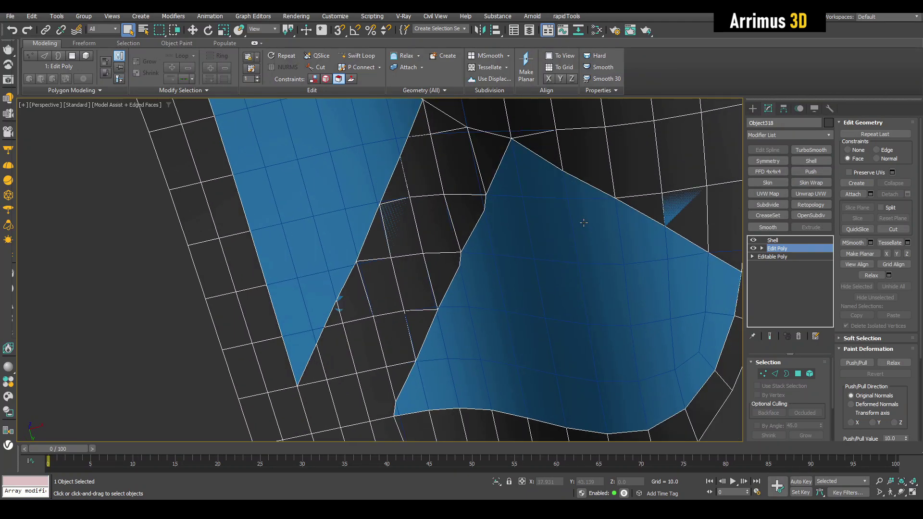
key(ctrl+e)
key(1)
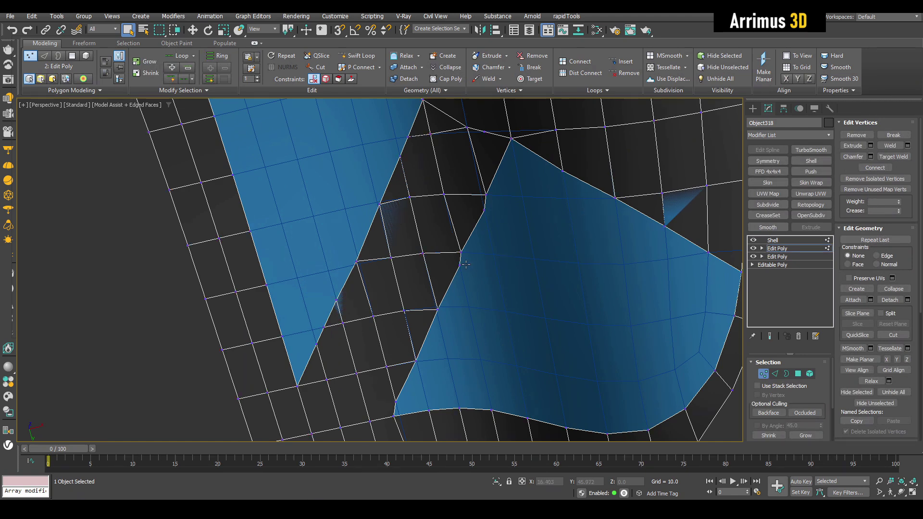
key(ctrl+w)
click(485, 195)
right_click(527, 206)
- Isolate the underside part and return to its Shell modifier to display its full thickness
key(4)
key(ctrl+a)
key(i)
drag(450, 191, 450, 191)
right_click(449, 190)
scroll(449, 191, down, 5)
key(4)
key(alt+q)
click(773, 240)
alt+middle_drag(558, 260, 595, 269)
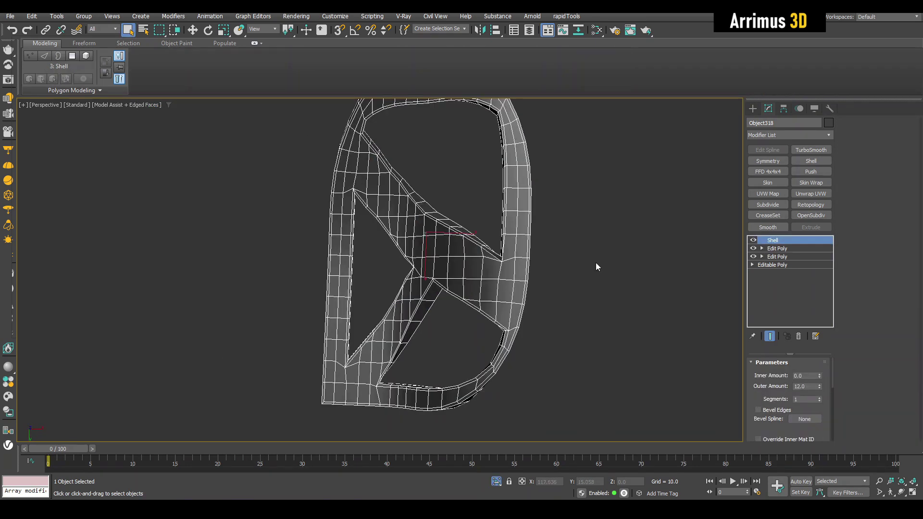
- Apply TurboSmooth with 2 iterations to the underside part and view it without edge display
click(811, 151)
click(818, 378)
key(F4)
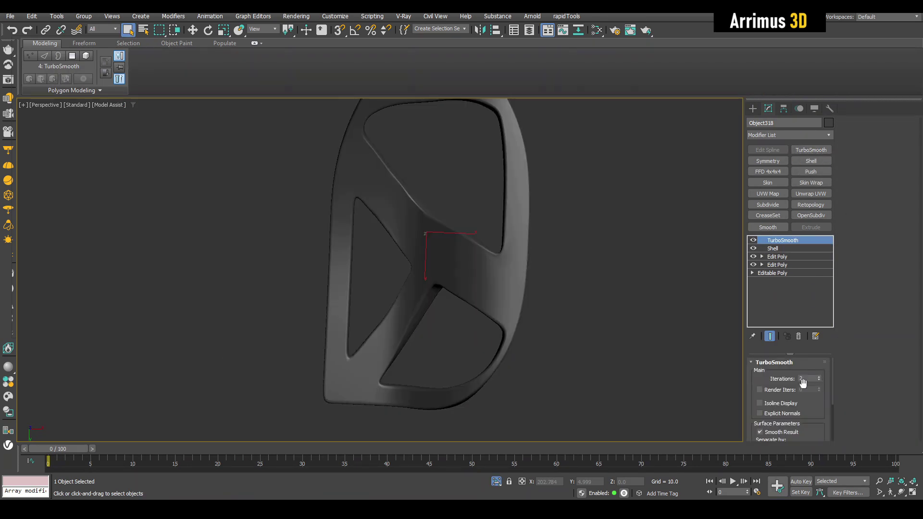
alt+middle_drag(544, 270, 511, 321)
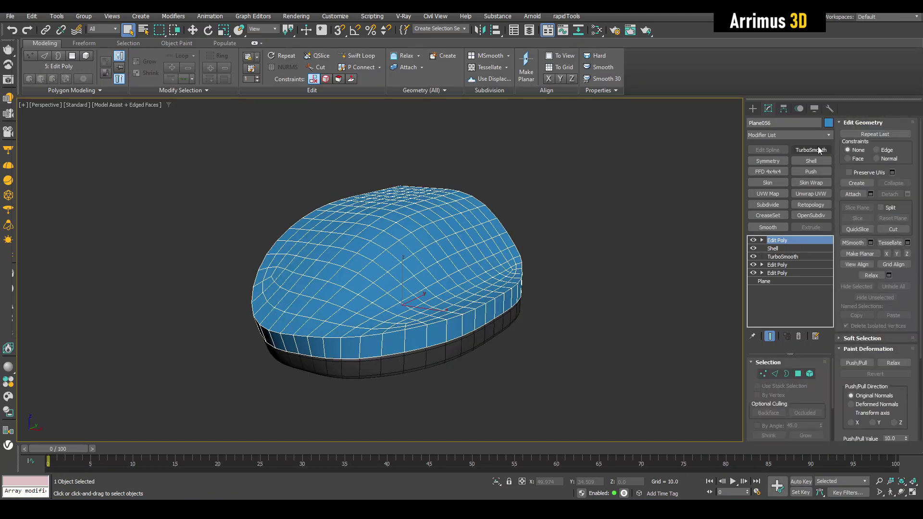
- Apply TurboSmooth to the blue top shell, raise its iterations and turn on Isoline Display
click(812, 149)
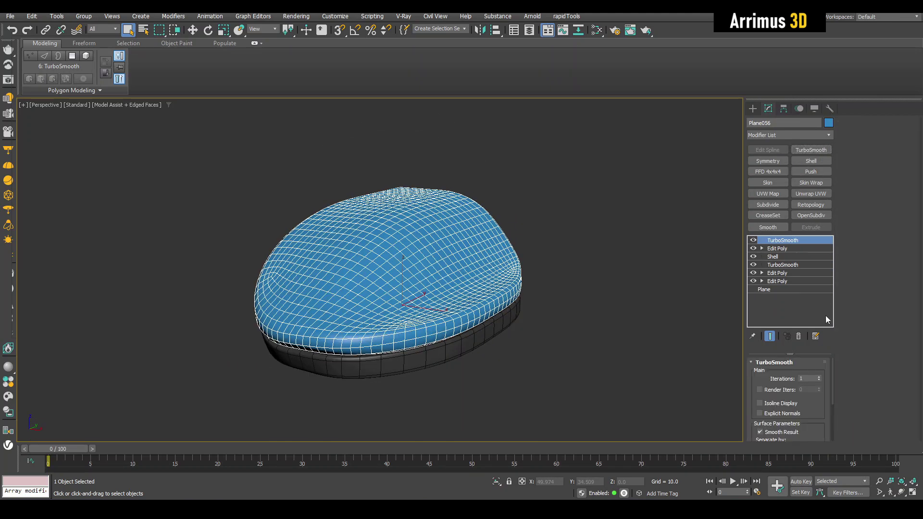
click(819, 377)
click(781, 404)
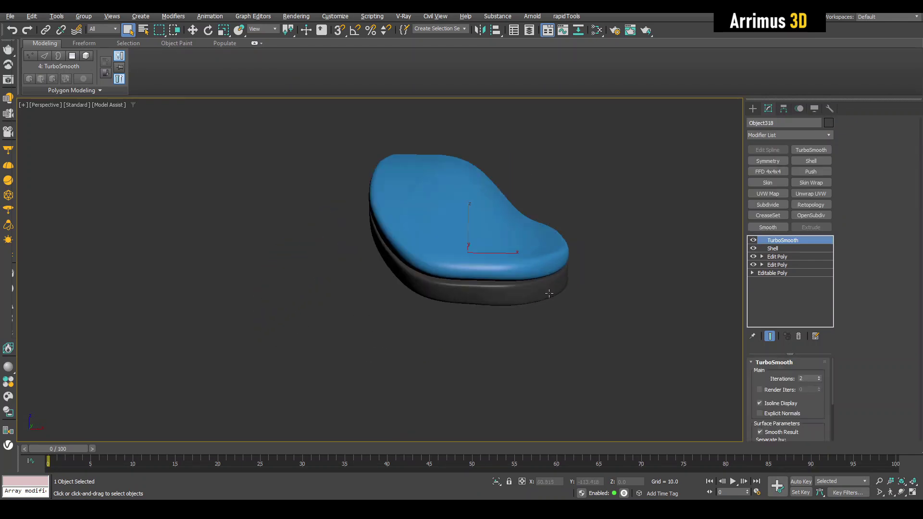
- Insert an edge loop with Swift Loop around the middle of the blue shell's side wall
mouse_move(549, 293)
alt+middle_down()
mouse_move(510, 302)
mouse_move(548, 295)
alt+middle_up()
scroll(510, 302, up, 1)
key(F4)
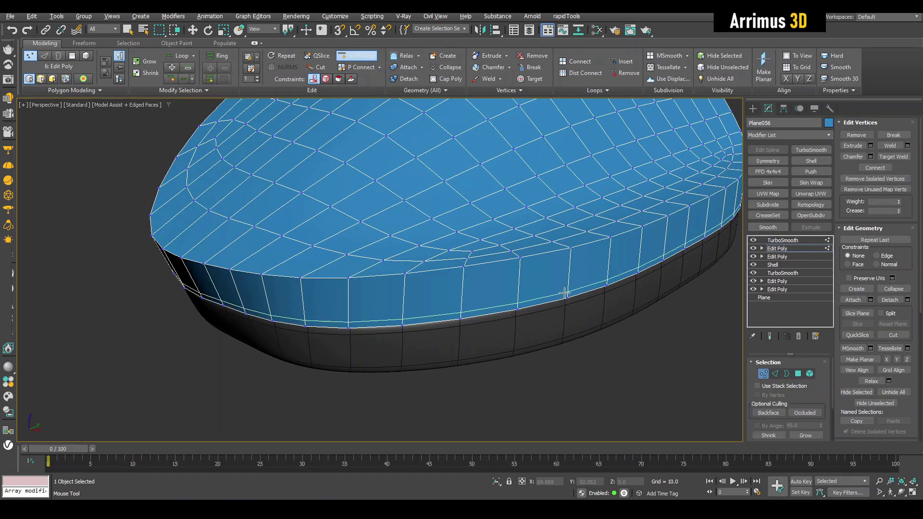
key(4)
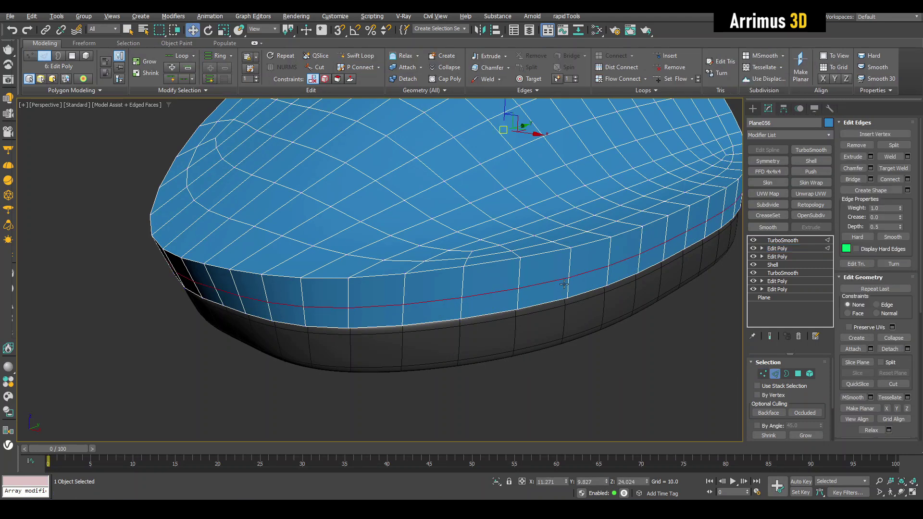
- Bevel the polygon ring along the blue shell's lower side outward by Local Normal, adjusting its height and outline
click(565, 288)
shift+click(582, 283)
key(ctrl+shift+b)
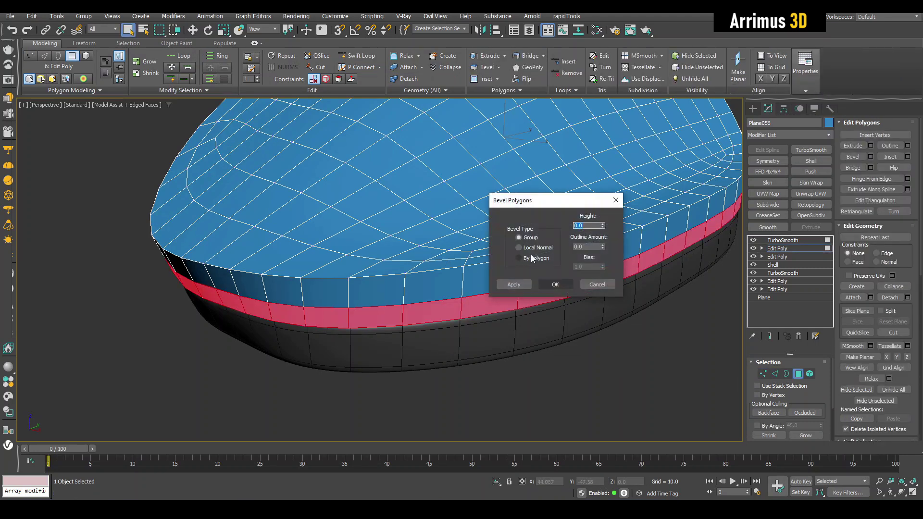
click(549, 247)
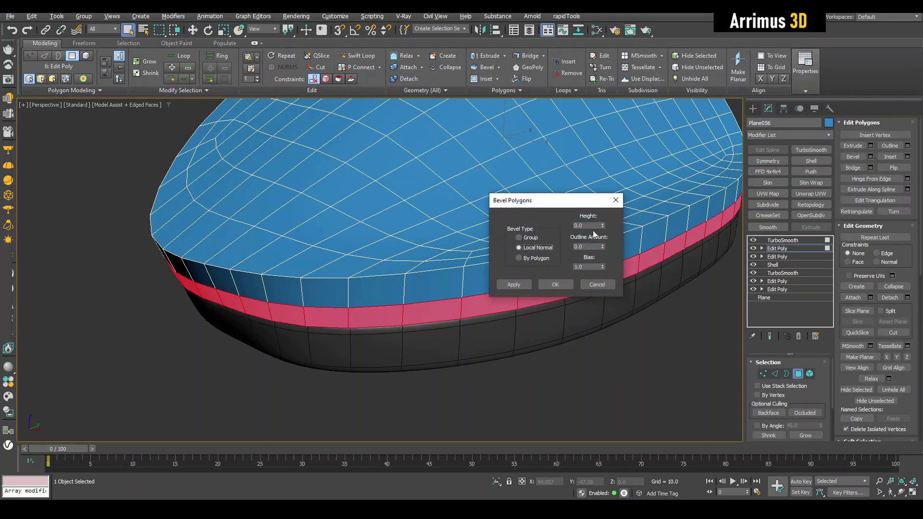
drag(604, 217, 604, 207)
drag(602, 247, 605, 275)
drag(602, 226, 598, 189)
click(555, 284)
- Insert a supporting edge loop with Swift Loop on the side wall just above the beveled band
key(1)
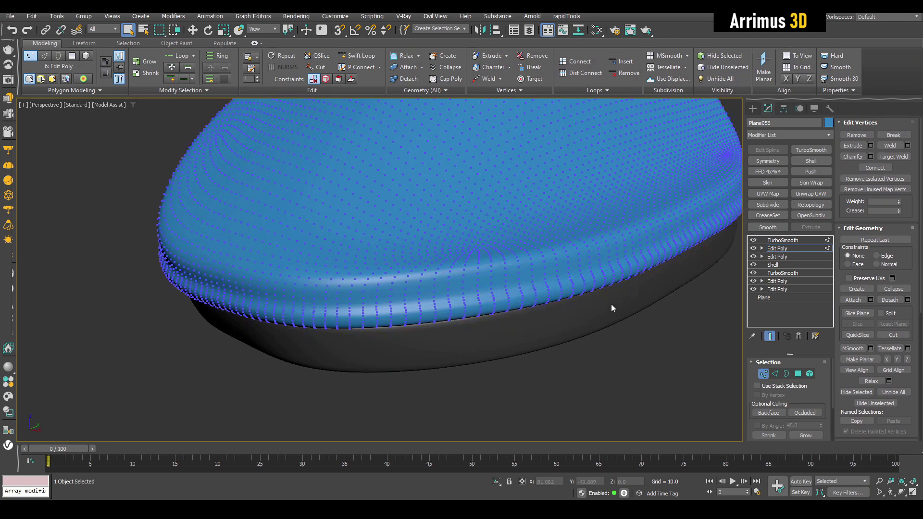
scroll(545, 285, up, 5)
key(shift+alt+w)
click(505, 275)
scroll(506, 278, down, 4)
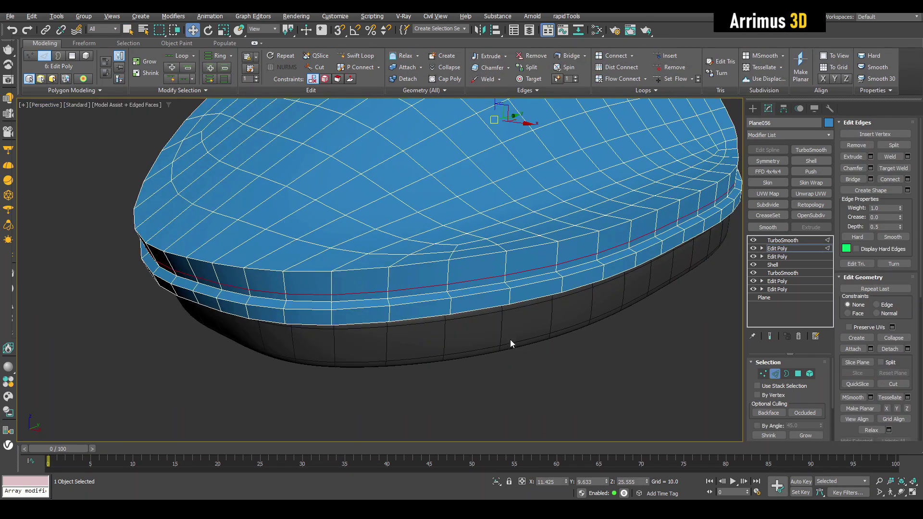
- Select the underside polygons at one end of the beveled band and move them down to form a lip
key(4)
click(428, 336)
alt+middle_drag(429, 340, 487, 316)
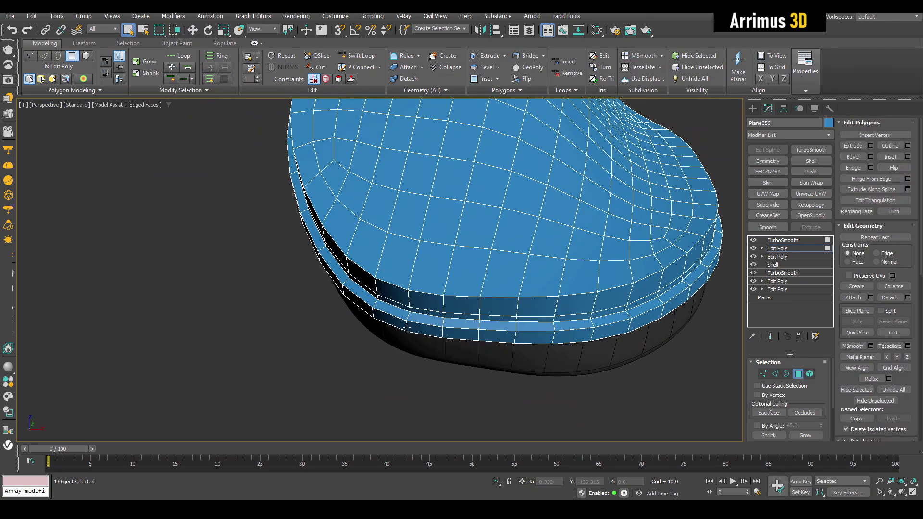
drag(405, 327, 522, 336)
key(z)
scroll(442, 336, down, 8)
key(w)
alt+middle_drag(440, 288, 437, 342)
scroll(437, 344, up, 6)
key(F4)
key(ctrl+e)
drag(437, 324, 435, 344)
- Compare the blue shell's polygon cage with its smoothed result around the lowered lip
key(F4)
key(ctrl+e)
key(F4)
key(ctrl+e)
key(F4)
key(ctrl+e)
scroll(558, 331, up, 5)
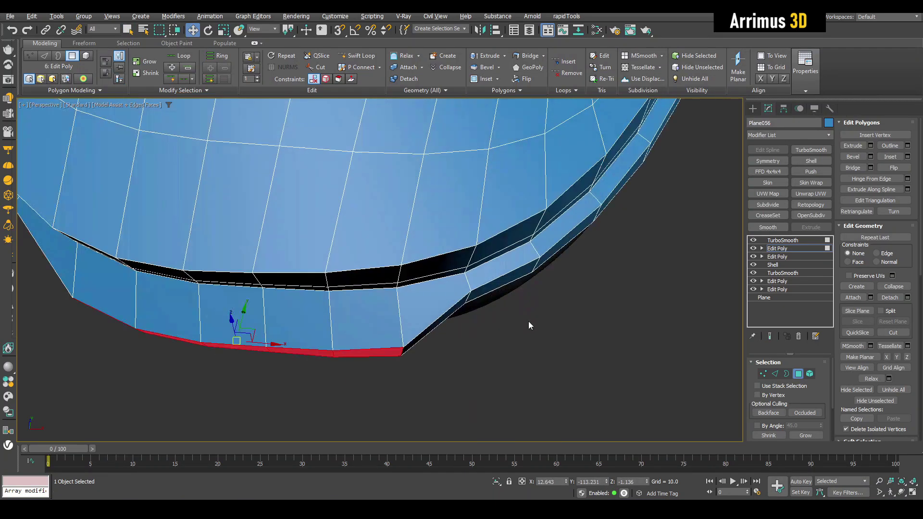
- Remove the unneeded edge at the end of the lowered lip on the beveled band
key(2)
alt+middle_drag(481, 304, 480, 280)
key(q)
click(470, 304)
key(ctrl+BackSpace)
alt+middle_drag(290, 284, 572, 318)
alt+middle_drag(517, 331, 482, 342)
- Inspect the smoothed blue shell and its lowered lip from the side, with and without edge display
scroll(475, 340, down, 2)
key(ctrl+e)
key(F4)
key(F4)
key(F4)
key(2)
scroll(405, 312, down, 4)
alt+middle_drag(496, 307, 443, 313)
key(2)
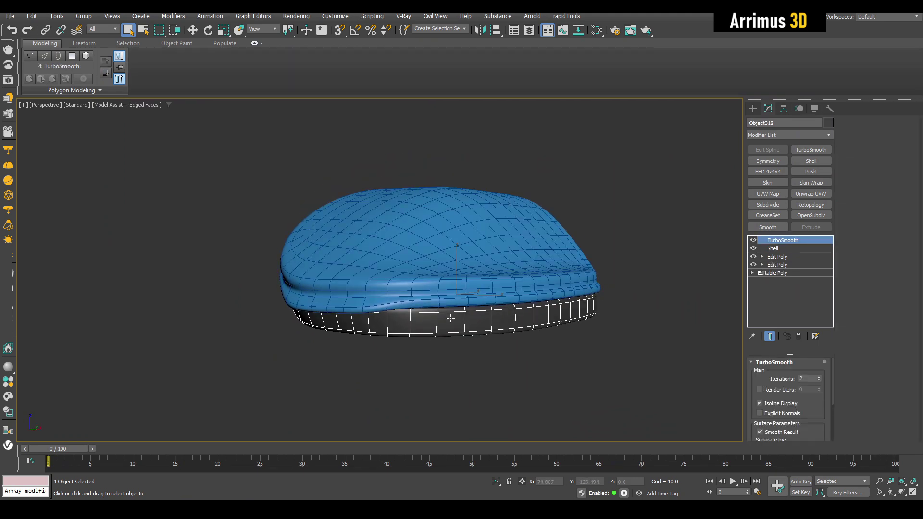
- Add an Edit Poly above the underside's Shell and connect its vertical side edges with 2 segments pinched toward the rims
scroll(709, 281, up, 3)
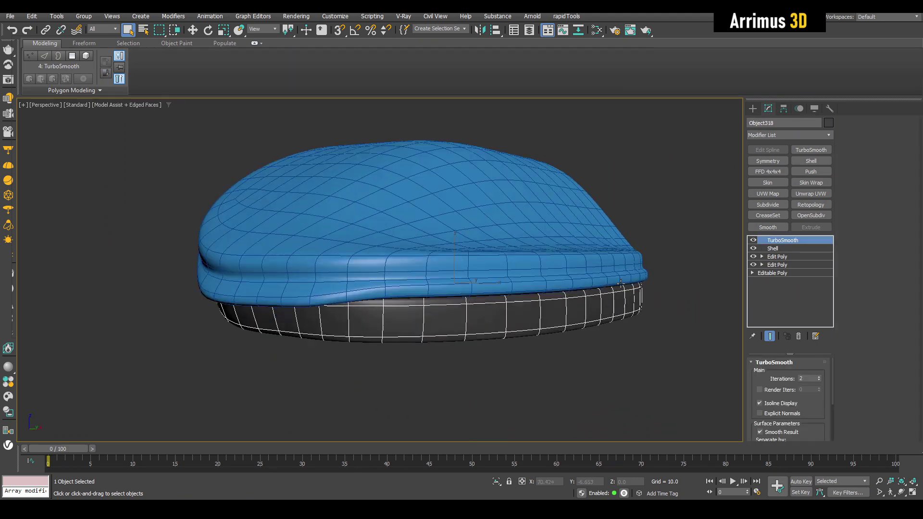
click(781, 249)
key(shift+e)
key(2)
key(ctrl+e)
click(525, 337)
click(569, 305)
key(alt+r)
key(ctrl+shift+e)
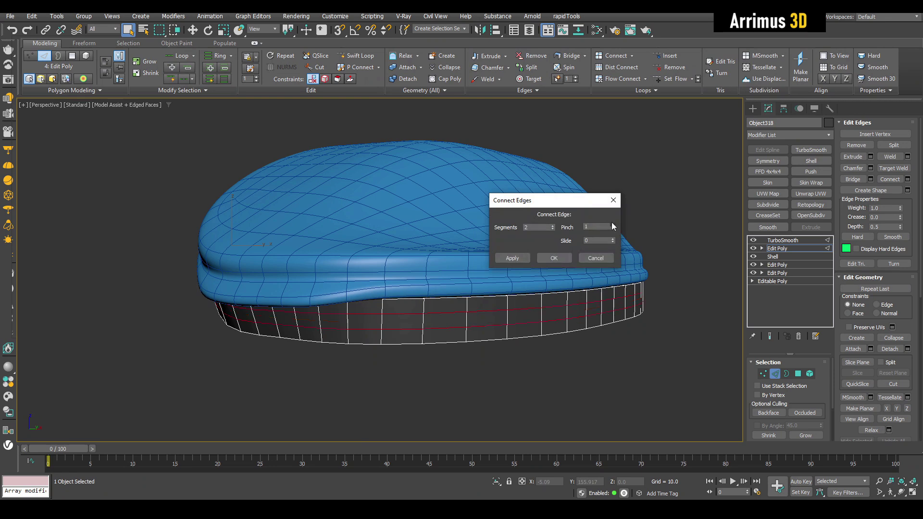
click(554, 258)
- Connect the ring of vertical edges between the two new loops with 2 segments and a pinch of 42
click(538, 311)
scroll(538, 306, up, 4)
click(538, 308)
key(ctrl+shift+e)
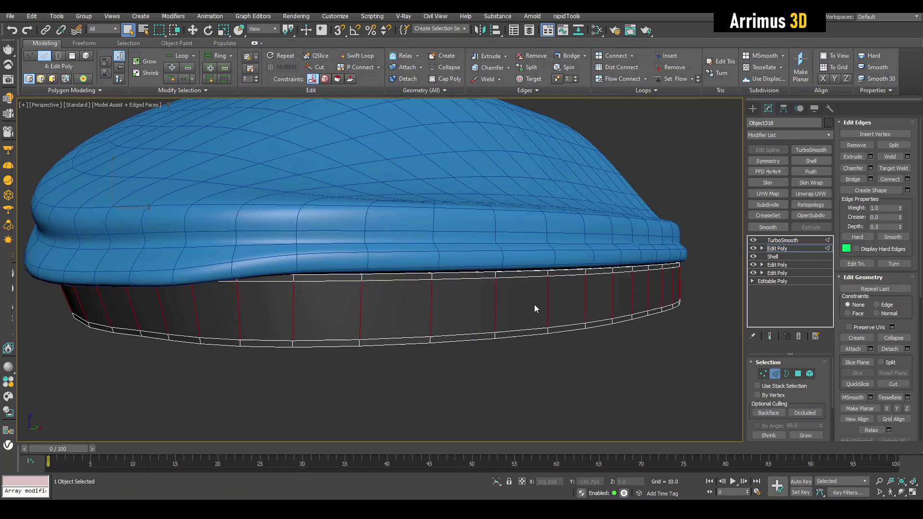
drag(612, 229, 613, 242)
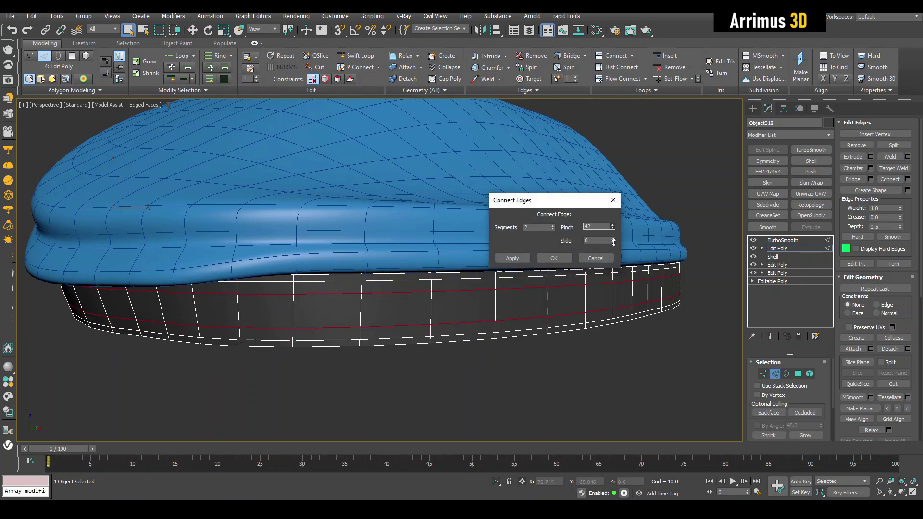
click(556, 260)
- Add another Edit Poly and cut the first zigzag diagonals between the upper and lower loops of the underside's side wall
key(2)
key(alt+e)
key(1)
middle_drag(350, 318, 350, 318)
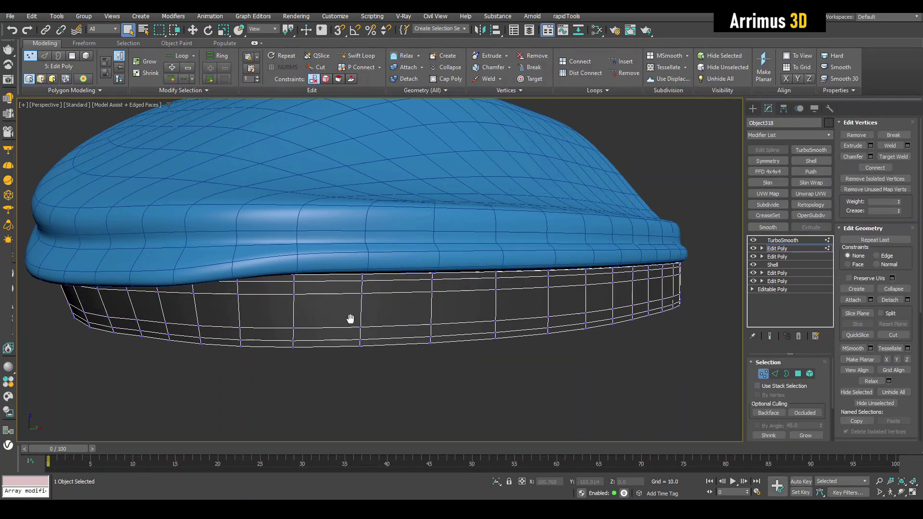
scroll(350, 319, up, 3)
key(alt+c)
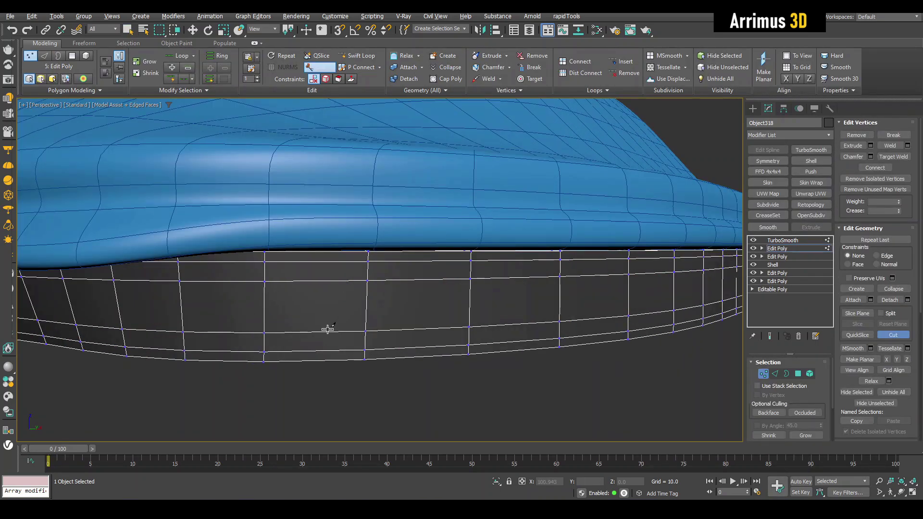
click(369, 264)
click(469, 344)
click(560, 259)
click(629, 336)
- Continue the zigzag cut along the long side wall up to its far rounded end
alt+middle_drag(629, 336, 369, 241)
click(600, 215)
click(455, 290)
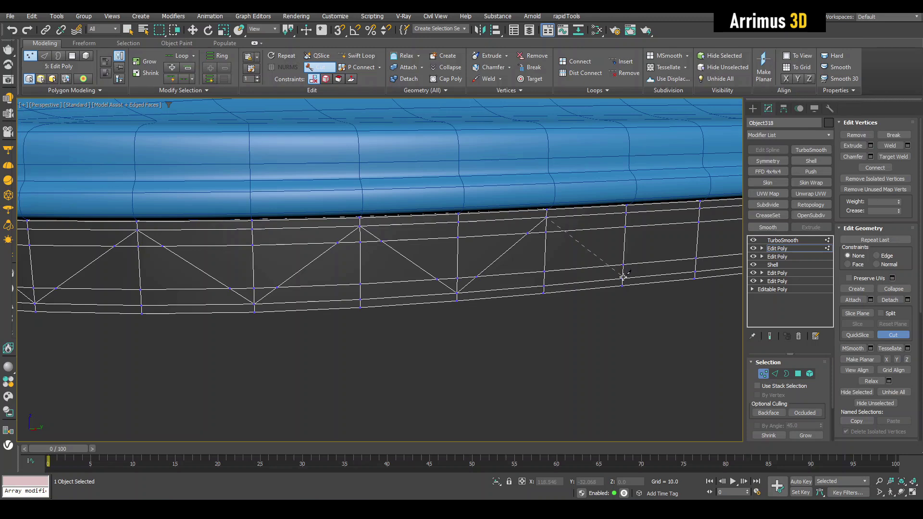
middle_drag(701, 208, 350, 215)
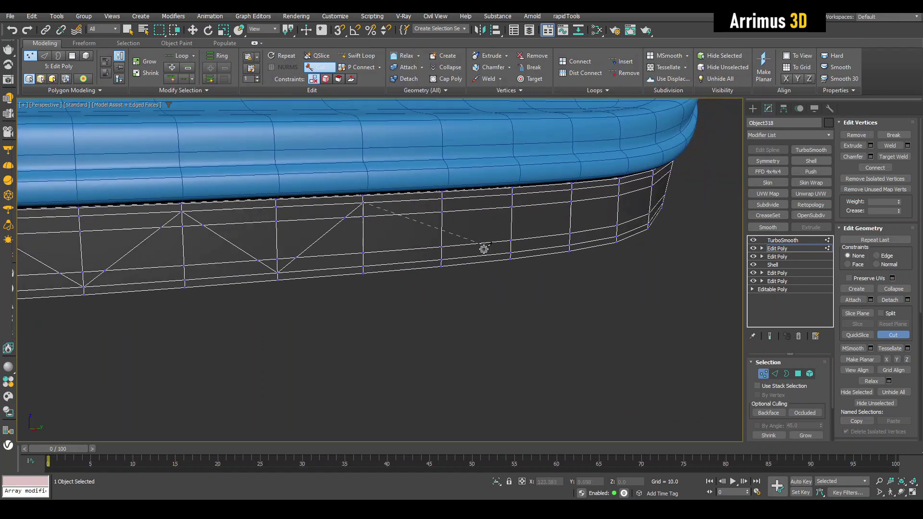
click(442, 259)
scroll(541, 201, down, 10)
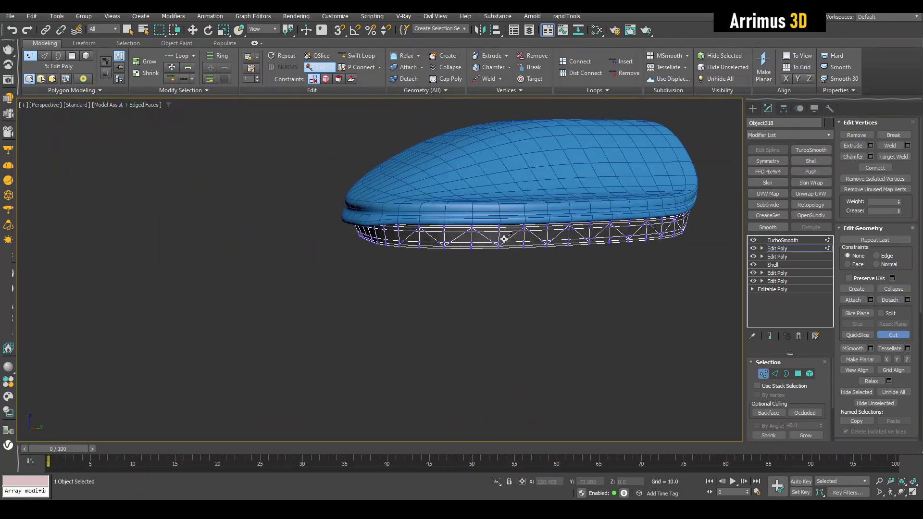
- Extend the zigzag cut the other way along the side wall beneath the lowered lip
scroll(451, 232, up, 10)
middle_drag(451, 261, 531, 224)
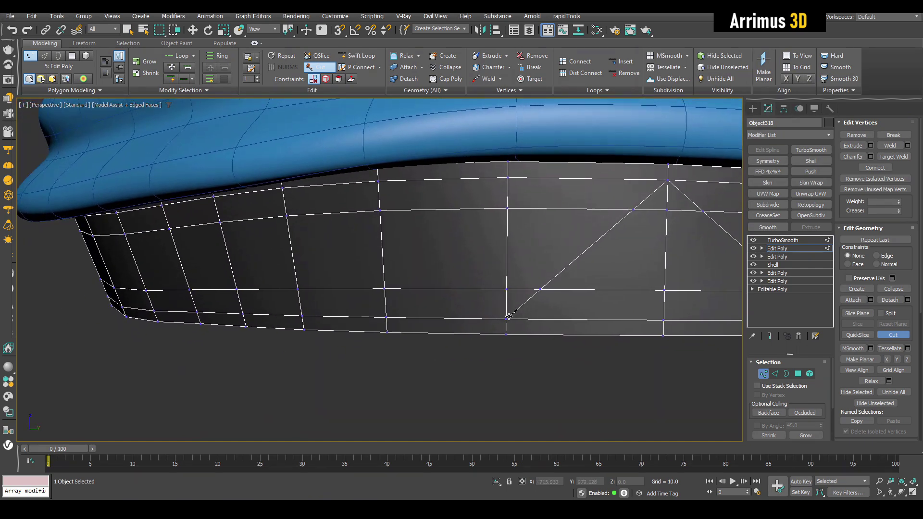
click(378, 181)
click(239, 313)
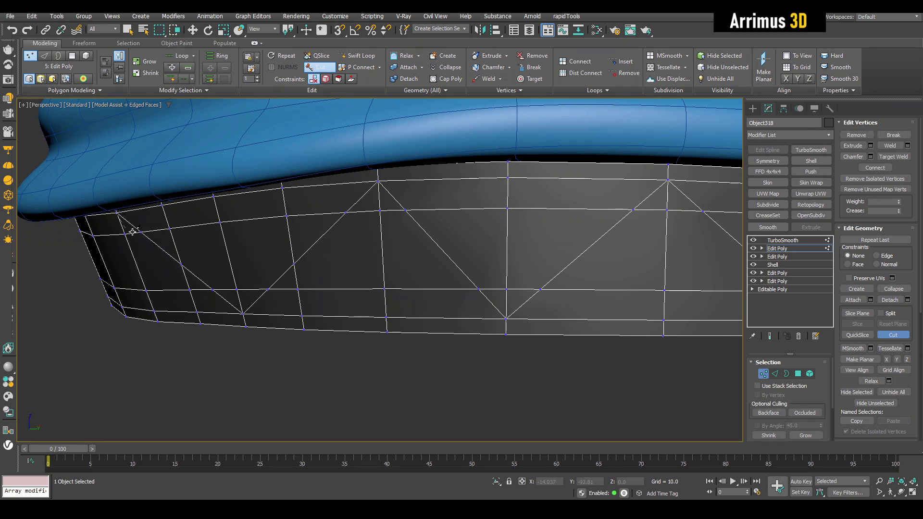
- Undo the faulty cuts at the lipped end and continue the zigzag there in wireframe display
alt+middle_drag(147, 250, 335, 239)
scroll(187, 259, down, 4)
key(ctrl+z)
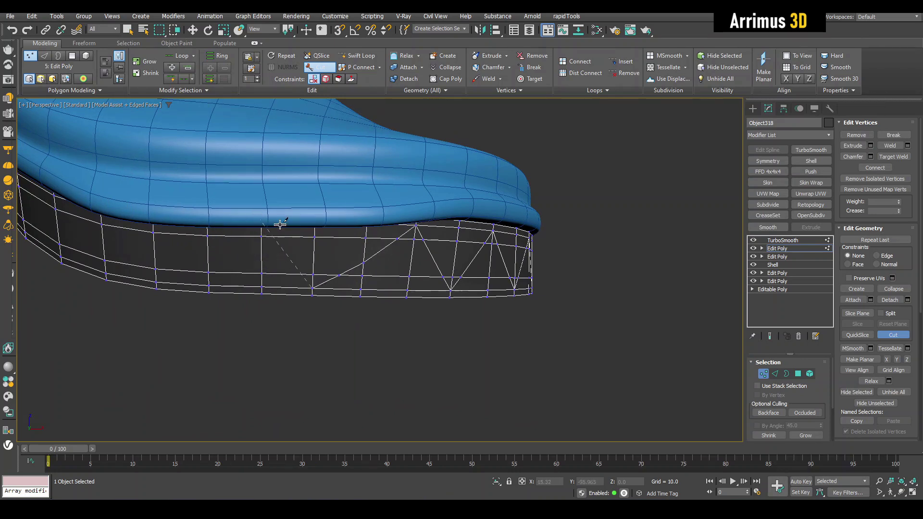
key(ctrl+z)
key(F3)
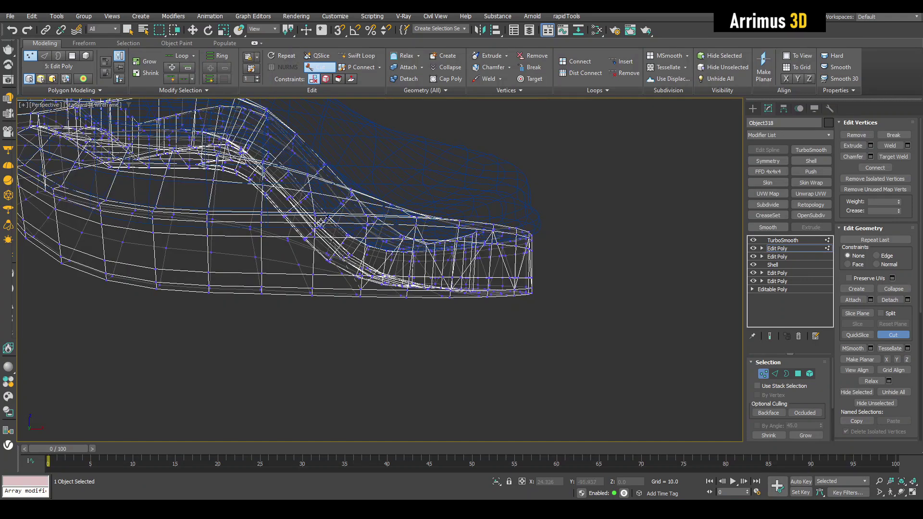
scroll(320, 220, up, 5)
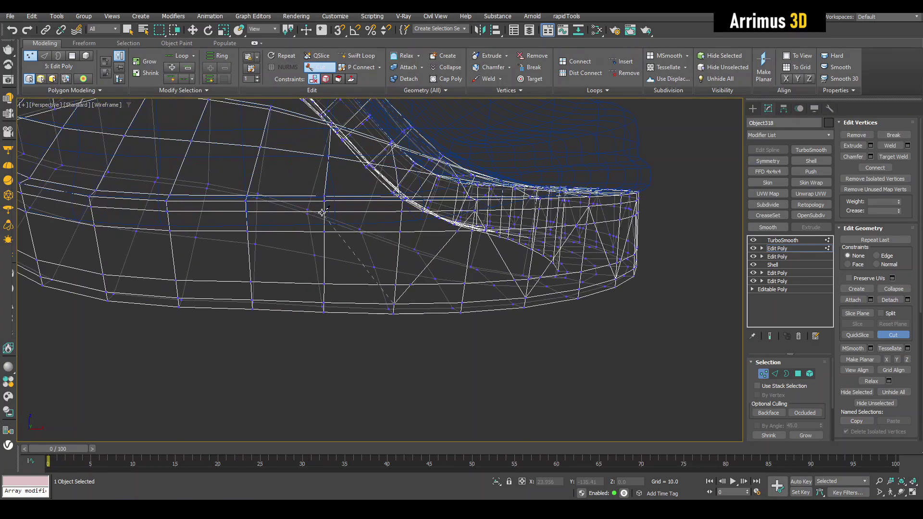
- Select the polygons inside the first upward-pointing triangle near the side wall's rounded end
middle_drag(546, 385, 546, 330)
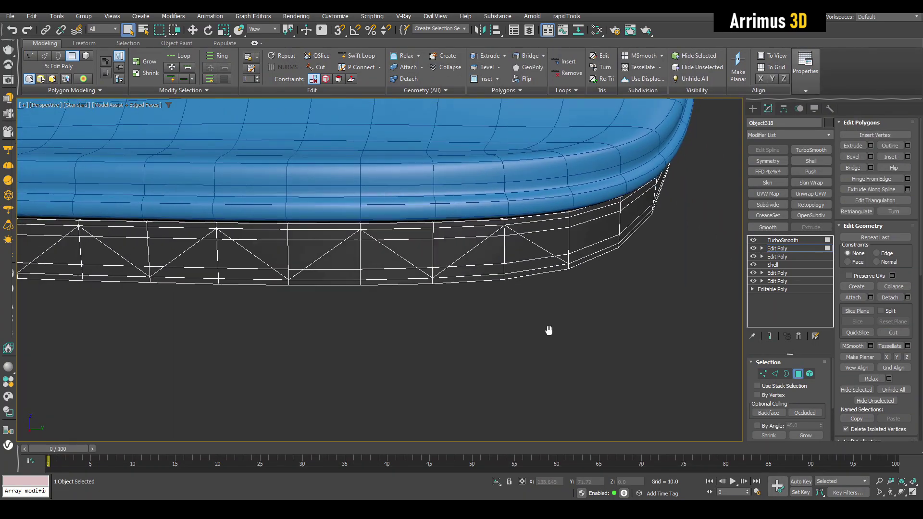
scroll(543, 330, down, 4)
scroll(491, 289, up, 6)
scroll(577, 288, down, 4)
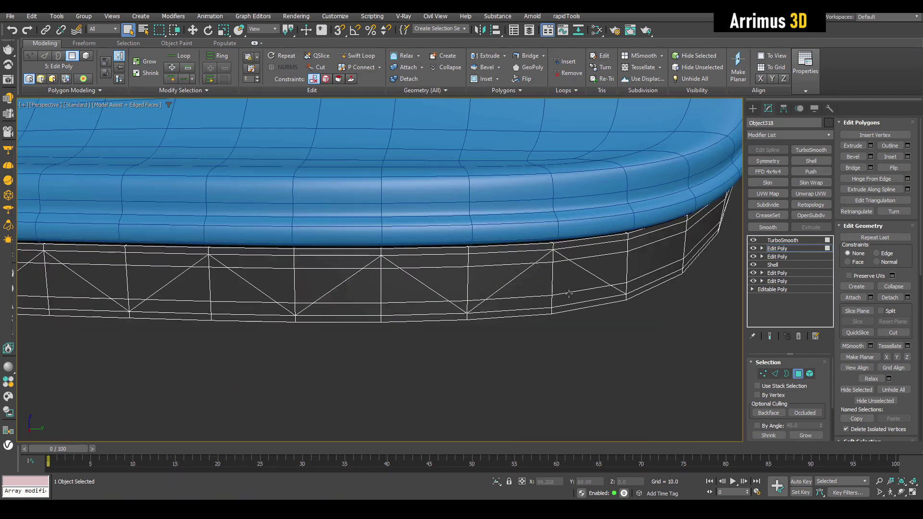
scroll(572, 289, up, 4)
click(559, 274)
ctrl+click(538, 241)
ctrl+click(530, 259)
ctrl+click(457, 306)
- Add the polygons of the next two upward-pointing triangles along the long side wall to the selection
middle_drag(345, 313, 474, 305)
ctrl+click(463, 308)
ctrl+click(419, 251)
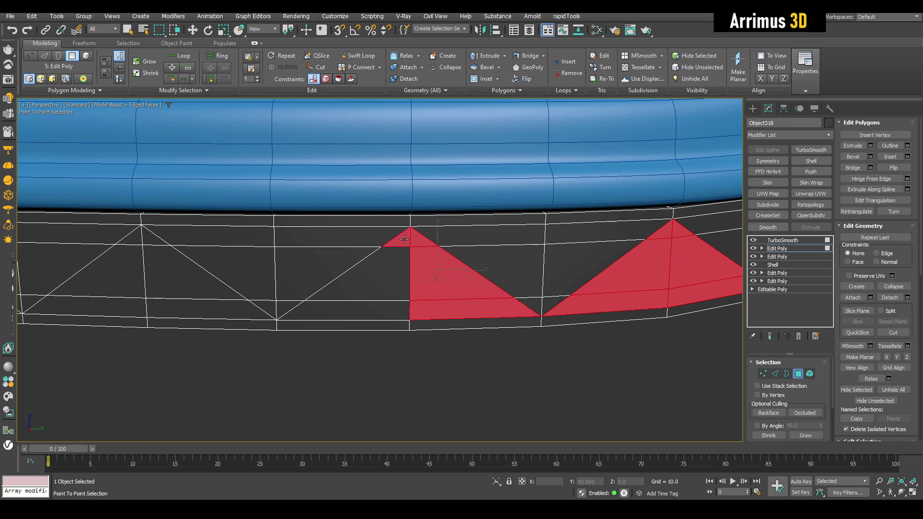
ctrl+click(403, 241)
middle_drag(335, 307, 475, 291)
ctrl+click(364, 297)
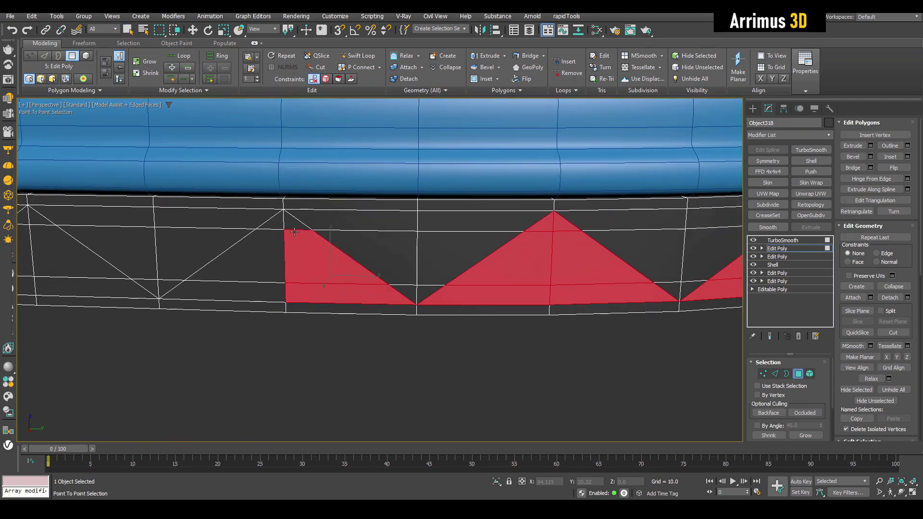
ctrl+click(255, 270)
- Extend the selection to the polygons of the upward-pointing triangles along the middle stretch of the side wall
scroll(327, 274, down, 2)
alt+middle_drag(299, 281, 606, 298)
scroll(377, 284, up, 2)
ctrl+click(357, 283)
ctrl+click(309, 220)
ctrl+click(300, 256)
ctrl+click(307, 291)
ctrl+click(358, 302)
ctrl+click(337, 269)
ctrl+click(327, 237)
ctrl+click(303, 232)
ctrl+click(282, 266)
ctrl+click(270, 294)
- Add all polygons of the next upward-pointing triangle, just past the wall's middle, to the selection
scroll(268, 291, down, 2)
middle_drag(241, 271, 358, 273)
scroll(288, 270, up, 2)
middle_drag(288, 270, 390, 262)
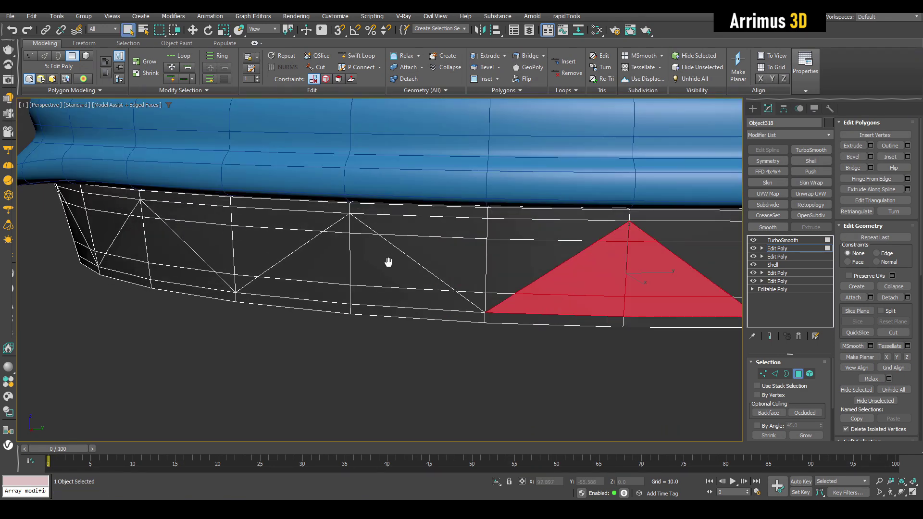
ctrl+click(394, 294)
ctrl+click(347, 229)
ctrl+click(358, 232)
ctrl+click(334, 257)
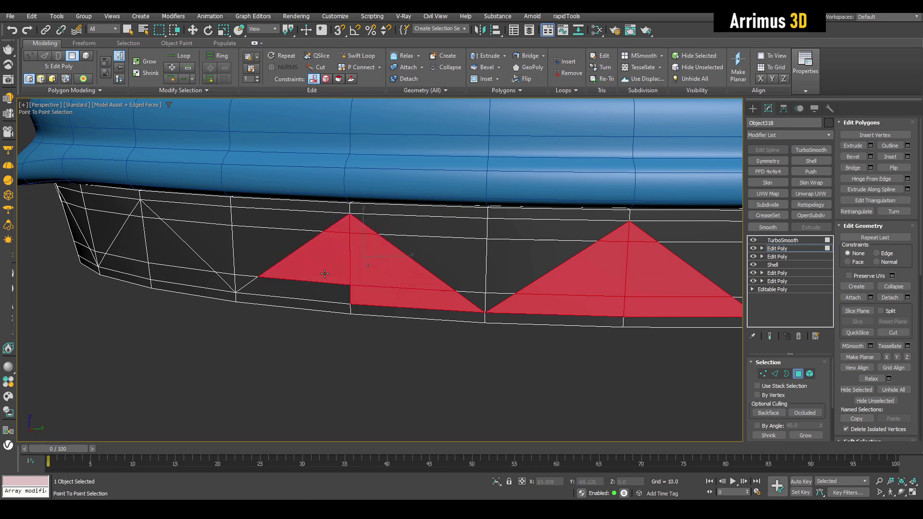
ctrl+click(319, 287)
- Add the six polygons of the following upward-pointing triangle toward the lipped end to the selection
alt+middle_drag(302, 282, 431, 289)
ctrl+click(420, 289)
ctrl+click(415, 257)
ctrl+click(402, 219)
ctrl+click(388, 220)
ctrl+click(374, 255)
ctrl+click(358, 291)
- Complete the selection with the last two upward-pointing triangles beneath the lowered lip
alt+middle_drag(262, 289, 387, 292)
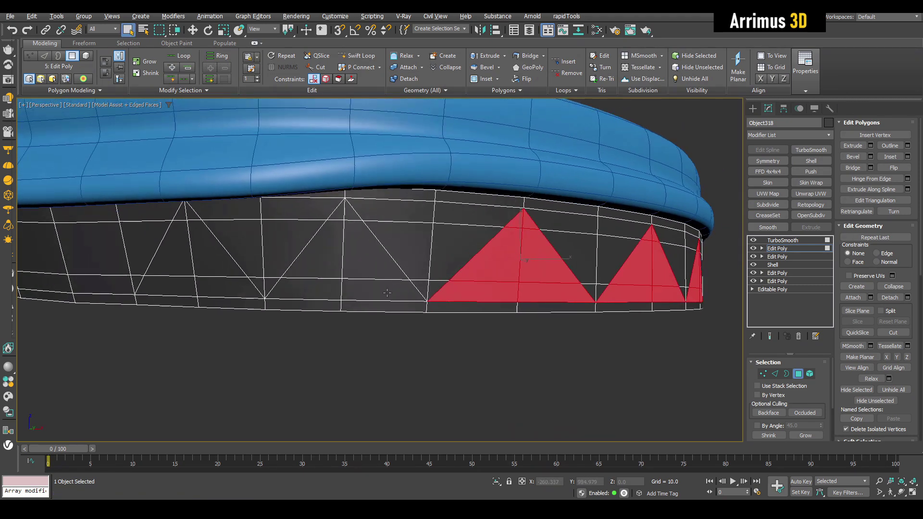
ctrl+drag(380, 285, 347, 220)
ctrl+click(324, 248)
ctrl+click(309, 289)
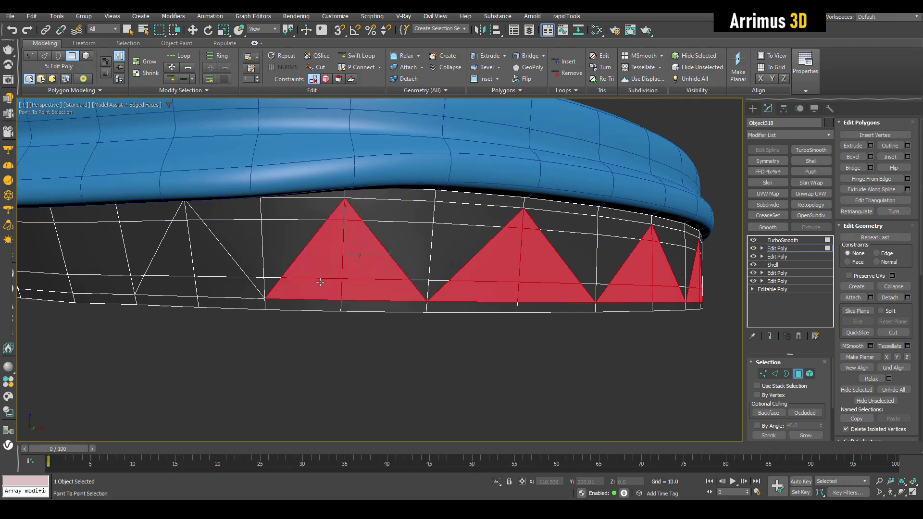
ctrl+click(227, 287)
ctrl+click(214, 250)
ctrl+click(191, 215)
ctrl+click(182, 217)
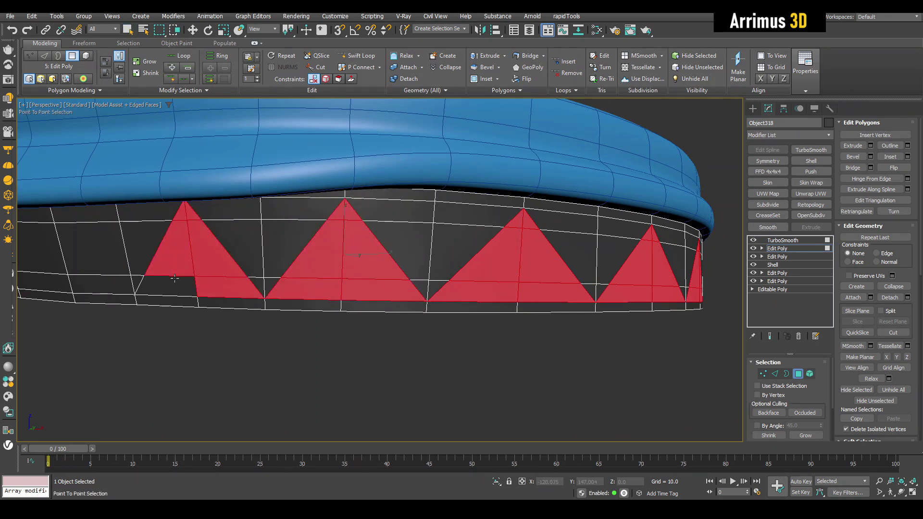
click(175, 284)
- Add another Edit Poly modifier and bevel the selected triangles by Local Normal with height 0.0 and outline amount -0.51
right_click(176, 283)
key(ctrl+e)
key(4)
key(ctrl+shift+b)
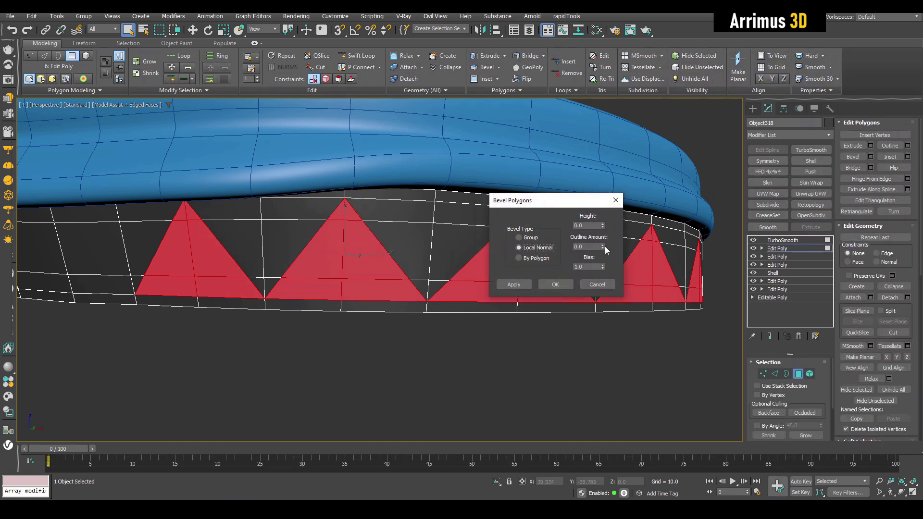
drag(603, 247, 605, 268)
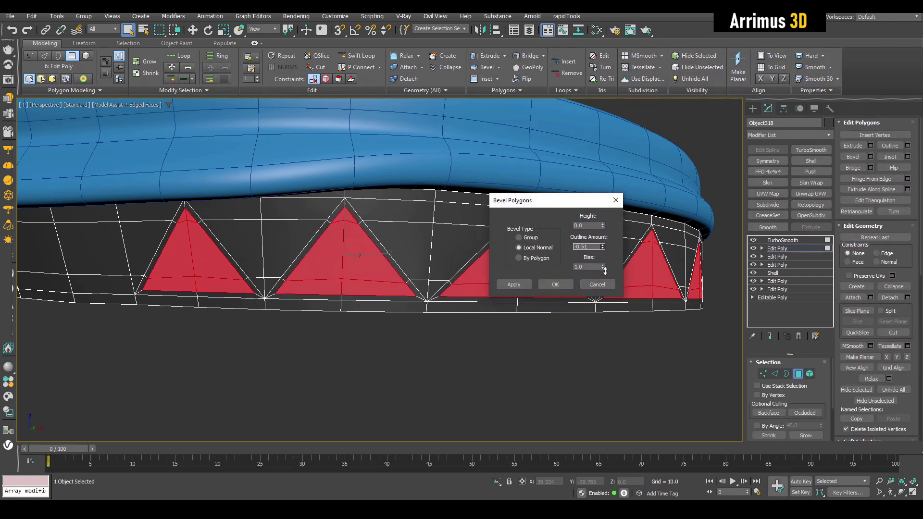
click(555, 285)
- Clear the selection and select the polygons of the first downward-pointing triangle beneath the lip
click(386, 312)
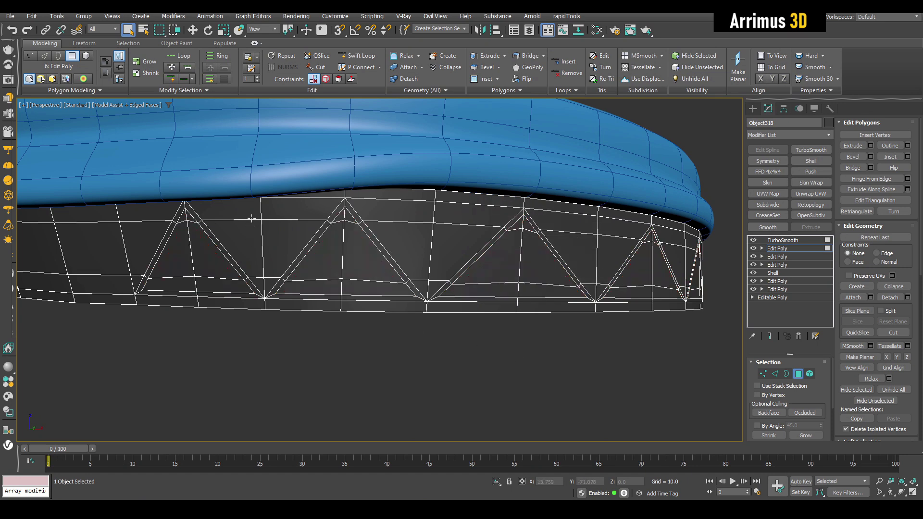
click(250, 216)
ctrl+click(250, 245)
ctrl+click(260, 283)
ctrl+click(269, 283)
ctrl+click(282, 241)
ctrl+click(298, 211)
ctrl+click(390, 218)
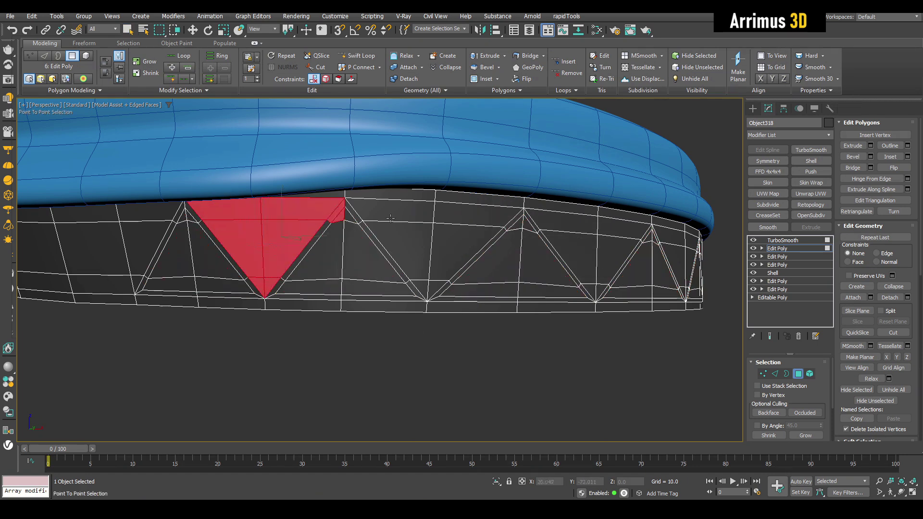
right_click(390, 217)
- Add the polygons of the next two downward-pointing triangles along the wall to the selection
ctrl+click(390, 213)
ctrl+click(421, 285)
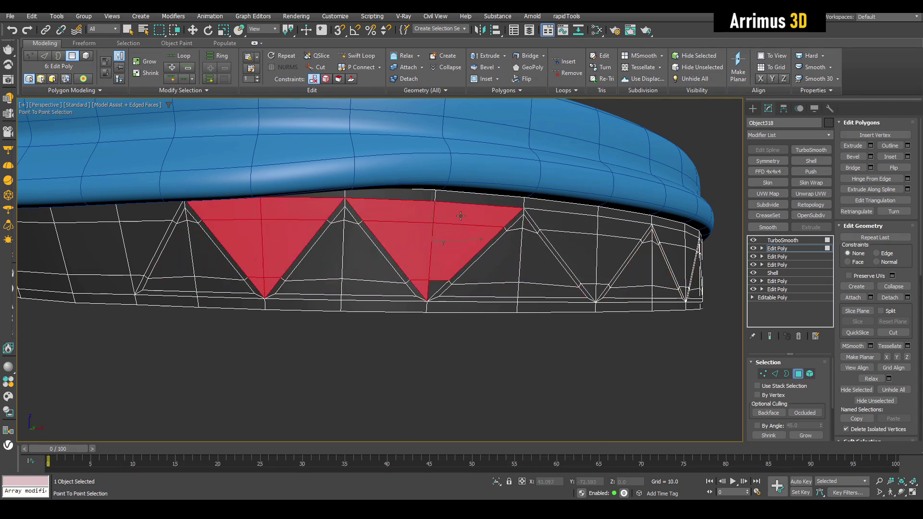
right_click(436, 271)
ctrl+click(433, 289)
alt+middle_drag(432, 289, 359, 257)
ctrl+click(400, 233)
click(471, 280)
right_click(488, 233)
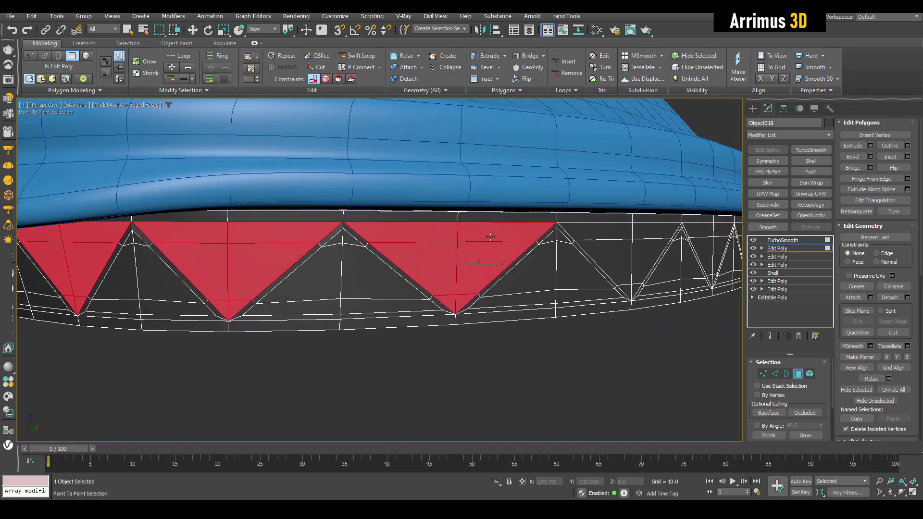
alt+middle_drag(487, 233, 467, 265)
- Undo the downward-triangle selections back to the selection of the inset upward-pointing triangles
key(ctrl+z)
key(ctrl+z)
key(ctrl+z)
key(ctrl+z)
key(ctrl+z)
middle_drag(360, 311, 470, 303)
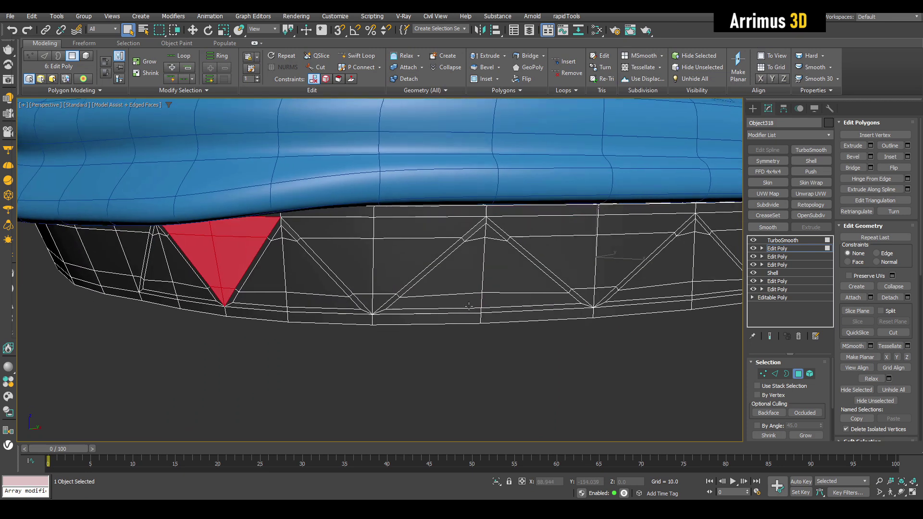
key(ctrl+z)
key(ctrl+z)
key(ctrl+z)
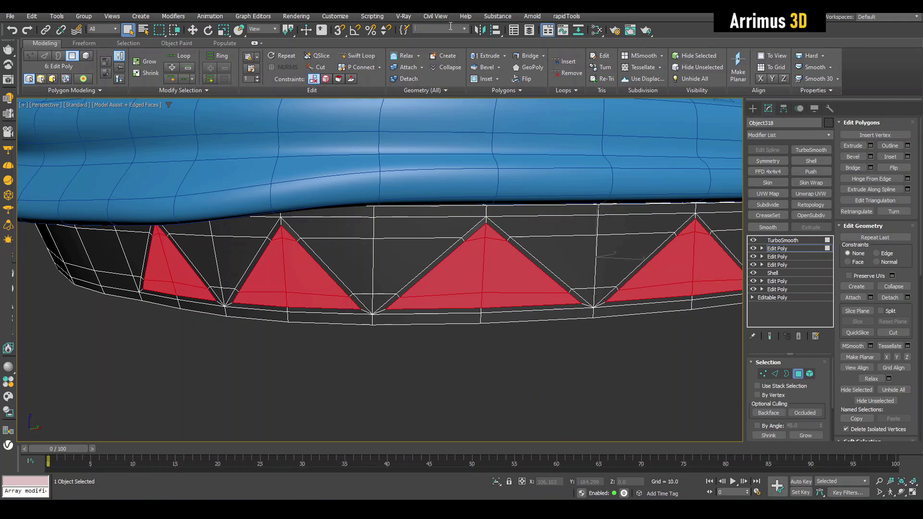
- Save the selection of inset upward-pointing triangles as Store 1 and clear the selection
click(126, 44)
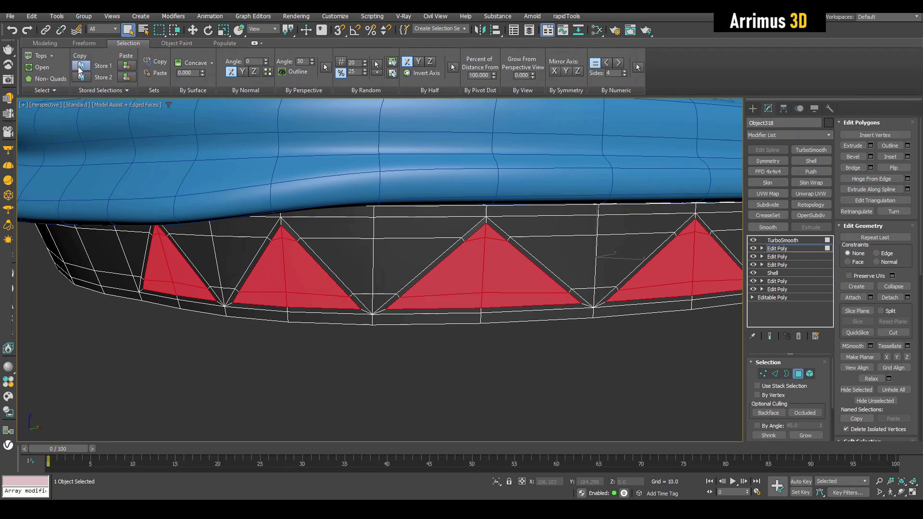
click(251, 346)
scroll(251, 345, down, 3)
middle_drag(383, 293, 355, 280)
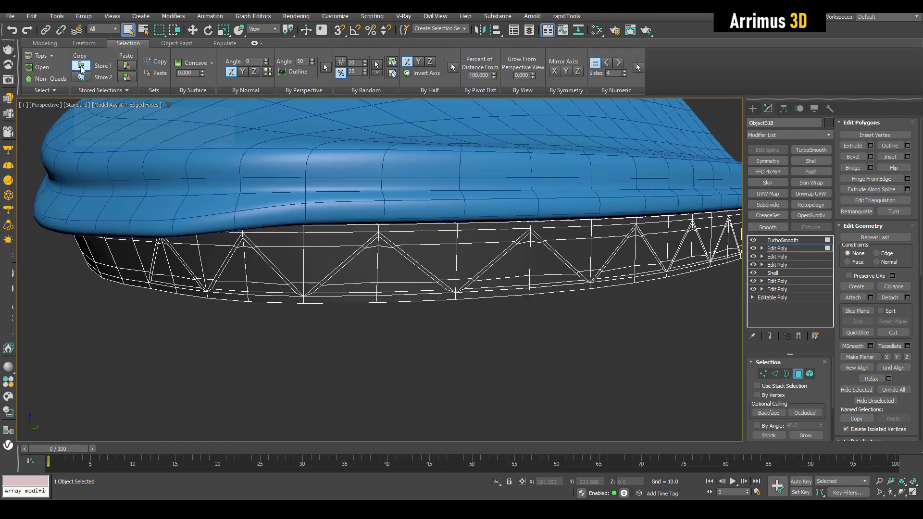
alt+middle_drag(368, 314, 391, 317)
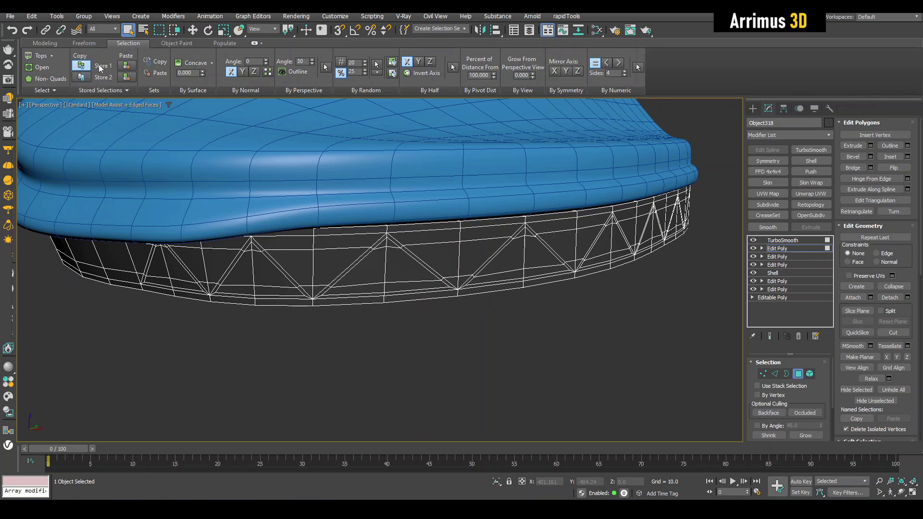
- Recall the Store 1 selection to check it, and deselect everything
click(128, 68)
click(447, 375)
click(128, 70)
click(447, 370)
- Select the polygons of the first two downward-pointing triangles at the lipped end of the side wall
scroll(196, 243, up, 3)
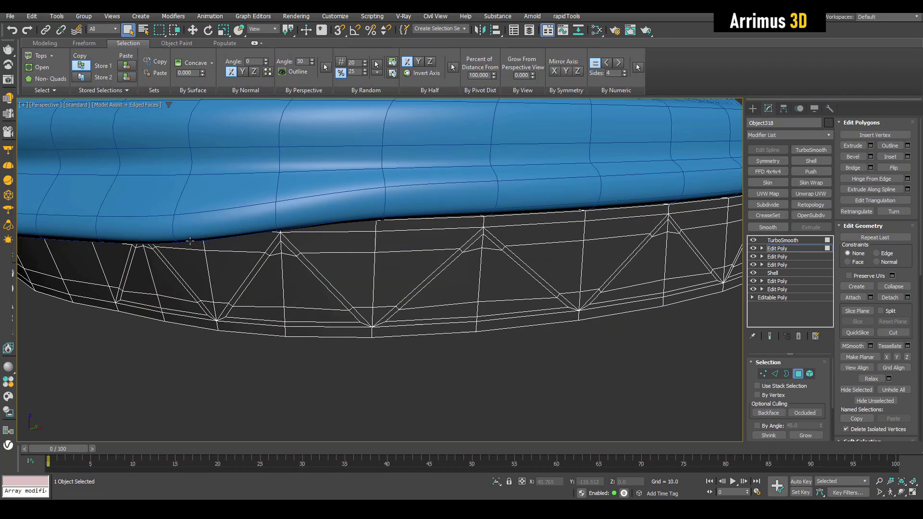
click(191, 242)
click(216, 305)
click(234, 252)
right_click(313, 252)
click(329, 243)
click(378, 315)
click(415, 244)
right_click(415, 245)
- Add all polygons of the third downward-pointing triangle from the lipped end to the selection
middle_drag(447, 252, 307, 236)
click(395, 222)
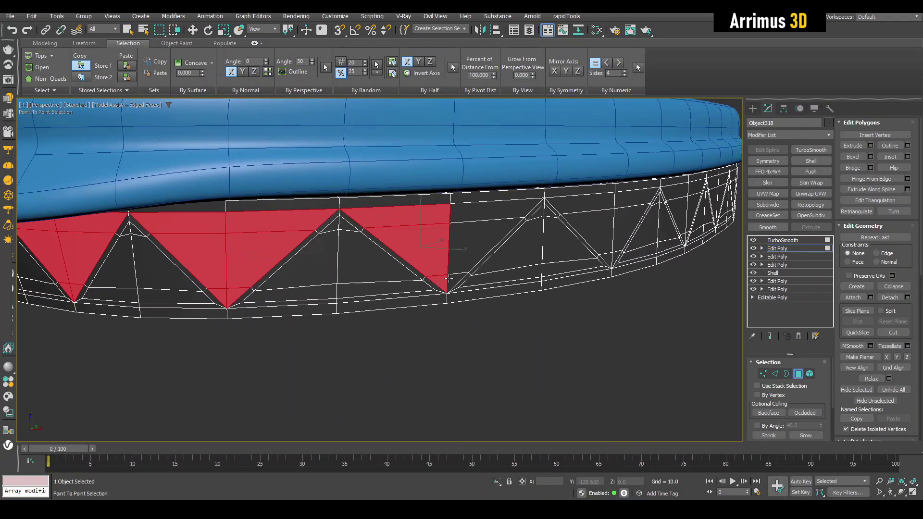
click(454, 279)
click(482, 218)
right_click(482, 218)
- Add the fourth downward-pointing triangle, including its narrow lower tip, to the selection
middle_drag(459, 216, 252, 218)
scroll(343, 215, up, 4)
key(ctrl+shift+p)
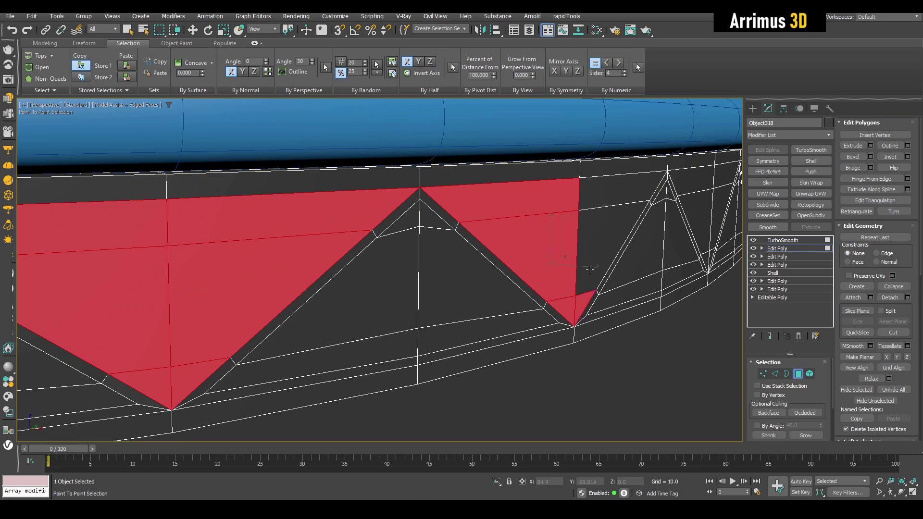
click(572, 302)
click(610, 198)
right_click(609, 197)
- Continue selecting the downward-pointing triangles along the middle stretch of the long side wall
scroll(603, 201, down, 4)
alt+middle_drag(601, 202, 140, 202)
scroll(311, 216, up, 3)
key(ctrl+shift+p)
click(460, 187)
right_click(460, 187)
middle_drag(460, 187, 254, 179)
key(ctrl+shift+p)
click(466, 242)
click(524, 170)
right_click(529, 171)
middle_drag(533, 170, 416, 169)
- Add the next full downward-pointing triangle toward the wall's far rounded end to the selection
key(ctrl+shift+p)
click(527, 174)
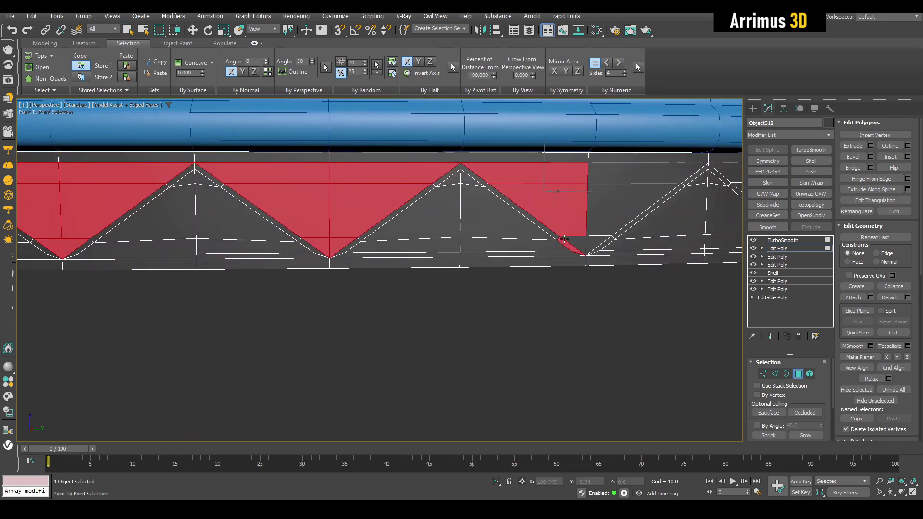
click(593, 240)
click(598, 176)
right_click(597, 178)
middle_drag(597, 183, 280, 194)
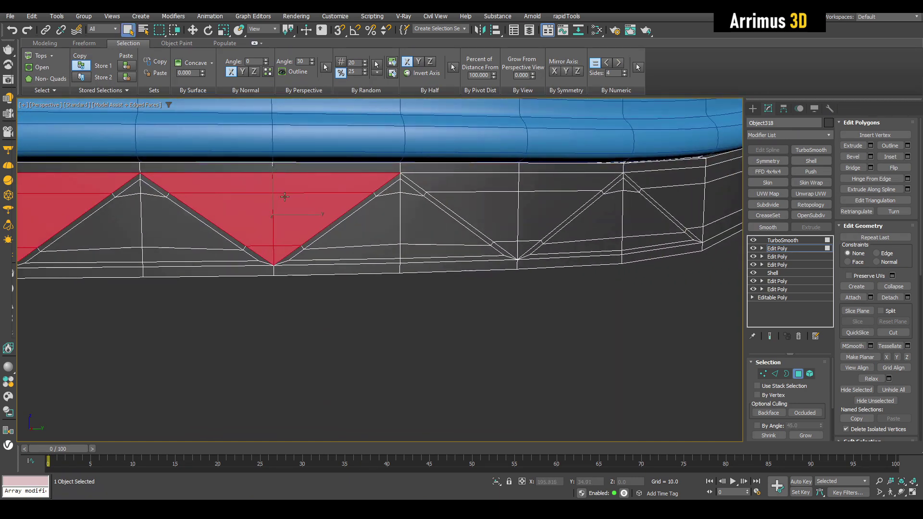
- Add the final downward-pointing triangle before the wall's far rounded end to the selection
key(ctrl+shift+p)
click(488, 187)
click(523, 244)
click(551, 187)
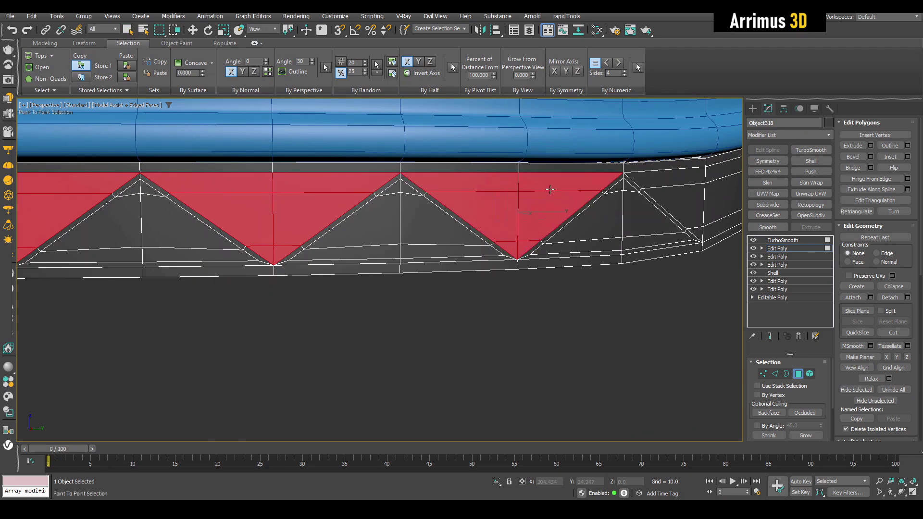
right_click(551, 186)
- Inset the selected downward-pointing triangles slightly to form a thin border around each
middle_drag(551, 187, 537, 226)
scroll(420, 237, down, 5)
alt+middle_drag(413, 213, 456, 226)
scroll(462, 233, up, 5)
drag(430, 206, 428, 208)
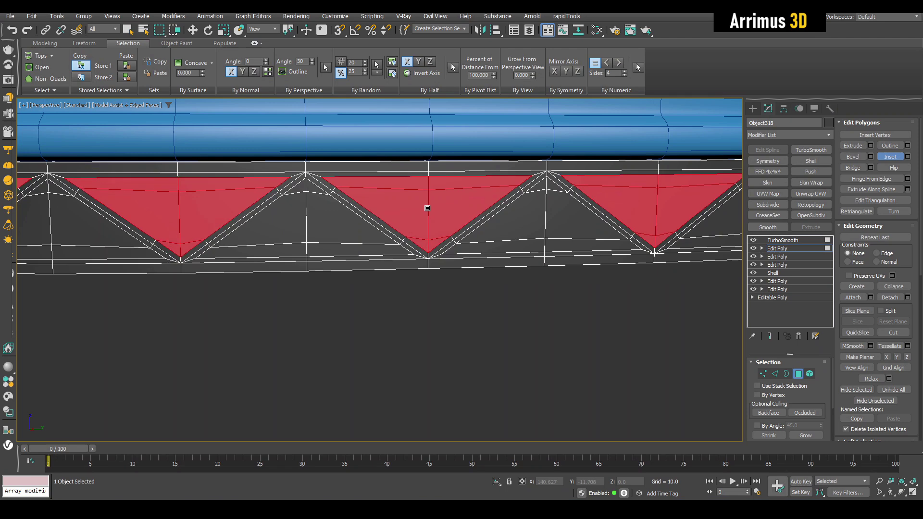
right_click(427, 208)
- Save the selection of inset downward-pointing triangles as Store 2 and clear the selection
scroll(428, 209, down, 4)
alt+middle_drag(427, 209, 480, 278)
click(481, 280)
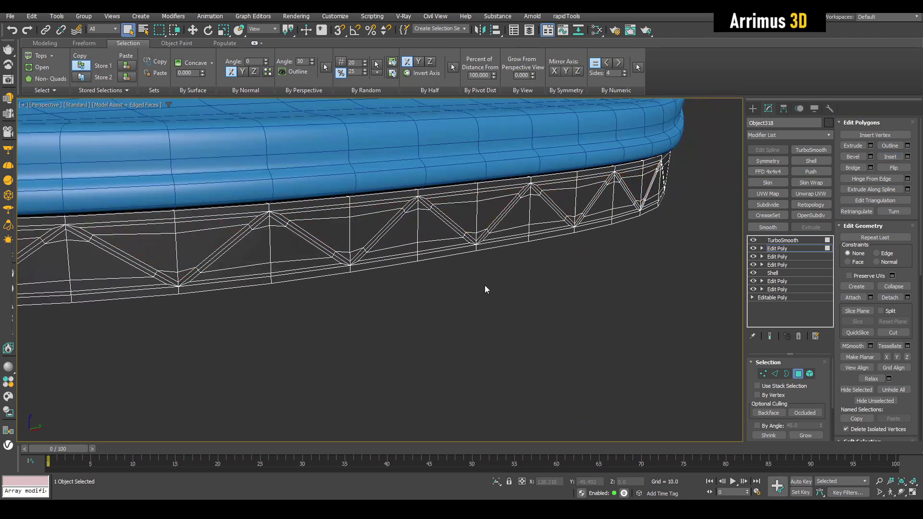
key(ctrl+z)
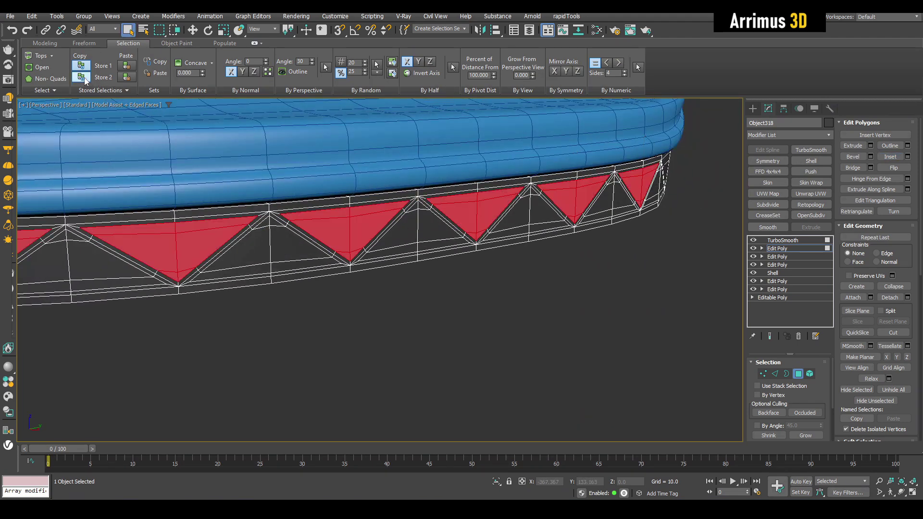
click(375, 318)
- Recall the Store 1 and Store 2 selections one after the other to check them, clearing each
click(127, 69)
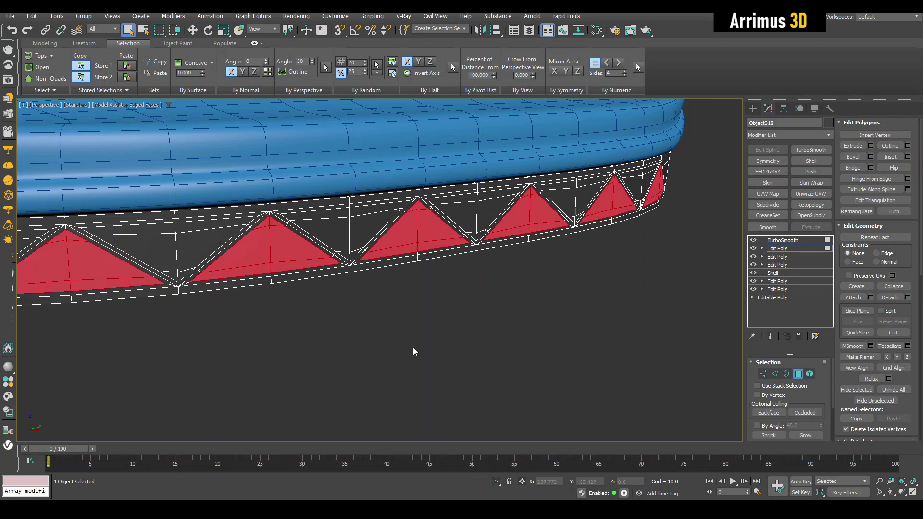
click(444, 369)
click(126, 79)
click(360, 325)
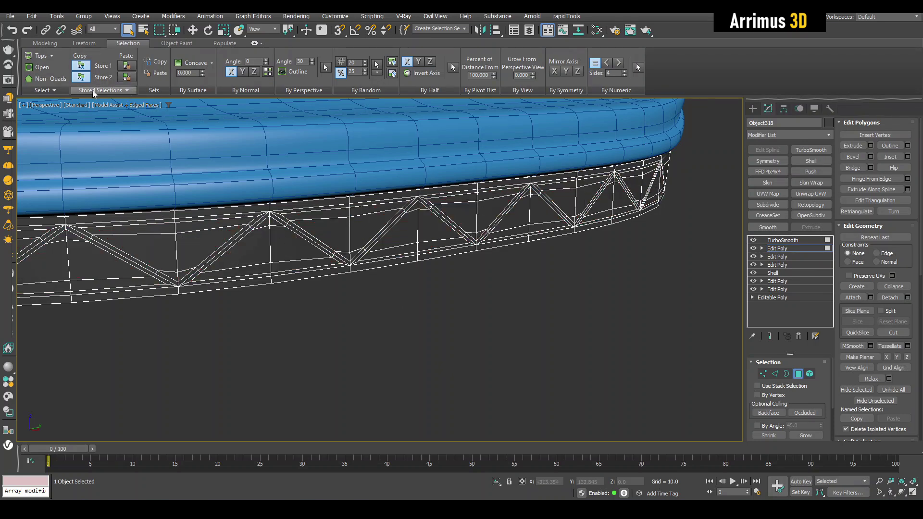
- Combine both stored selections with Add 1+2 to select all inset triangles along the side wall
click(128, 91)
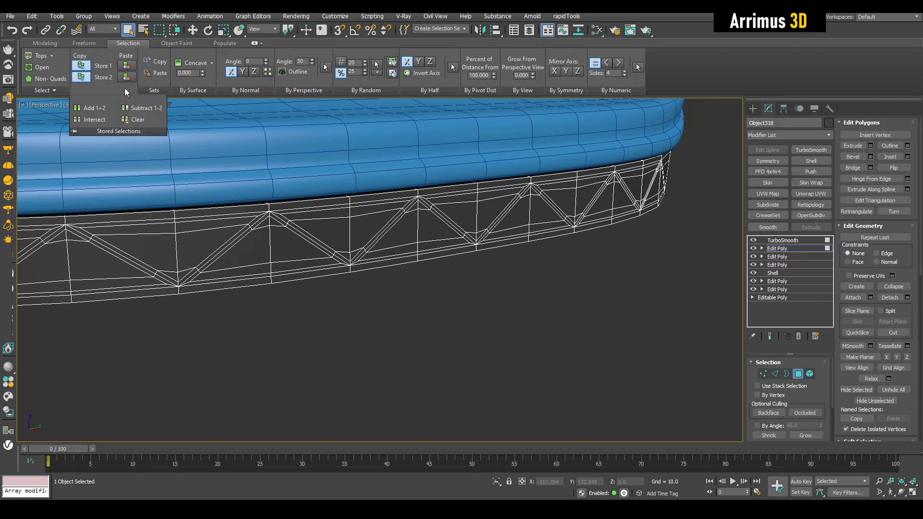
click(103, 107)
middle_drag(337, 308, 370, 274)
scroll(369, 275, down, 8)
scroll(368, 273, up, 4)
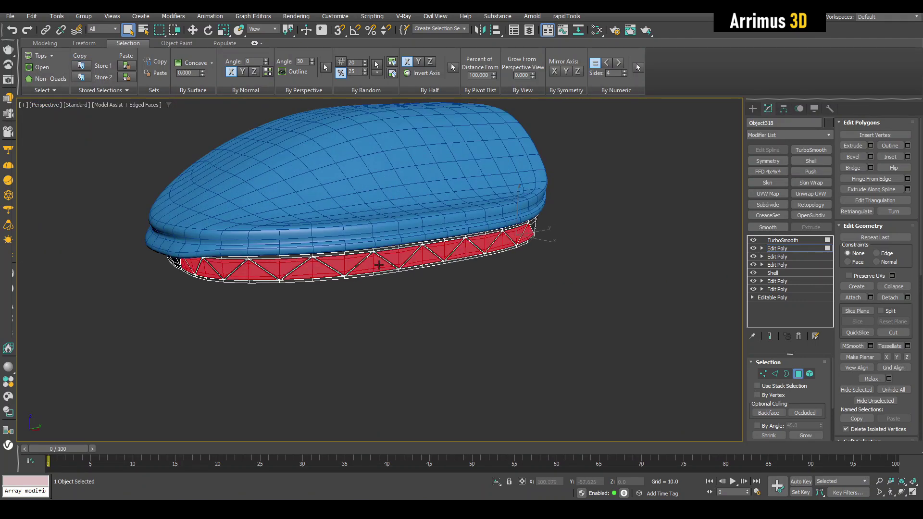
- Add another Edit Poly and bevel the selected triangles inward by Local Normal with a height of -1.13
key(4)
key(ctrl+e)
key(4)
scroll(359, 252, up, 3)
alt+middle_drag(388, 243, 416, 279)
key(w)
scroll(412, 271, up, 3)
key(ctrl+shift+b)
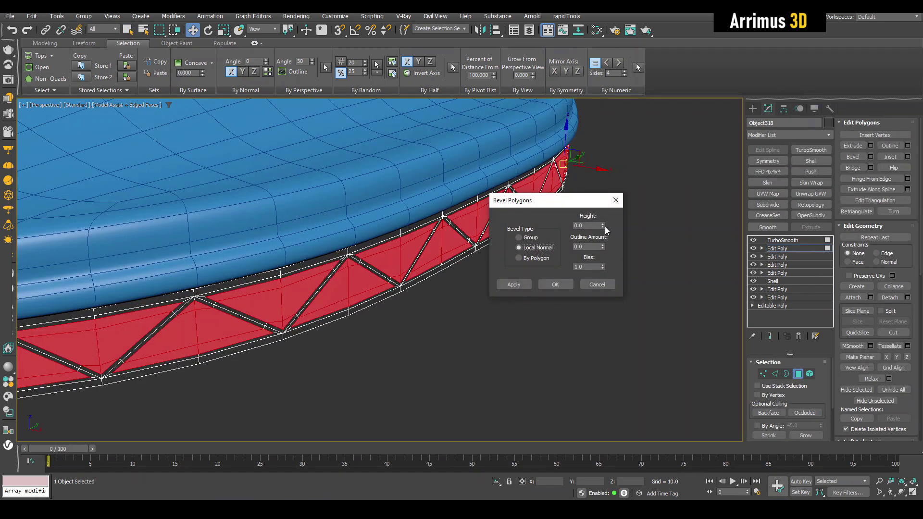
drag(603, 226, 610, 283)
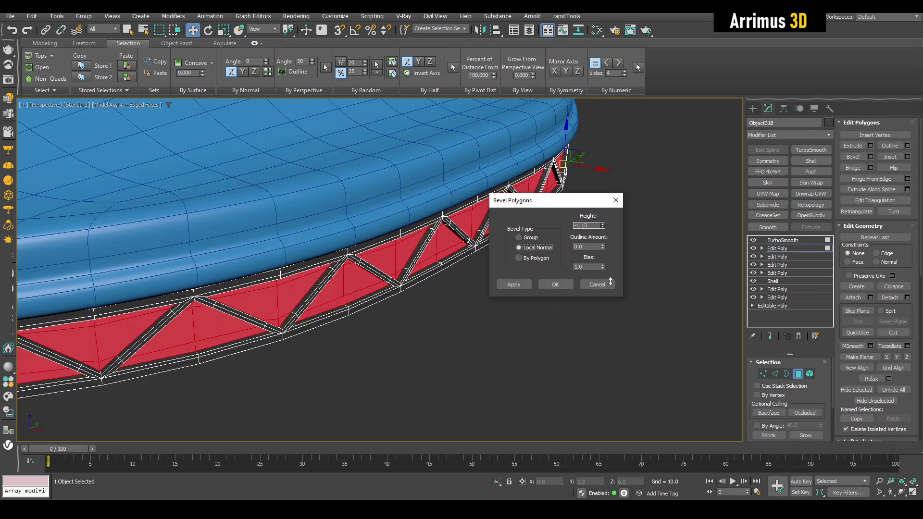
click(566, 283)
alt+middle_drag(565, 283, 443, 199)
scroll(442, 198, up, 5)
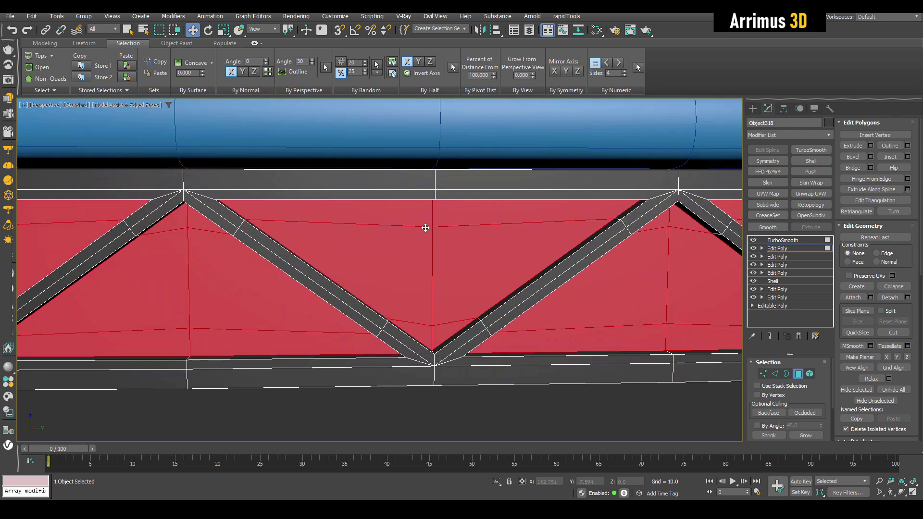
- Try scaling the recessed triangle faces with different transform centre options
key(r)
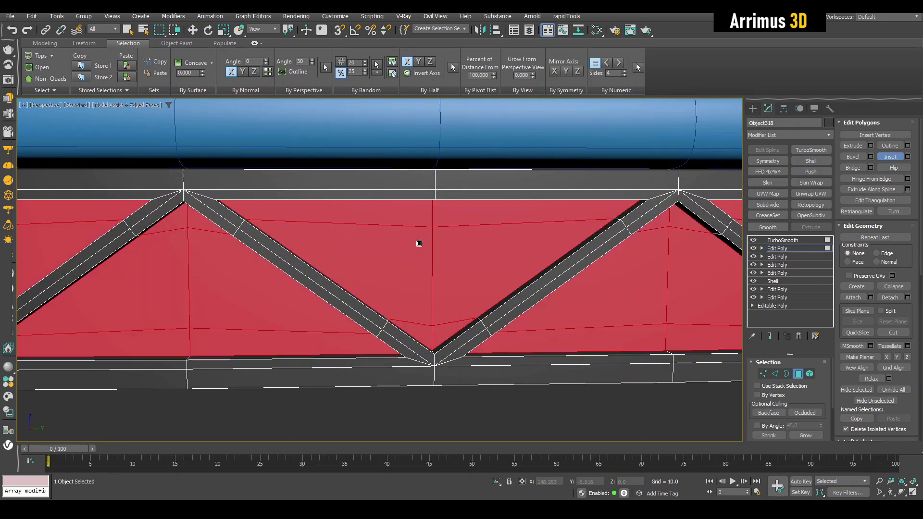
scroll(459, 245, down, 5)
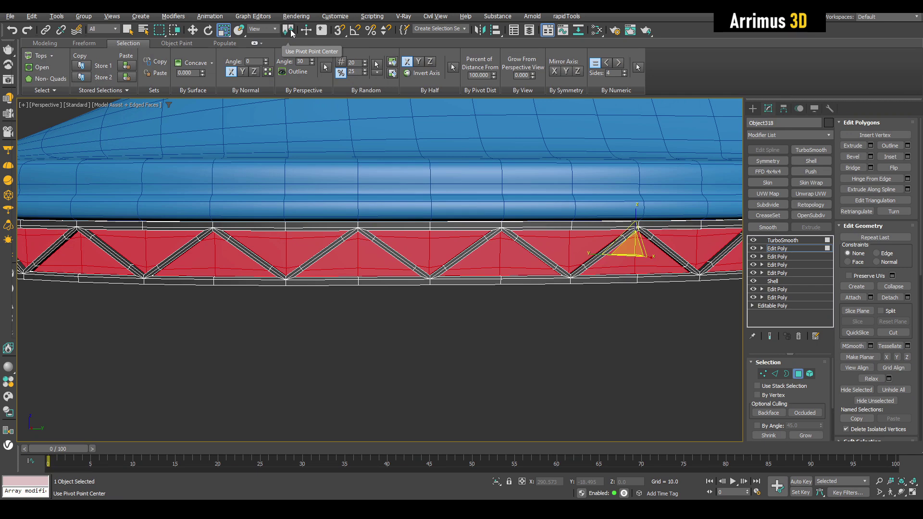
drag(655, 234, 654, 274)
key(ctrl+z)
drag(292, 33, 291, 59)
drag(249, 242, 270, 264)
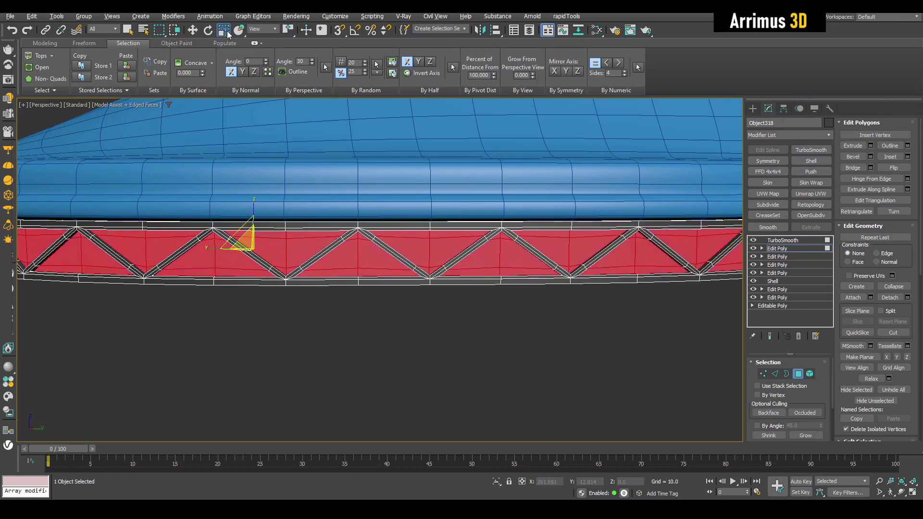
- Scale the recessed triangle faces down, each about its own pivot centre, to slope the opening walls, and finish polygon editing
drag(288, 31, 290, 59)
drag(634, 250, 636, 284)
scroll(637, 260, up, 3)
middle_drag(638, 261, 601, 258)
scroll(600, 258, up, 2)
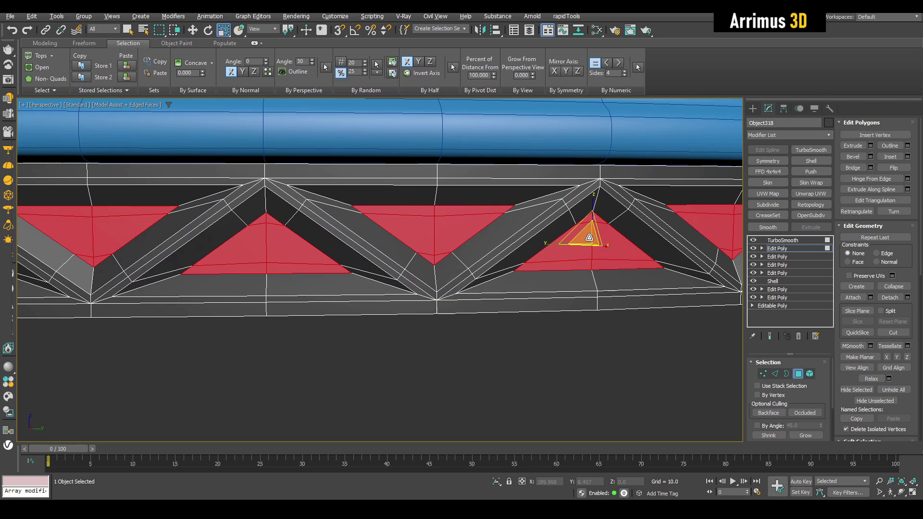
shift+drag(588, 237, 590, 249)
scroll(591, 249, down, 5)
key(4)
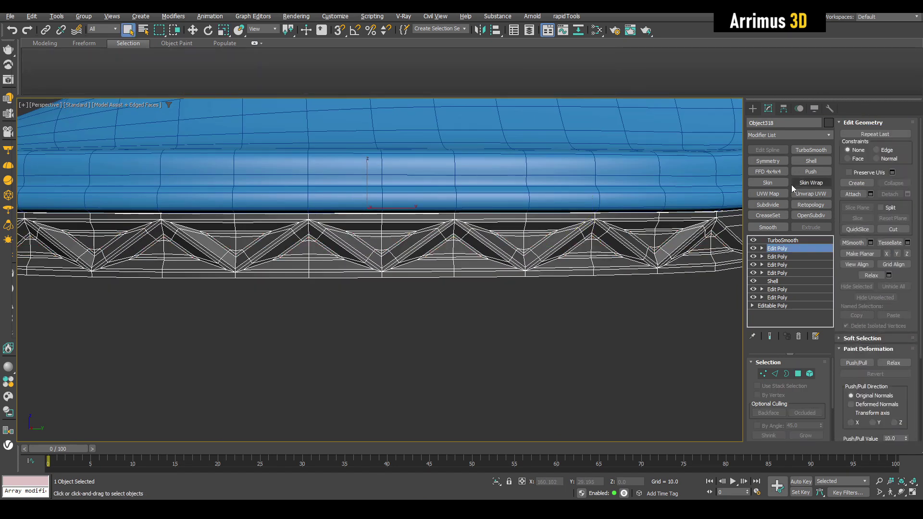
- Show the smoothed end result without edged faces and examine the truss pattern on the side wall
key(F4)
click(770, 336)
scroll(524, 335, down, 5)
alt+middle_drag(555, 337, 531, 335)
scroll(452, 317, up, 8)
scroll(455, 325, down, 8)
alt+middle_drag(454, 324, 444, 292)
scroll(491, 329, up, 3)
scroll(485, 315, up, 5)
scroll(468, 287, down, 3)
scroll(447, 295, down, 3)
- Clone the shell and truss wall to one side and select the side wall of one copy
drag(632, 206, 423, 297)
key(w)
alt+middle_drag(420, 298, 461, 310)
scroll(460, 310, down, 5)
middle_drag(433, 304, 367, 287)
shift+drag(377, 268, 501, 283)
click(457, 296)
key(q)
click(476, 303)
key(z)
alt+middle_drag(497, 317, 449, 302)
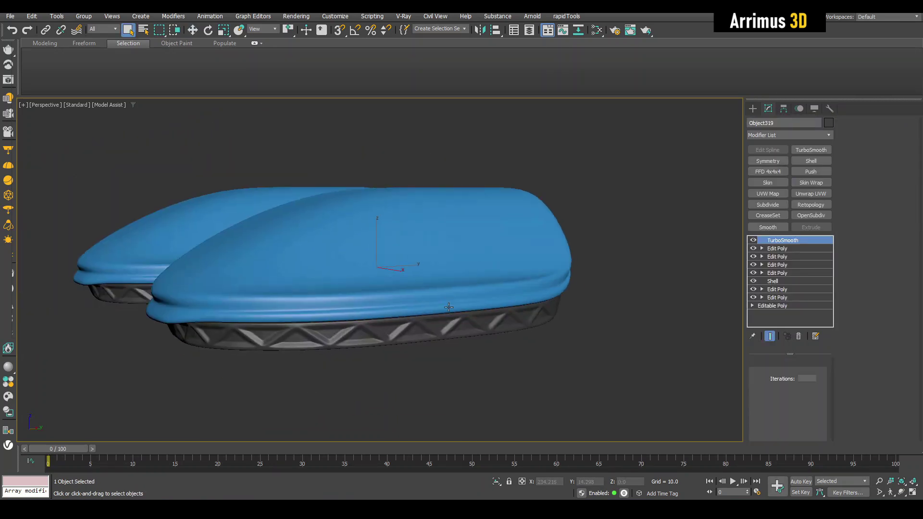
- Delete the four Edit Poly modifiers above Shell from the copied side wall
key(F4)
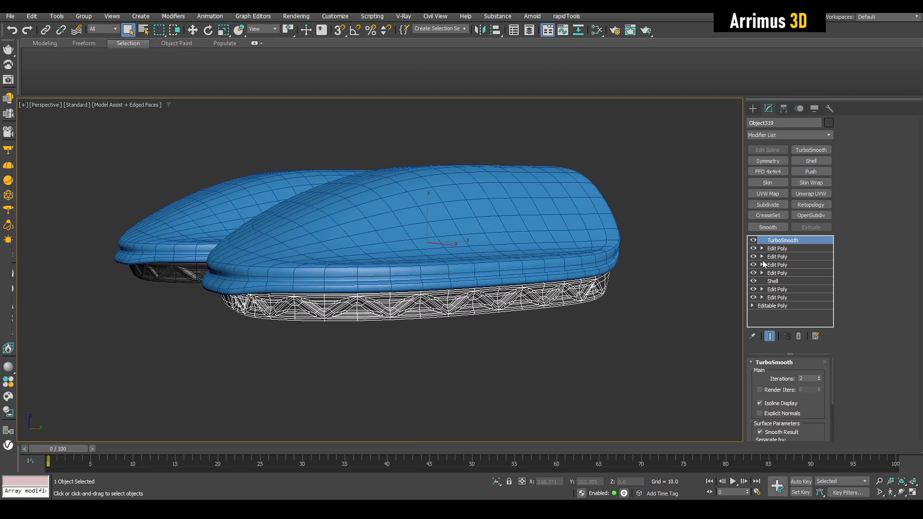
click(777, 249)
shift+click(777, 272)
right_click(782, 270)
click(804, 287)
alt+middle_drag(629, 268, 610, 254)
- Add an Edit Poly and connect the side wall's vertical edge ring with 2 segments at a pinch of 73
key(ctrl+e)
key(4)
scroll(504, 299, up, 8)
key(2)
click(516, 230)
scroll(515, 230, down, 3)
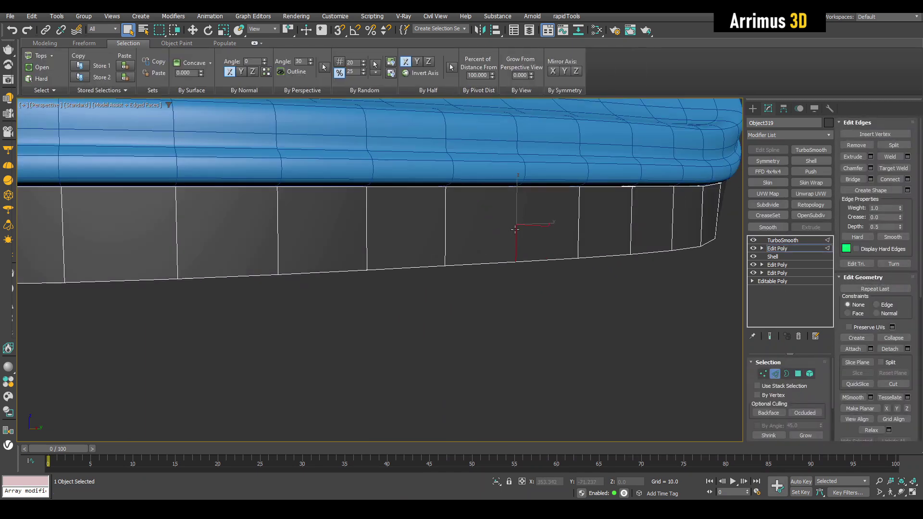
key(alt+r)
key(ctrl+shift+e)
drag(613, 229, 610, 191)
click(567, 259)
- Select runs of middle polygons around the side wall, leaving unselected gaps between the groups
key(4)
scroll(529, 258, down, 3)
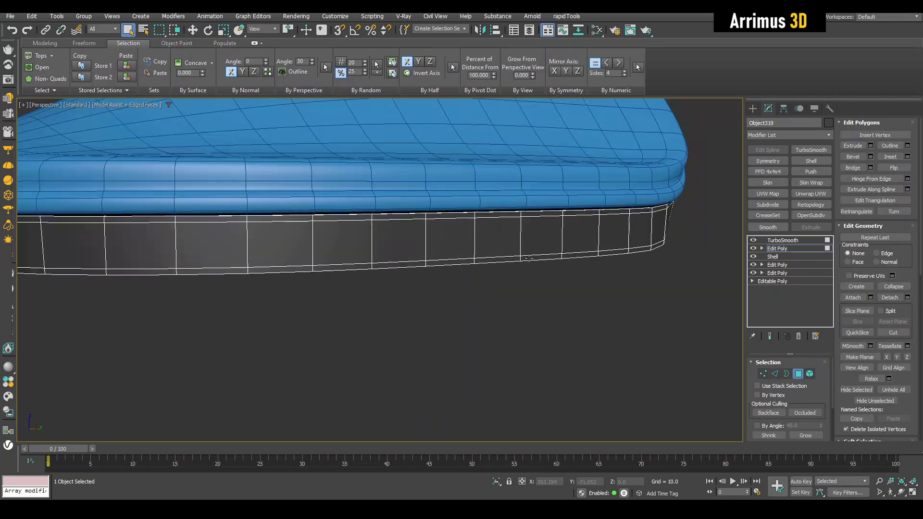
click(540, 241)
middle_drag(290, 244, 498, 280)
right_click(499, 280)
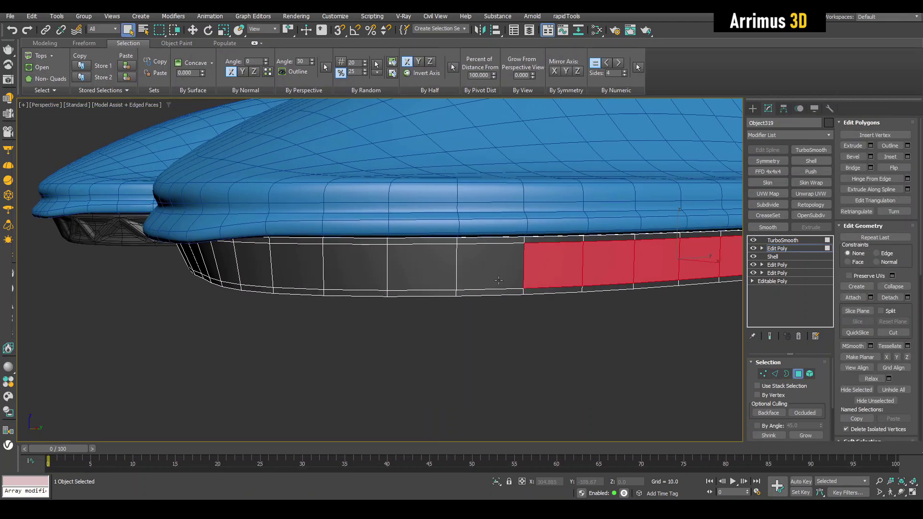
ctrl+click(339, 263)
ctrl+click(212, 258)
alt+middle_drag(226, 260, 294, 269)
right_click(294, 269)
ctrl+click(434, 261)
ctrl+click(338, 228)
alt+middle_drag(338, 228, 385, 246)
middle_drag(553, 283, 450, 270)
ctrl+click(511, 267)
ctrl+click(437, 267)
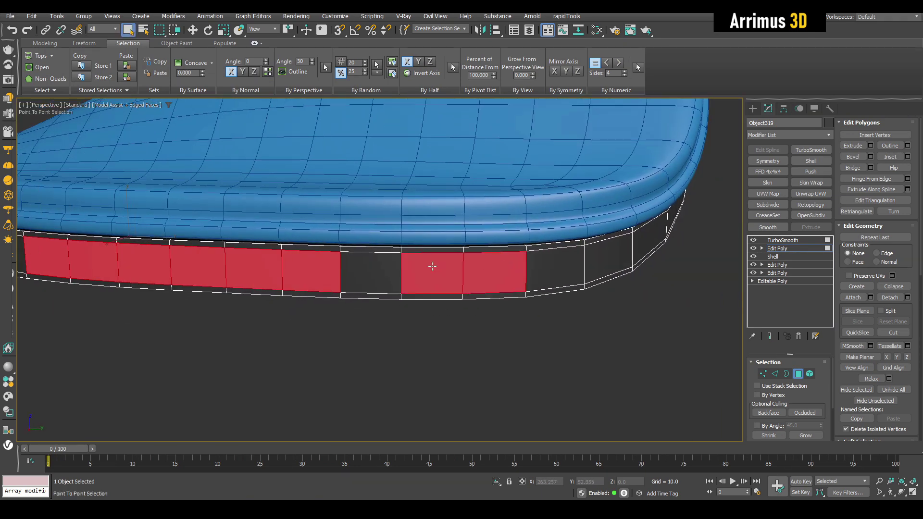
ctrl+click(627, 246)
- Inset the selected polygon groups slightly and bevel them inward to form long recessed panels
alt+middle_drag(370, 267, 466, 260)
scroll(467, 261, up, 3)
key(alt)
click(548, 272)
key(shift+i)
mouse_move(549, 270)
mouse_down()
mouse_move(546, 286)
mouse_move(546, 276)
mouse_up()
key(ctrl+shift+b)
click(546, 285)
right_click(546, 278)
scroll(546, 277, down, 5)
middle_drag(461, 287, 511, 251)
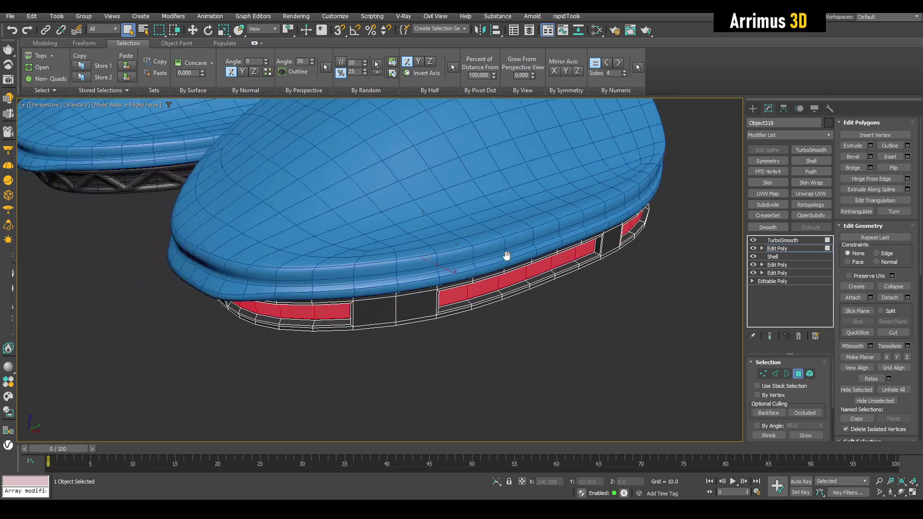
scroll(451, 293, up, 3)
key(2)
click(452, 278)
key(alt+r)
key(ctrl+shift+e)
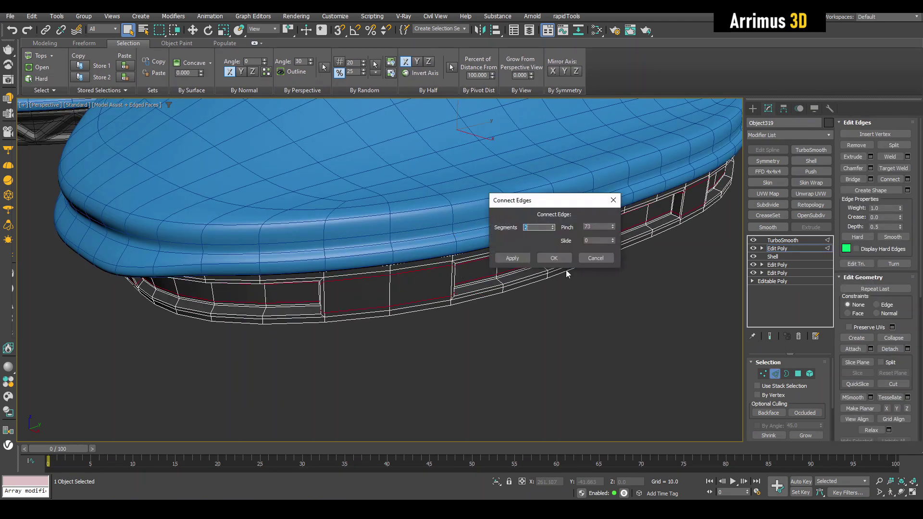
click(596, 259)
- Try connecting the vertical edge ring across the recessed panels with 2 segments at a pinch of 79
key(F4)
alt+middle_drag(523, 287, 498, 232)
key(F4)
key(5)
click(465, 195)
key(2)
click(465, 198)
key(F4)
alt+middle_drag(464, 198, 467, 209)
key(alt+r)
key(ctrl+shift+e)
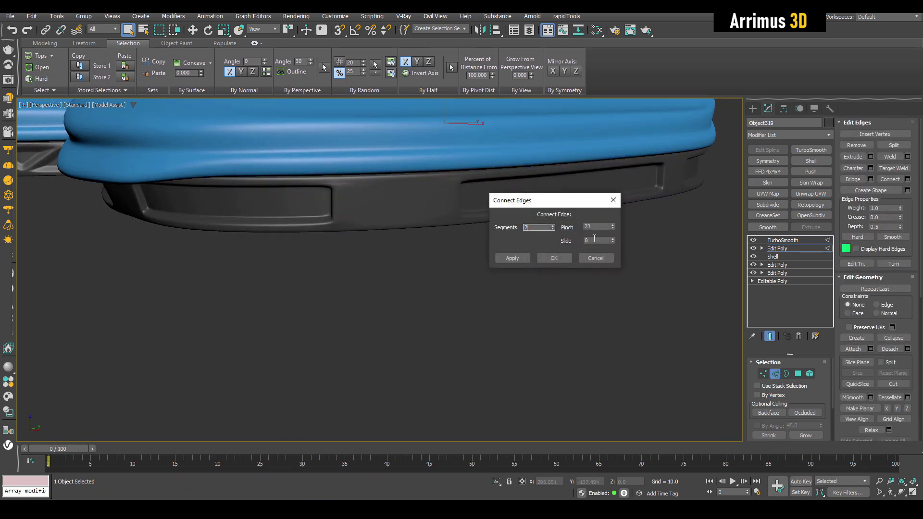
mouse_move(612, 229)
mouse_down()
mouse_move(612, 262)
mouse_move(609, 213)
mouse_up()
scroll(325, 198, up, 5)
key(F4)
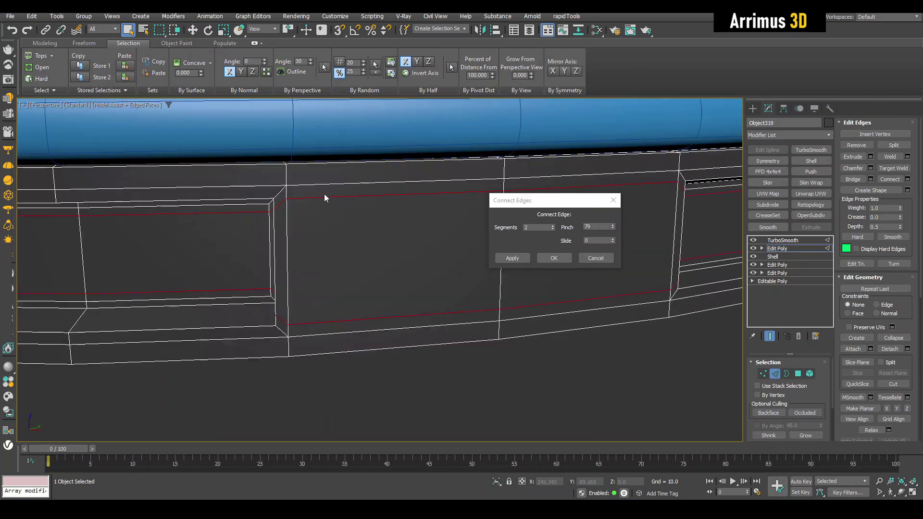
scroll(346, 211, down, 3)
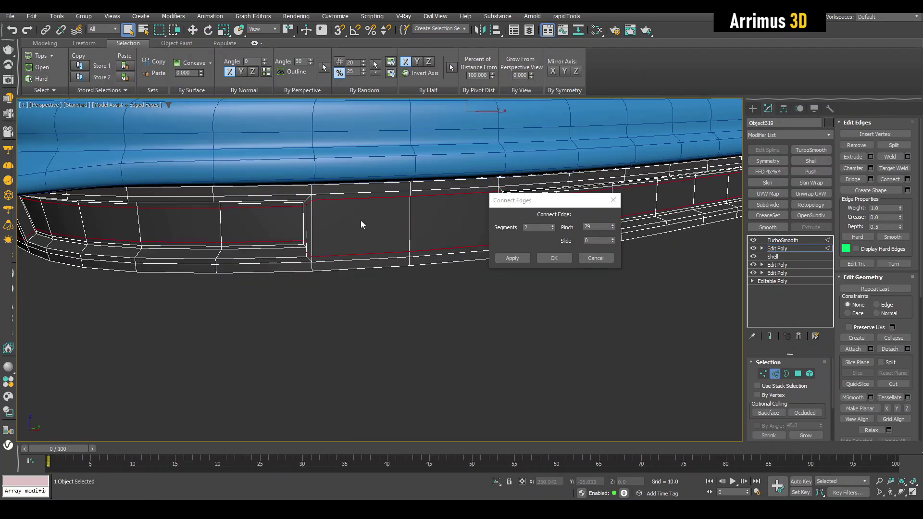
click(600, 259)
scroll(594, 260, down, 6)
key(2)
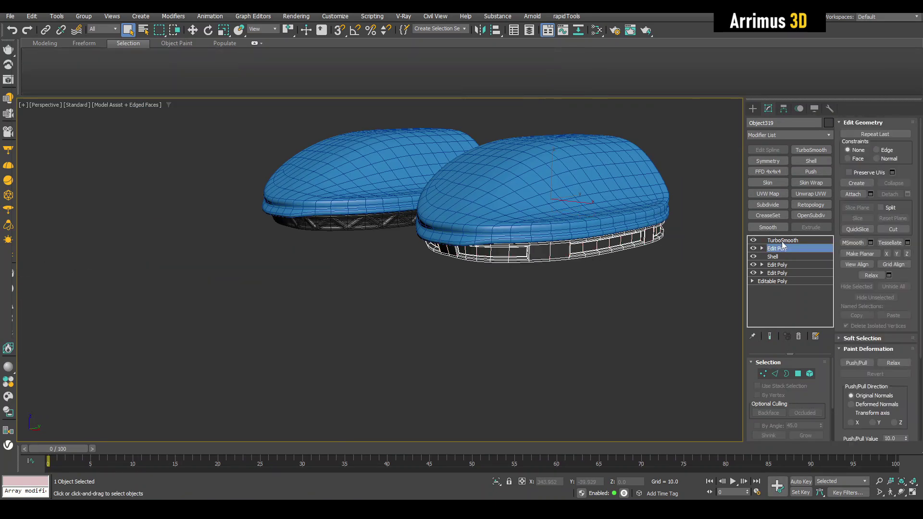
- Delete the Edit Poly modifier containing the recessed panels from the copied side wall
scroll(604, 266, up, 5)
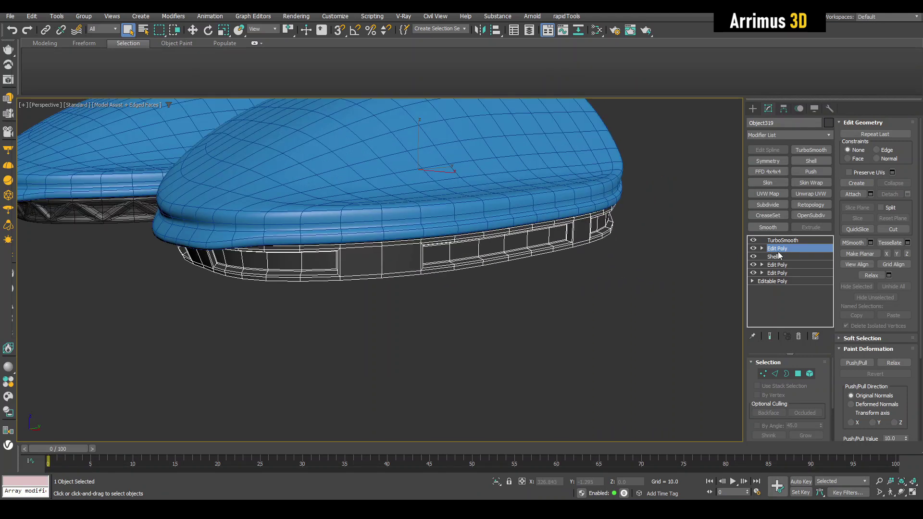
right_click(788, 250)
click(800, 260)
- Turn off Isoline Display in the side wall's TurboSmooth and separate its surfaces by Smoothing Groups
click(793, 242)
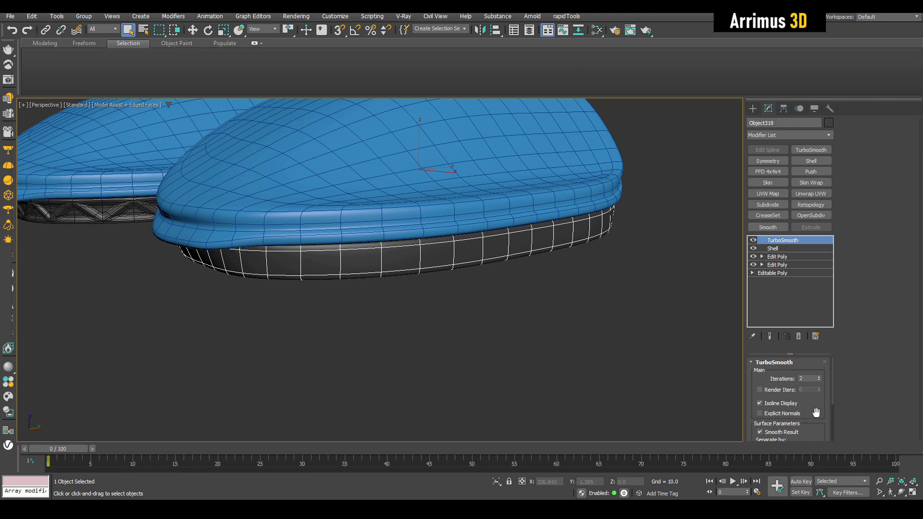
scroll(795, 397, down, 1)
click(795, 396)
scroll(809, 397, down, 3)
click(804, 388)
alt+middle_drag(631, 328, 540, 246)
scroll(540, 246, up, 5)
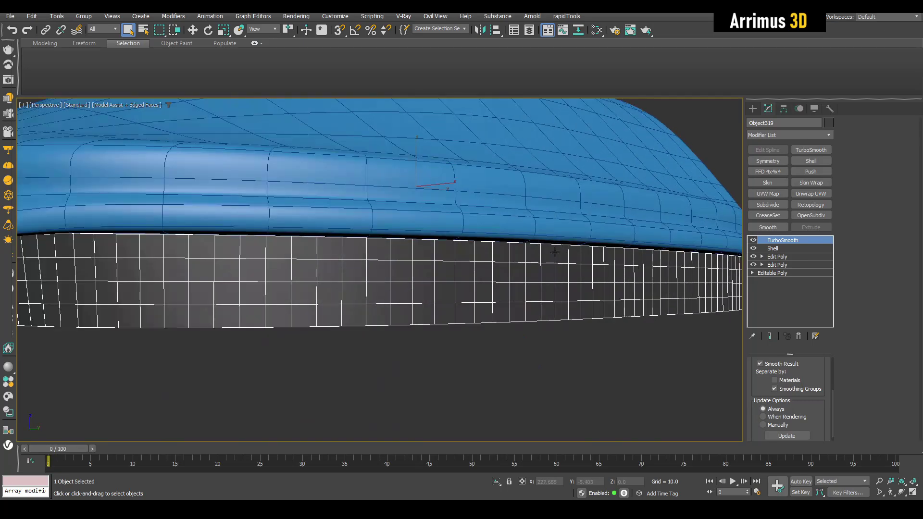
- Add an Edit Poly above TurboSmooth and insert edge loops close to the side wall's upper and lower edges
key(shift+e)
key(4)
mouse_move(581, 342)
alt+middle_down()
mouse_move(555, 358)
mouse_move(572, 341)
alt+middle_up()
key(1)
scroll(340, 294, up, 2)
key(alt+1)
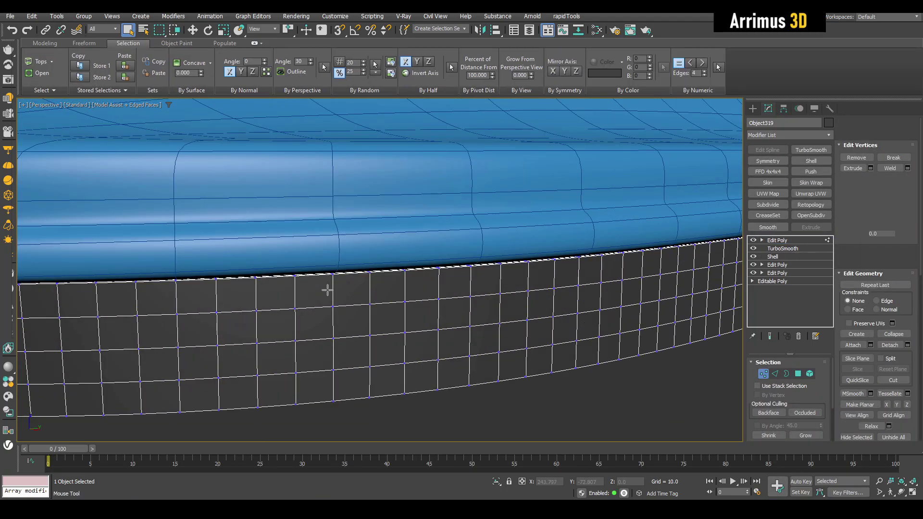
click(339, 286)
key(4)
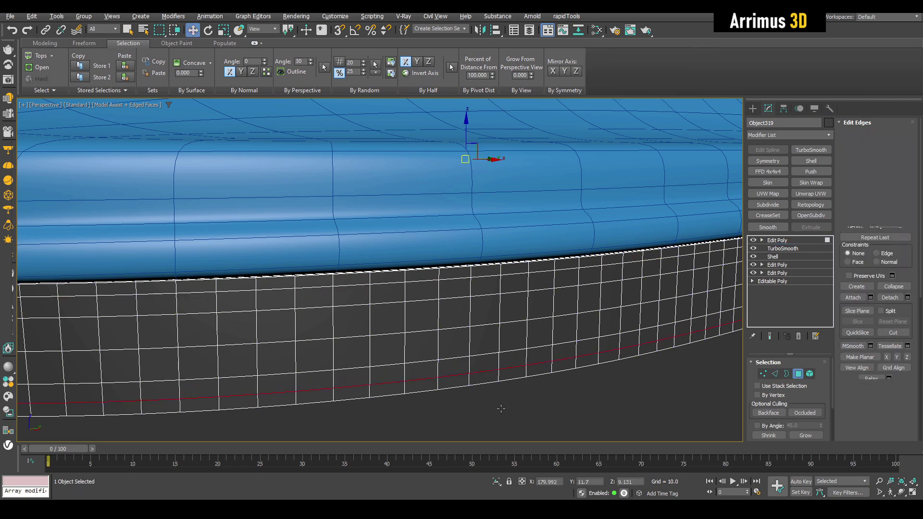
- Select a rectangular block of polygons on the side wall, growing it out to the new edge loops
alt+middle_drag(338, 387, 248, 264)
click(255, 257)
click(464, 245)
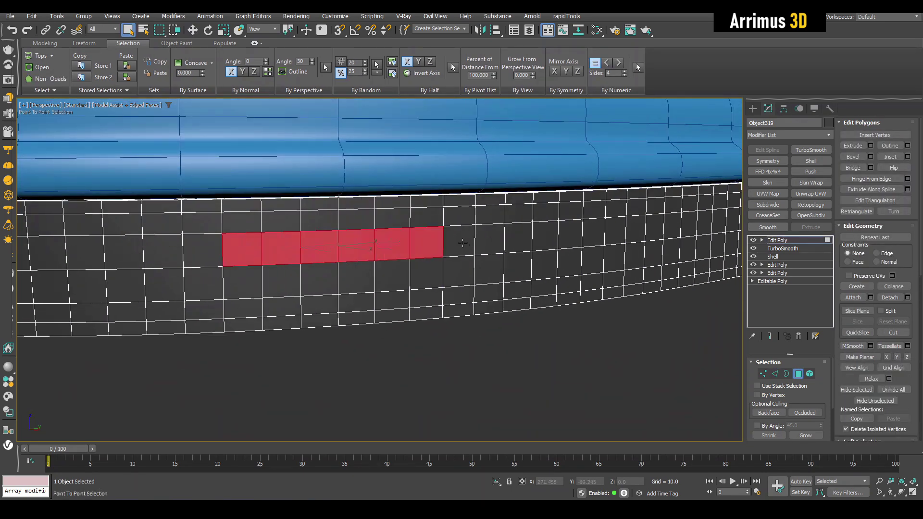
click(467, 261)
click(256, 277)
right_click(692, 380)
click(811, 436)
- Inset the selected polygon block slightly to form a thin border around it
scroll(493, 257, up, 4)
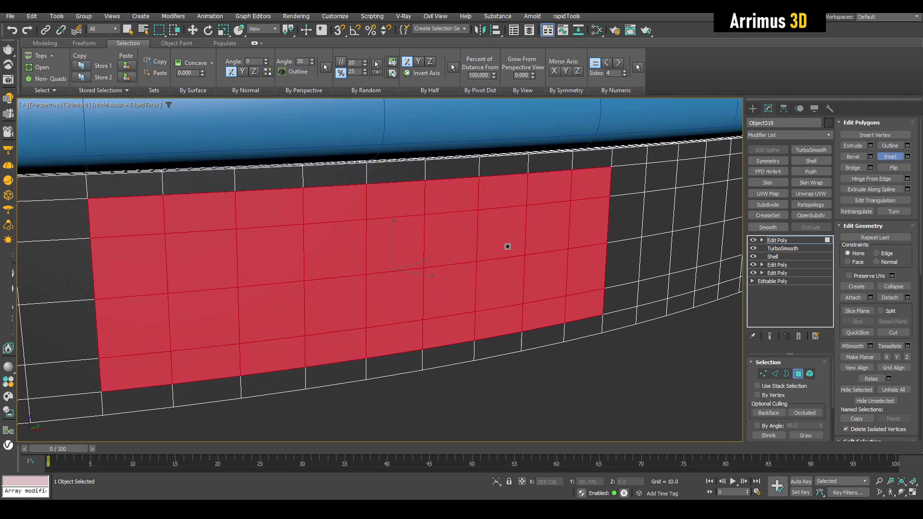
drag(507, 246, 509, 246)
key(ctrl+z)
key(r)
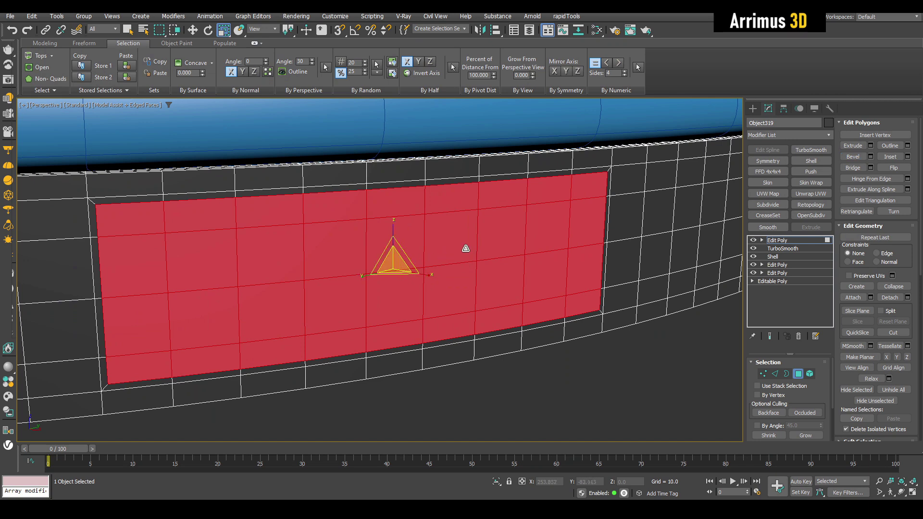
- Bevel the inset block inward and scale down its recessed floor to slope the recess walls
key(ctrl+shift+b)
drag(466, 247, 466, 251)
click(465, 251)
right_click(464, 250)
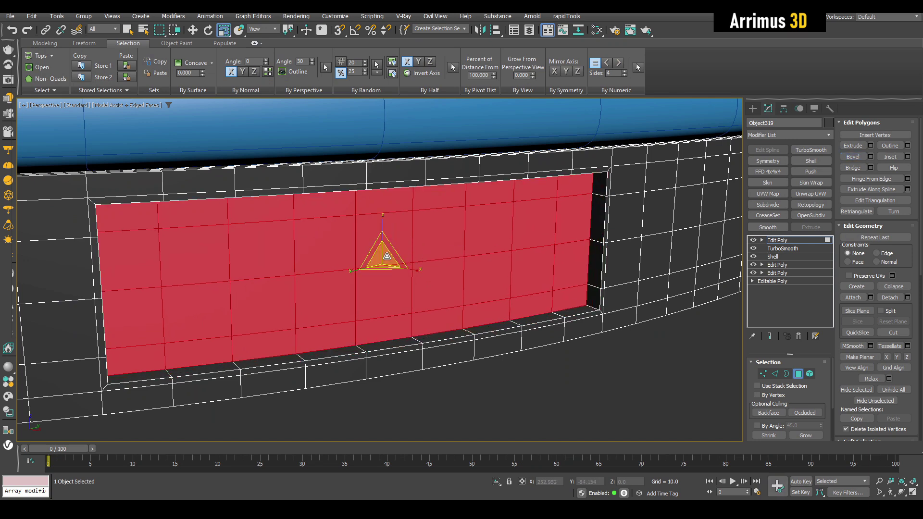
drag(387, 256, 391, 272)
key(4)
key(q)
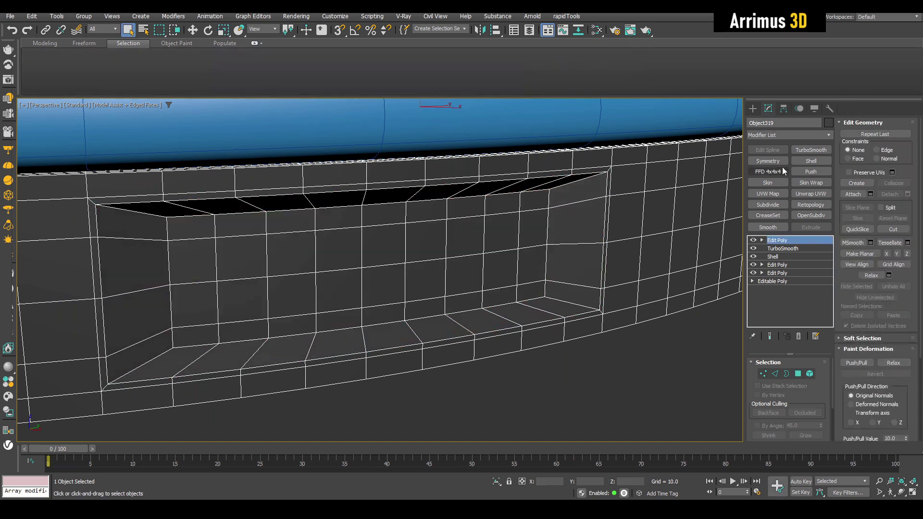
- Add a TurboSmooth with 2 iterations and Isoline Display on, then hide the edged faces to inspect the recess
click(801, 150)
click(819, 376)
click(795, 403)
key(F4)
middle_drag(588, 313, 518, 299)
scroll(538, 263, down, 5)
alt+middle_drag(538, 263, 504, 254)
scroll(497, 263, up, 4)
scroll(588, 305, up, 2)
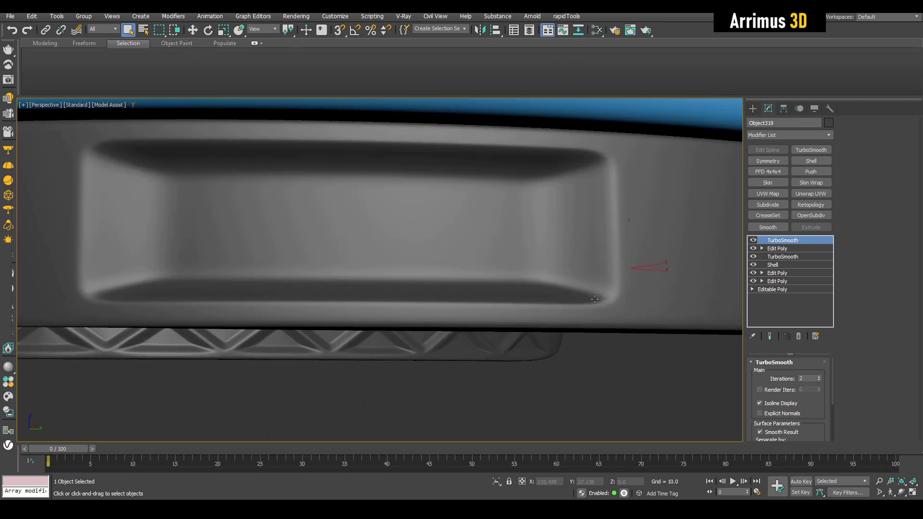
- Add another Edit Poly modifier under the recessed wall's top TurboSmooth and enter edge editing
alt+middle_drag(549, 302, 589, 310)
key(F4)
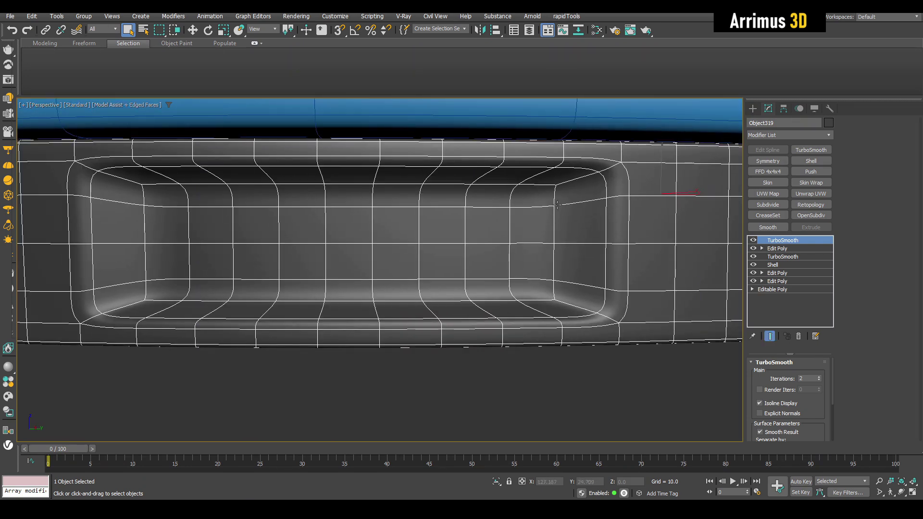
key(F4)
key(F4)
click(777, 249)
key(alt+e)
key(2)
- Try Set Flow on the vertical floor edges at both ends of the recess and check the smoothed result
click(550, 216)
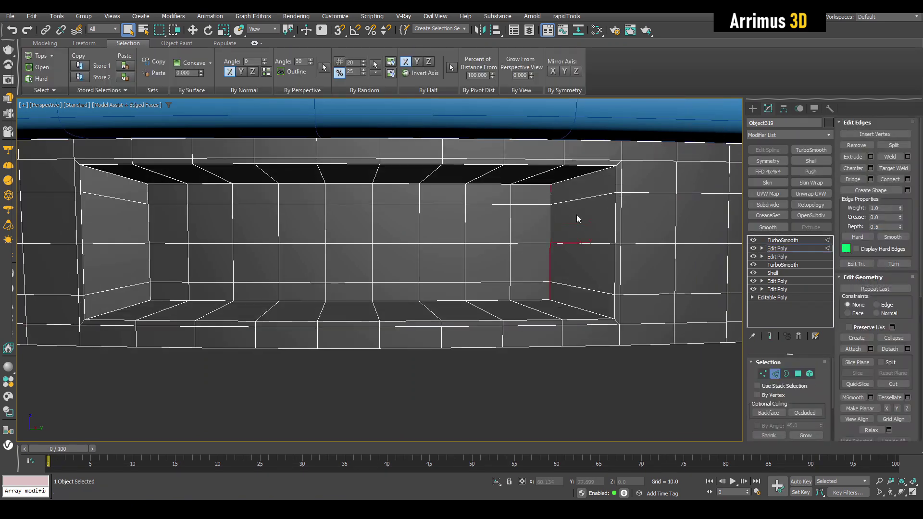
key(alt+f)
double_click(149, 216)
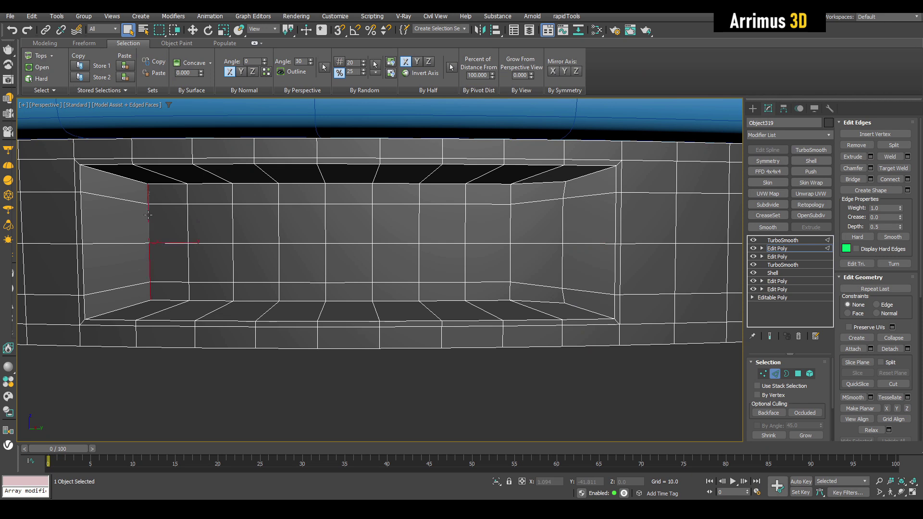
key(alt+f)
click(361, 371)
key(F4)
key(ctrl+e)
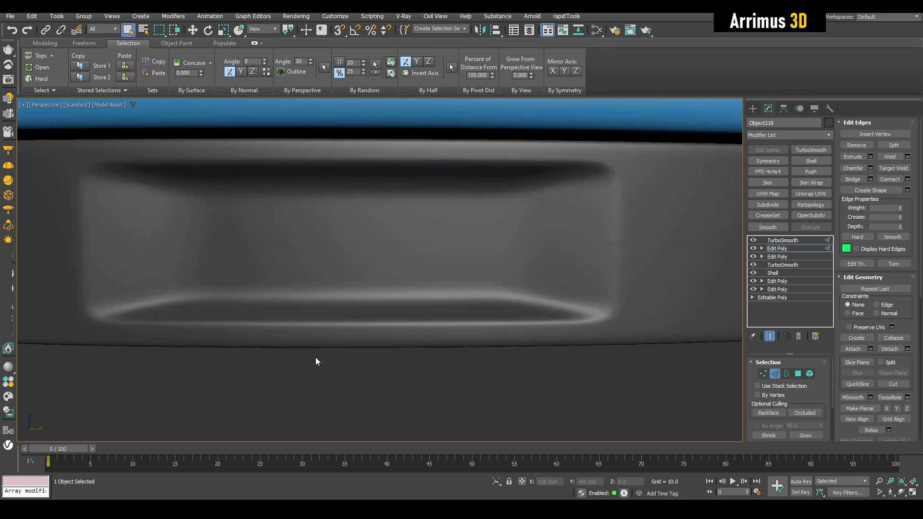
scroll(316, 357, down, 5)
scroll(401, 324, up, 3)
scroll(396, 324, up, 3)
key(F4)
key(ctrl+e)
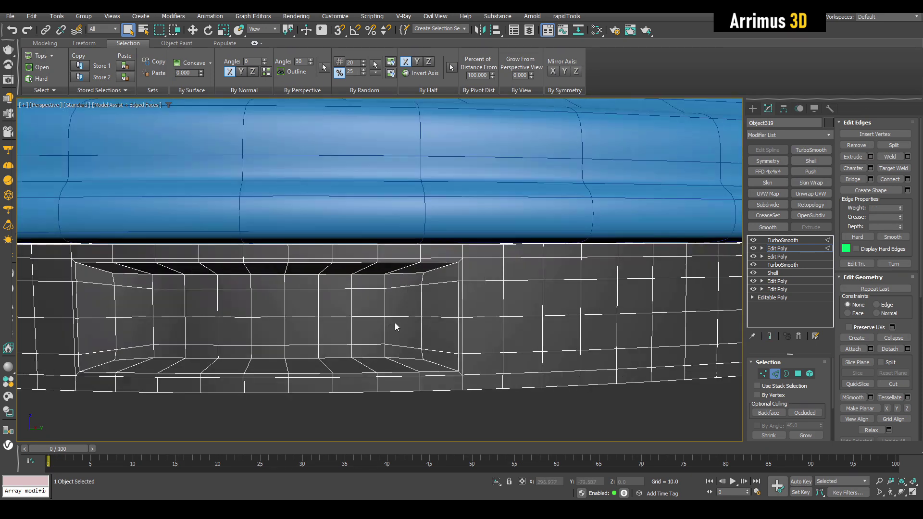
scroll(385, 311, up, 2)
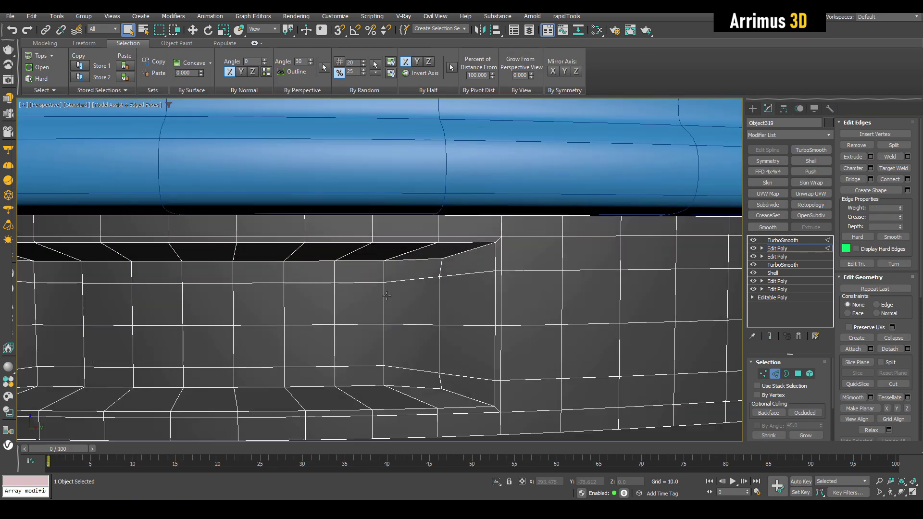
- Try Set Flow on the second vertical edge column in from each end of the recess floor
right_click(385, 371)
scroll(404, 325, down, 3)
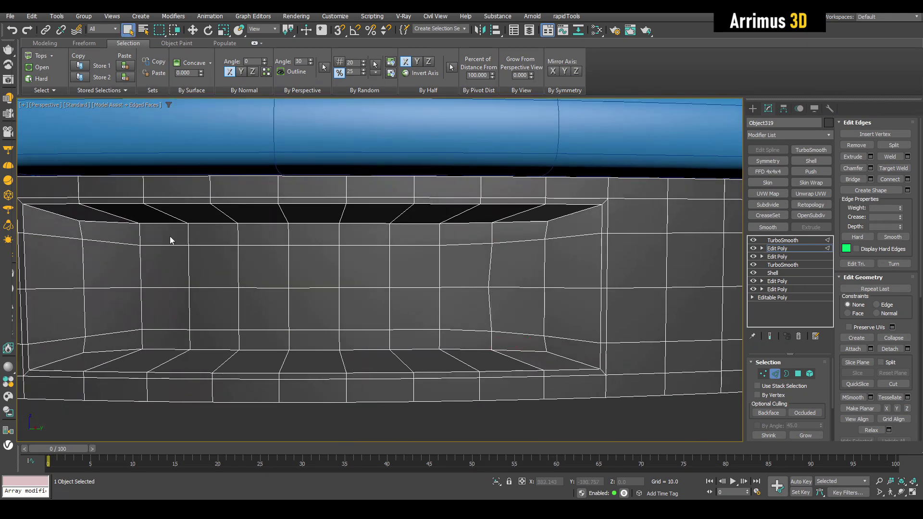
click(140, 243)
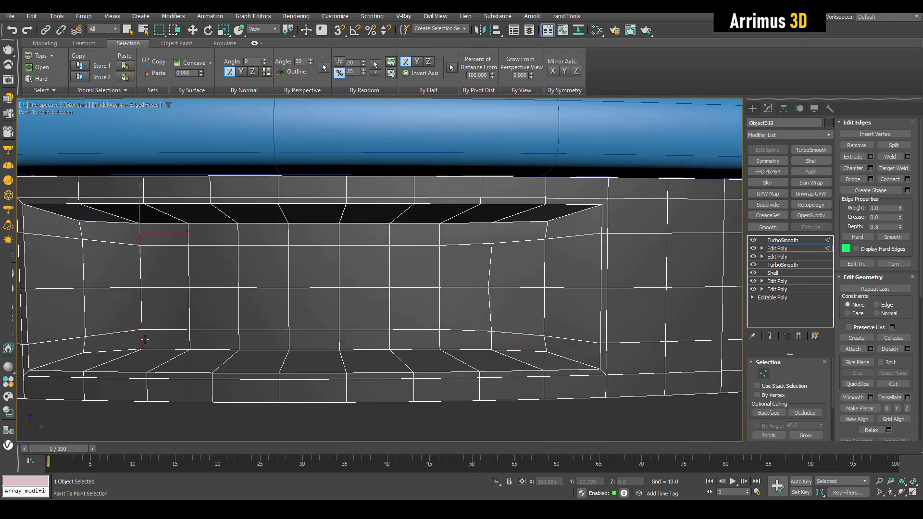
click(143, 348)
right_click(153, 349)
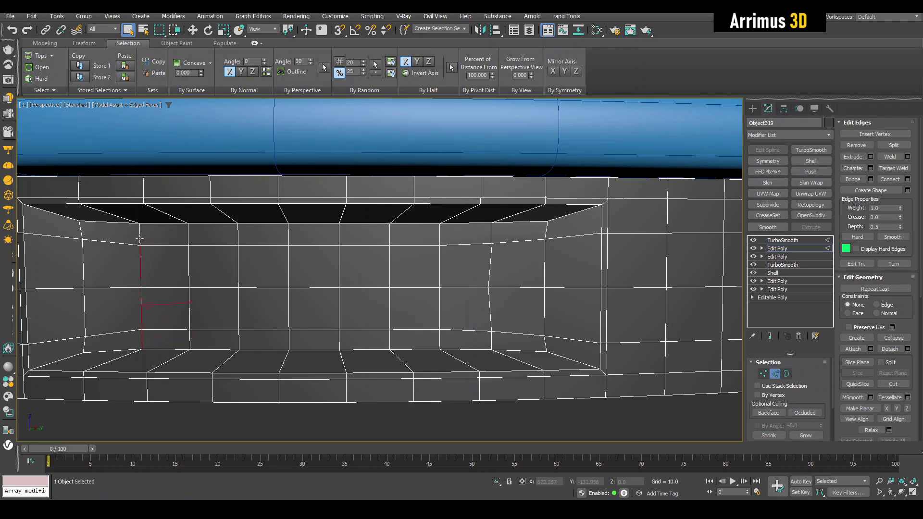
key(alt+f)
key(F4)
middle_drag(480, 409, 329, 352)
scroll(329, 352, down, 3)
click(770, 336)
key(F4)
scroll(416, 243, up, 3)
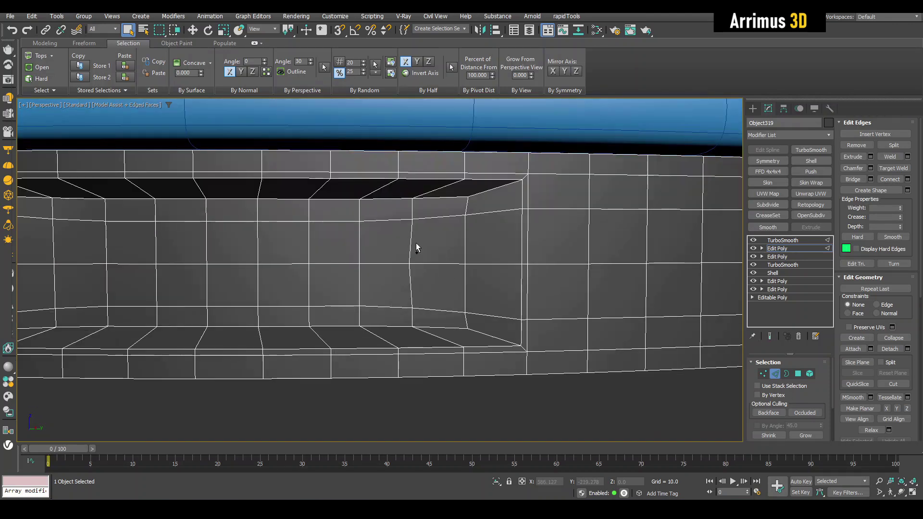
- Undo the Set Flow changes on the recess floor edges
click(417, 244)
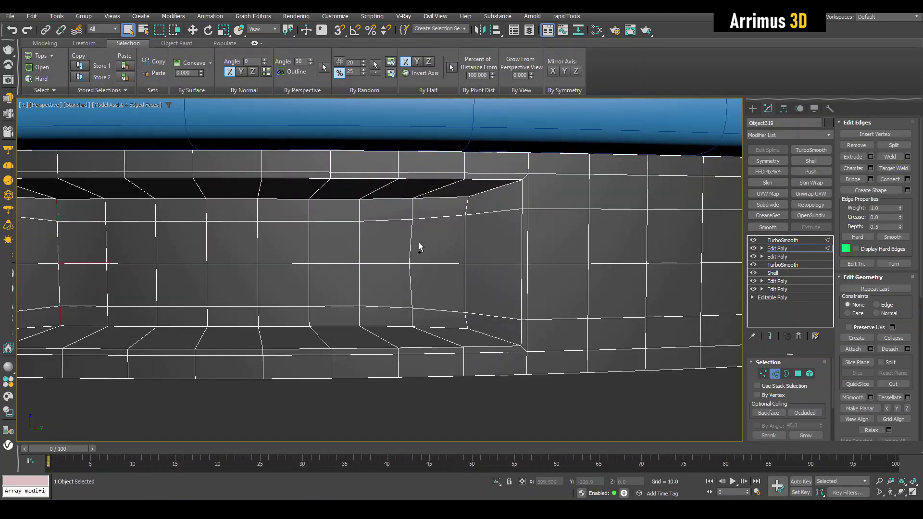
key(ctrl+z)
key(ctrl+z)
key(ctrl+z)
key(ctrl+z)
key(ctrl+z)
key(ctrl+z)
key(ctrl+z)
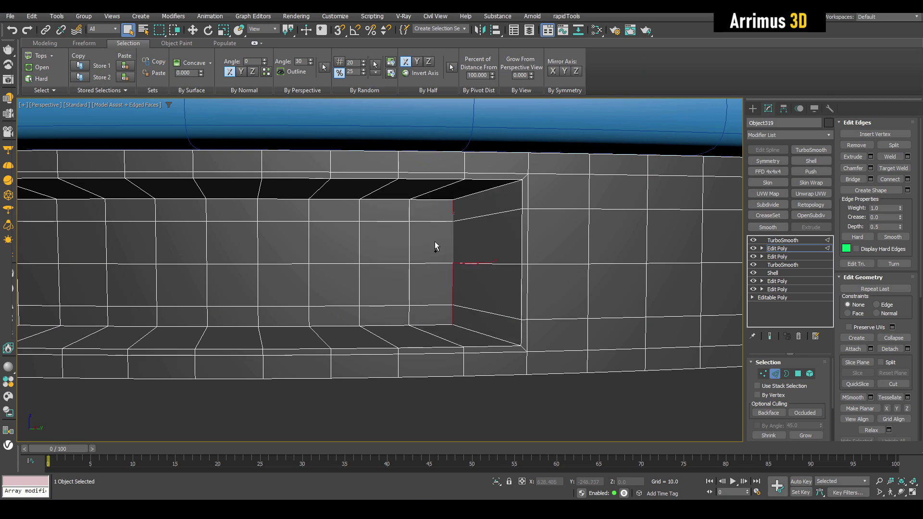
- With the Edge constraint on, slide the recess floor's two end edge columns outward along the sloped end walls
middle_drag(434, 246, 446, 247)
key(shift+x)
key(w)
mouse_move(464, 267)
mouse_down()
mouse_move(496, 268)
mouse_move(476, 261)
mouse_up()
middle_drag(476, 261, 520, 253)
click(135, 222)
double_click(135, 222)
mouse_move(127, 252)
mouse_down()
mouse_move(92, 251)
mouse_move(112, 251)
mouse_up()
key(2)
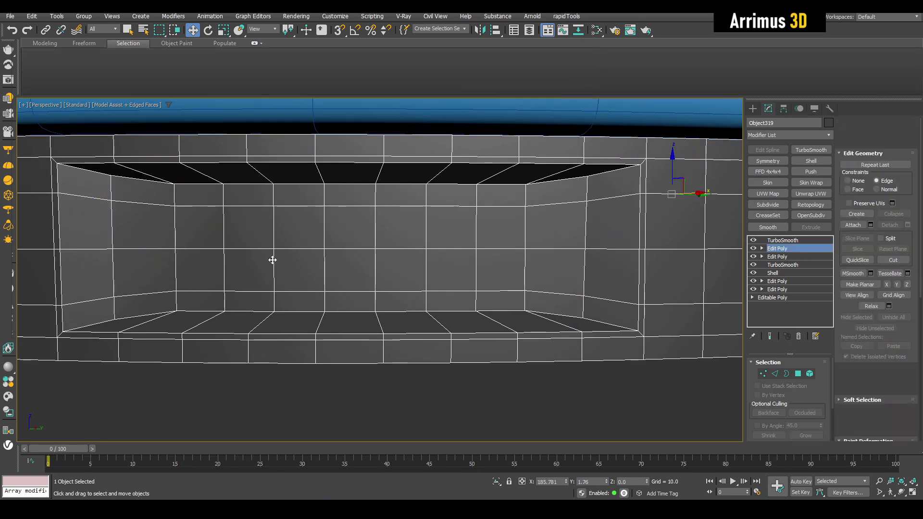
- Add an Edit Poly modifier and select a small rectangular block of polygons on the recess floor
key(ctrl+e)
key(4)
key(q)
middle_drag(598, 360, 411, 291)
click(489, 272)
click(388, 311)
click(493, 305)
right_click(493, 305)
key(z)
scroll(409, 307, down, 3)
- Inset the selected floor polygons, bevel them outward into a raised block, and scale down its front face
key(shift+i)
drag(427, 265, 400, 288)
right_click(427, 264)
key(ctrl+shift+b)
key(r)
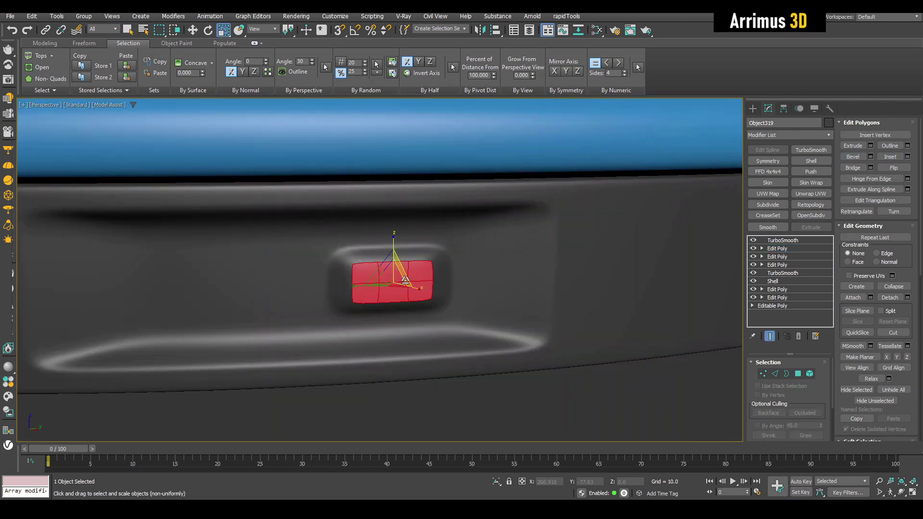
key(4)
key(q)
mouse_move(432, 289)
alt+middle_down()
mouse_move(441, 302)
mouse_move(455, 290)
mouse_move(486, 316)
mouse_move(424, 287)
mouse_move(441, 298)
alt+middle_up()
key(F4)
- Select three full-height vertical polygon strips on the wall beside the recess, leaving gaps between them
key(grave)
scroll(435, 282, up, 3)
key(4)
scroll(451, 269, up, 3)
shift+drag(440, 299, 435, 194)
click(435, 189)
right_click(461, 188)
click(486, 187)
click(484, 291)
right_click(485, 291)
click(528, 285)
alt+middle_drag(523, 216, 520, 233)
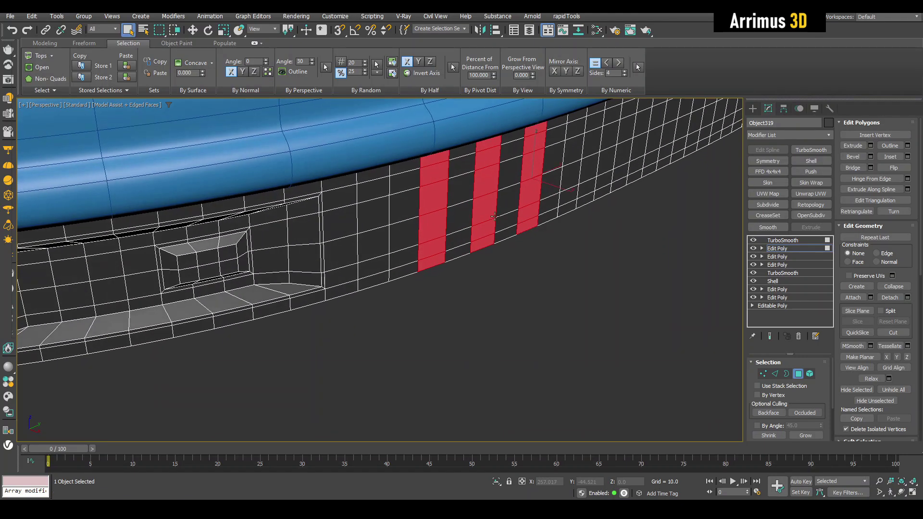
- Bevel the three strips outward into raised vertical ribs and inspect the smoothed wall
key(ctrl+shift+b)
drag(493, 216, 490, 204)
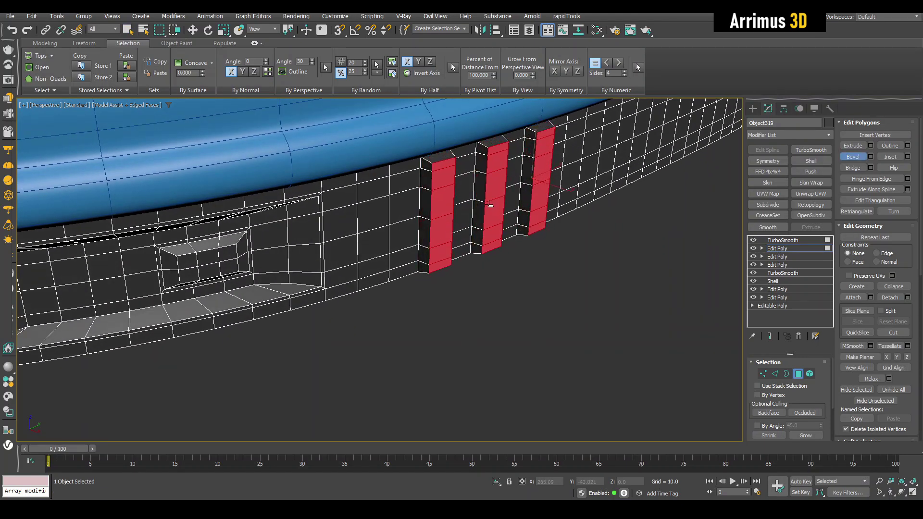
click(489, 205)
right_click(489, 205)
key(grave)
key(F4)
mouse_move(481, 230)
alt+middle_down()
mouse_move(460, 235)
mouse_move(486, 231)
alt+middle_up()
click(502, 259)
key(4)
scroll(503, 253, down, 3)
scroll(496, 260, down, 2)
mouse_move(432, 240)
alt+middle_down()
mouse_move(400, 231)
mouse_move(469, 230)
mouse_move(441, 261)
mouse_move(441, 252)
alt+middle_up()
scroll(420, 278, up, 4)
key(F4)
scroll(417, 216, down, 5)
- Select the blue shell together with its side wall and clone both to a spot beside the originals
key(w)
alt+middle_drag(418, 216, 406, 290)
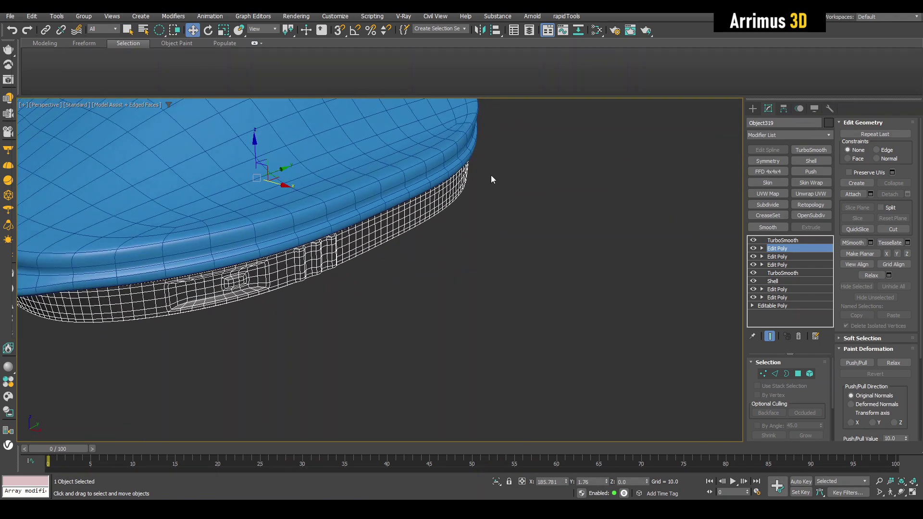
drag(491, 160, 399, 206)
key(q)
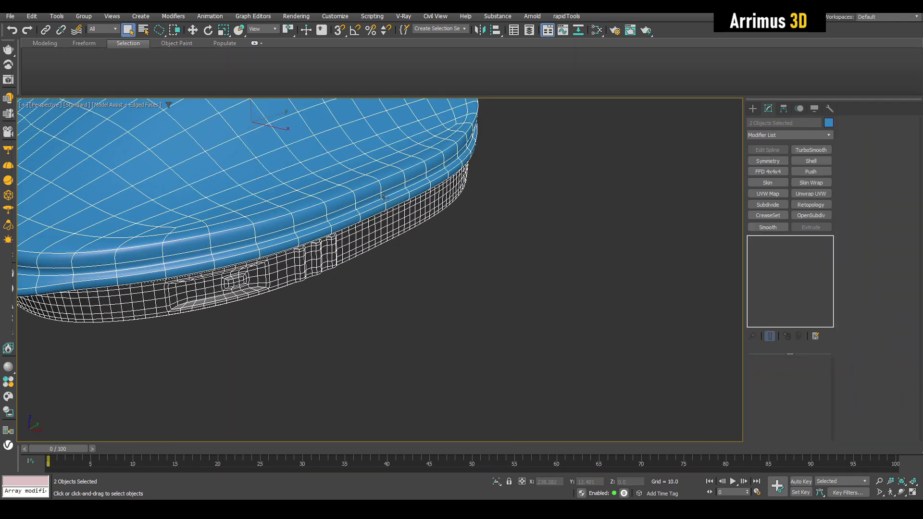
scroll(383, 196, down, 3)
key(w)
shift+drag(306, 157, 558, 205)
click(465, 297)
alt+middle_drag(524, 287, 541, 241)
- Turn off the copied wall's top TurboSmooth and delete the three Edit Poly modifiers holding the recess and ribs
key(q)
click(666, 272)
click(753, 240)
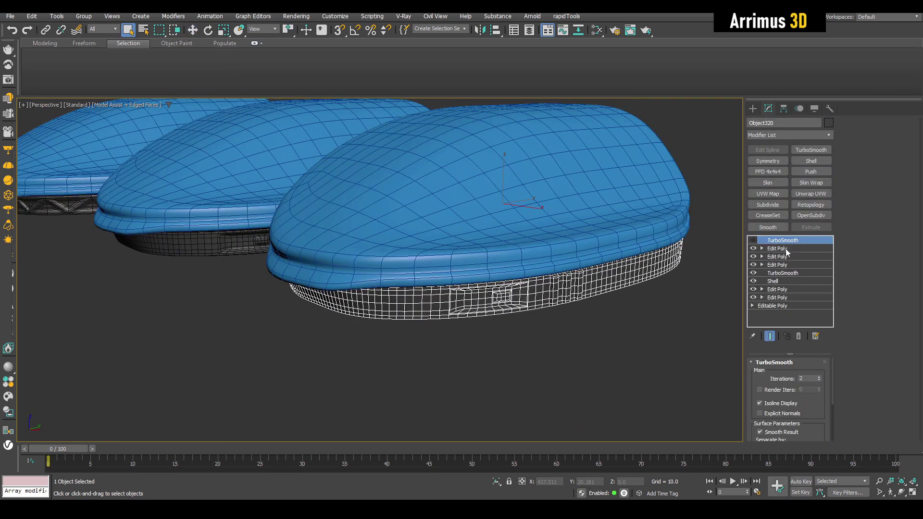
click(785, 249)
shift+click(786, 265)
right_click(786, 265)
click(808, 280)
scroll(584, 276, up, 3)
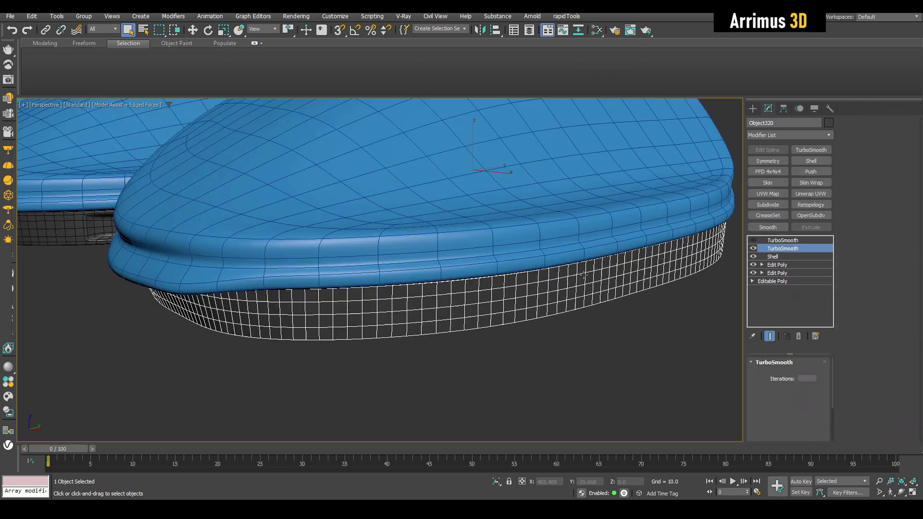
- Add an Edit Poly, select the outer wall polygons by angle at 45.0, and detach them as a separate object
key(ctrl+e)
key(4)
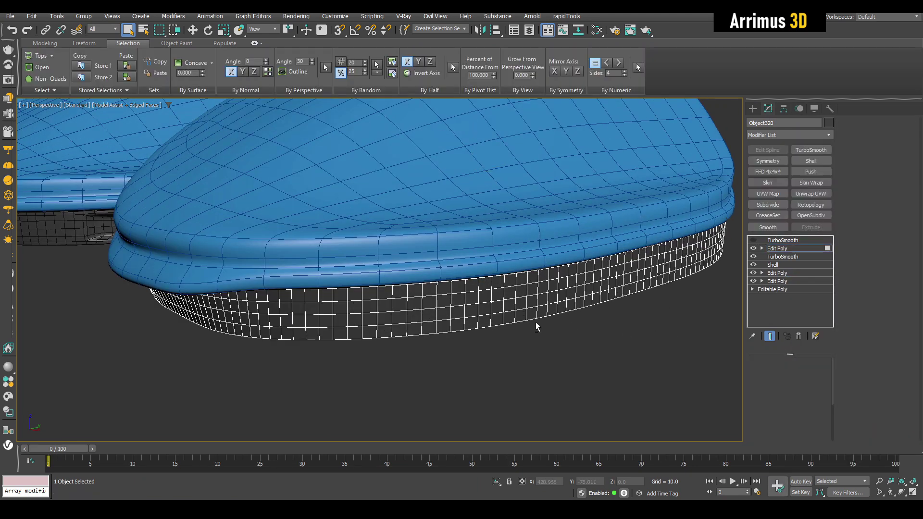
alt+middle_drag(535, 322, 470, 272)
click(579, 285)
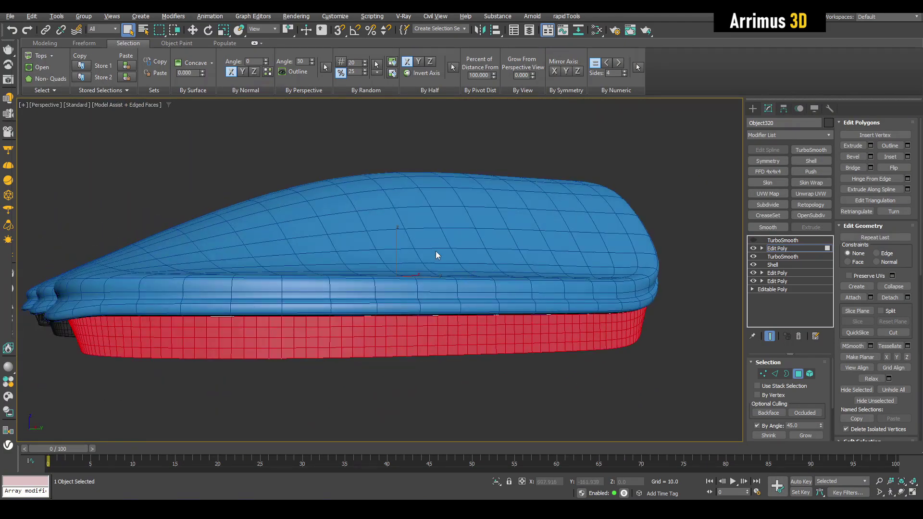
key(alt+d)
click(580, 236)
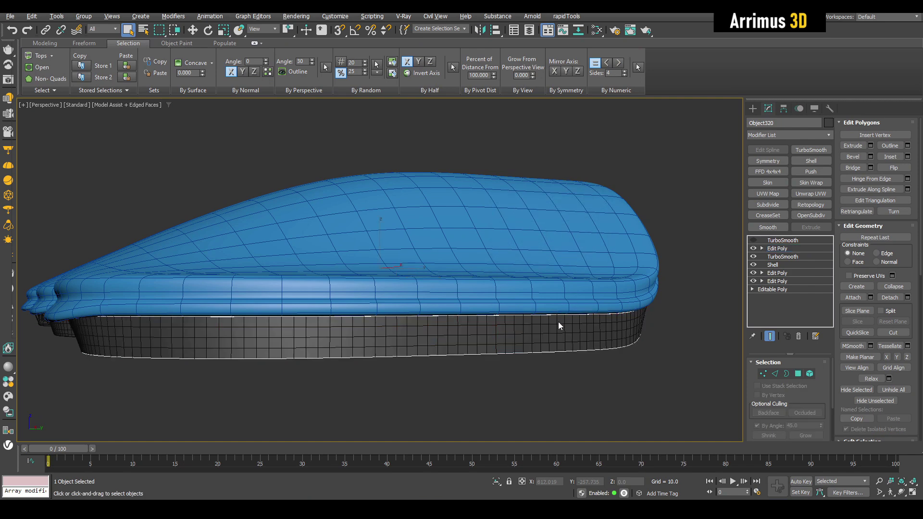
- Isolate the detached wall strip, add an Edit Poly modifier, and select one edge on its upper border
click(555, 323)
key(alt+q)
alt+middle_drag(552, 313, 606, 255)
key(ctrl+e)
key(2)
scroll(428, 317, up, 3)
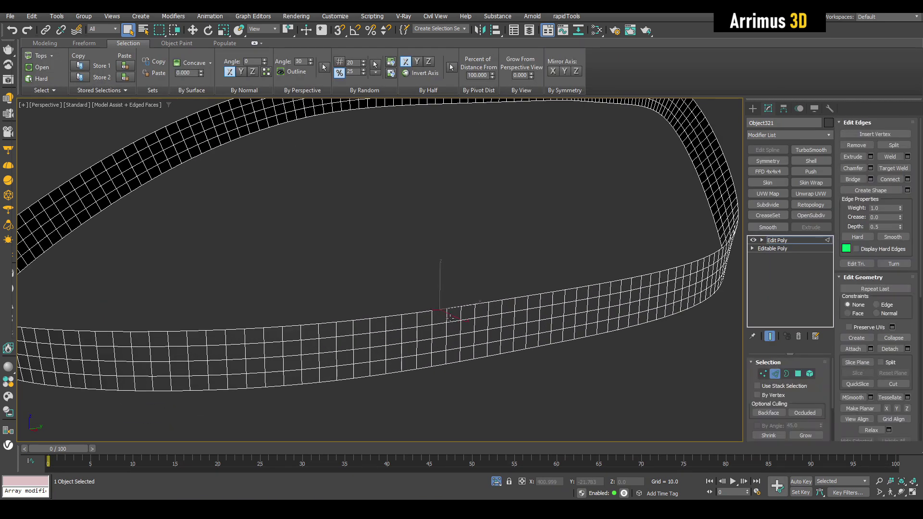
scroll(448, 317, up, 3)
- Extend the selection to every other edge along the strip's upper border with a dot loop
click(53, 43)
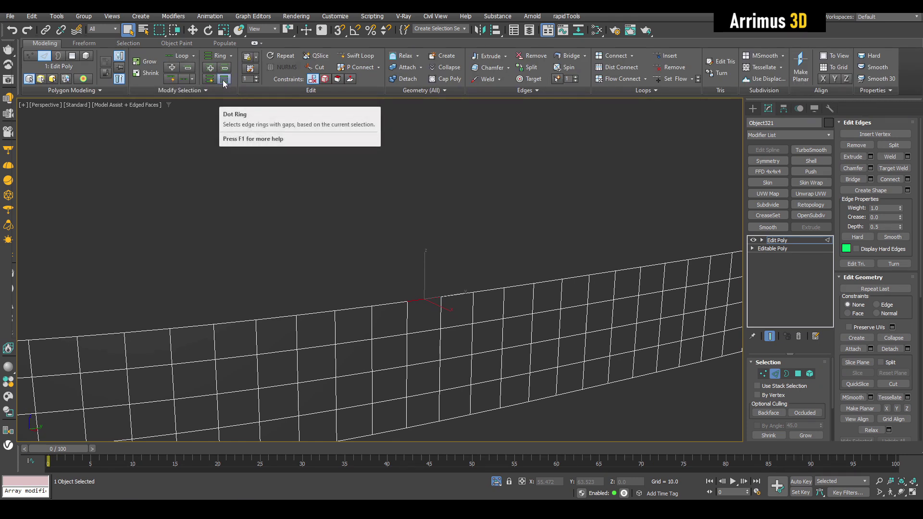
click(205, 89)
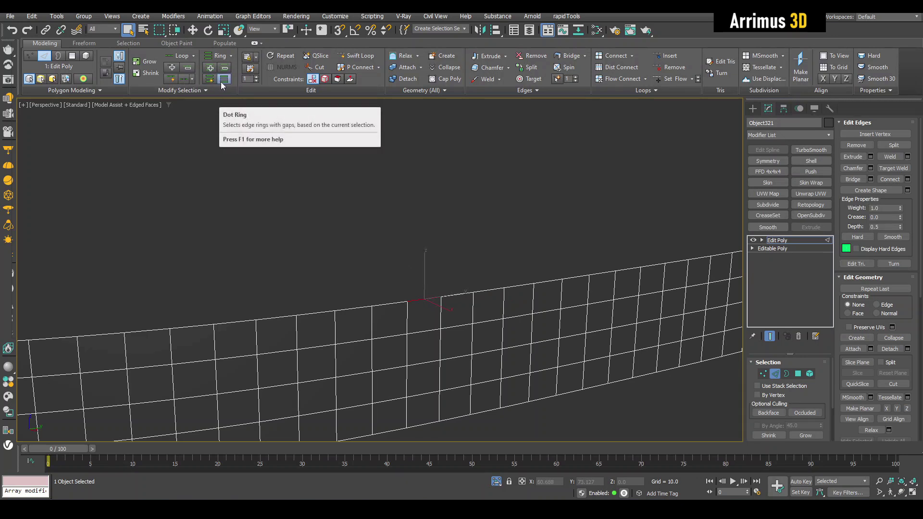
click(185, 80)
scroll(408, 240, down, 5)
scroll(372, 245, up, 10)
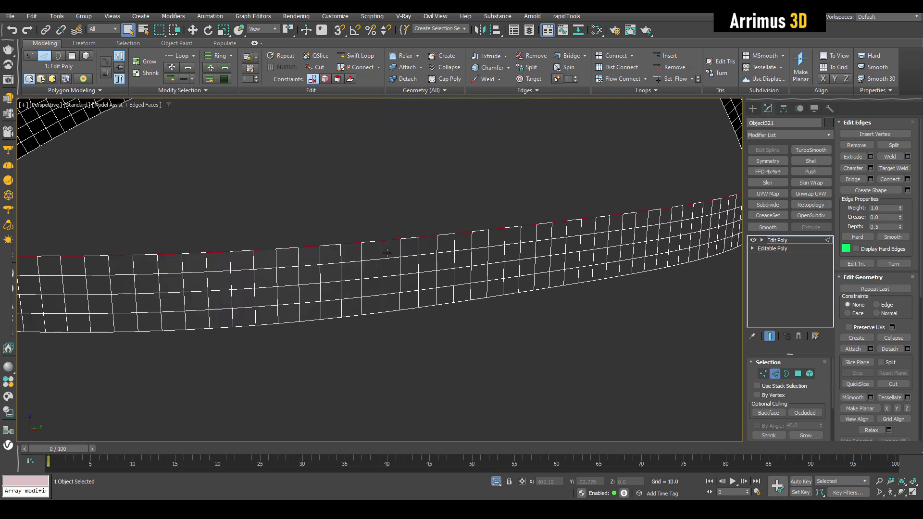
scroll(389, 252, up, 3)
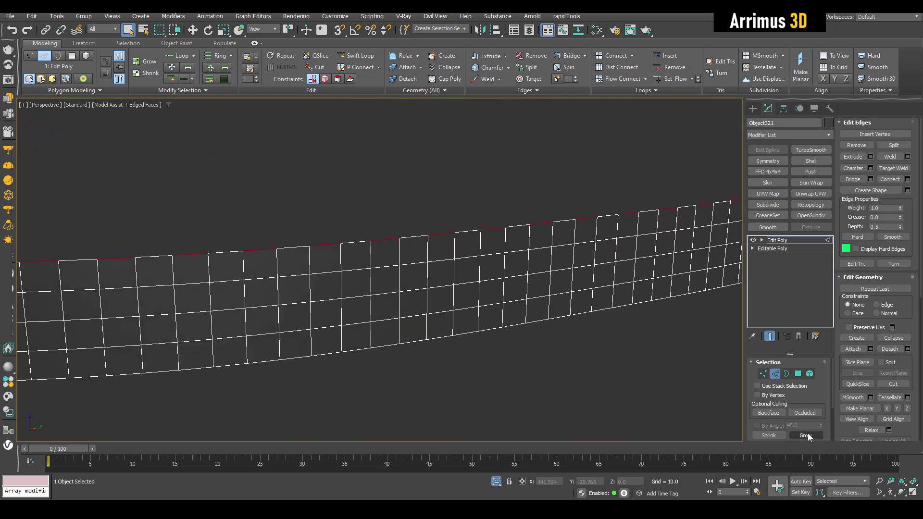
- Try growing the alternating edge selection down the full height of the strip
click(806, 435)
middle_drag(627, 360, 614, 334)
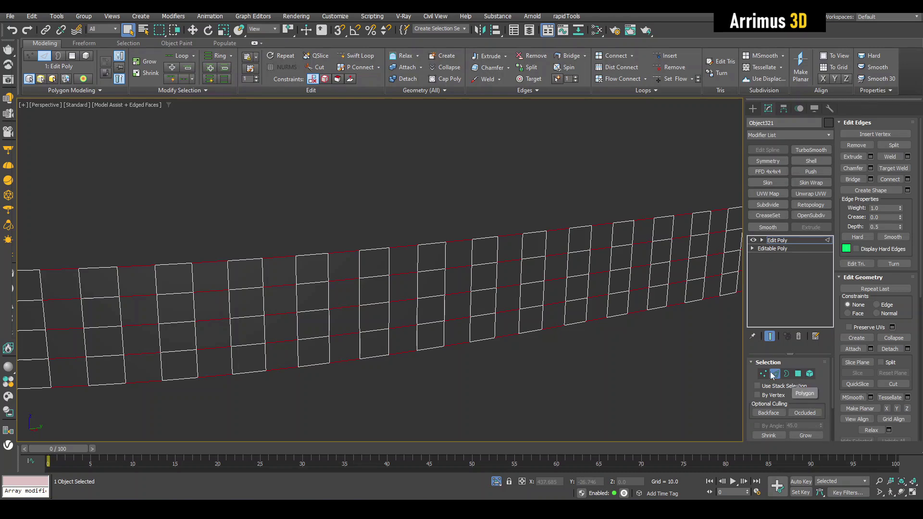
click(664, 363)
key(ctrl+z)
key(ctrl+z)
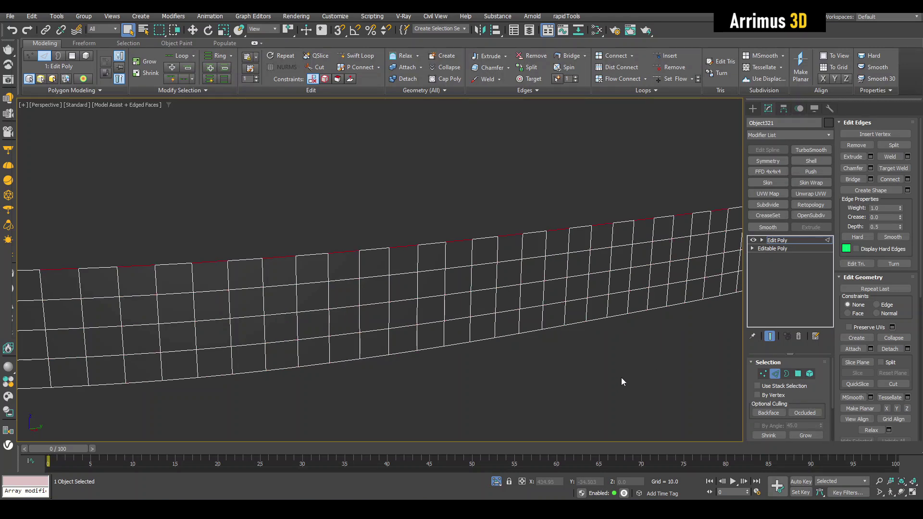
- Ring-select from the alternating edges and convert the selection into alternating full-height polygon columns
key(alt+r)
ctrl+click(798, 374)
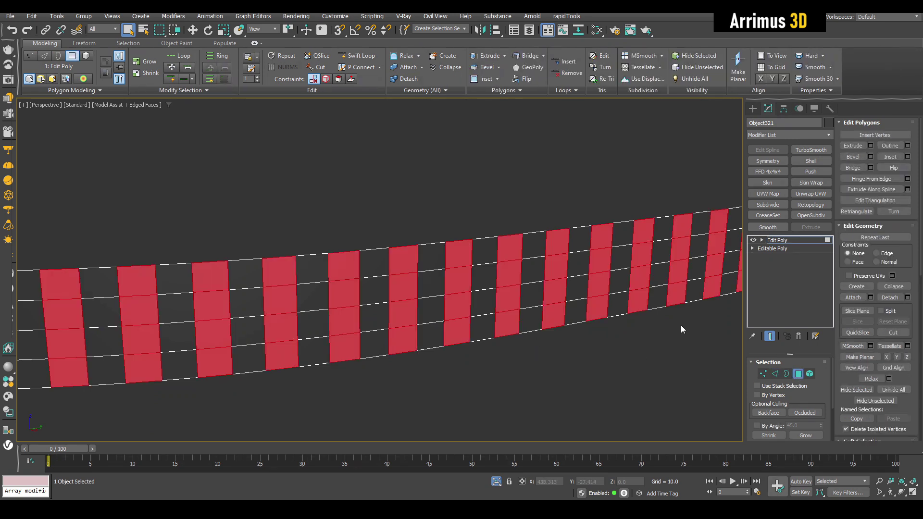
scroll(567, 299, down, 4)
scroll(553, 297, up, 5)
- Bevel the alternating columns with the Group type to form a ribbed profile, then leave isolation
key(ctrl+shift+b)
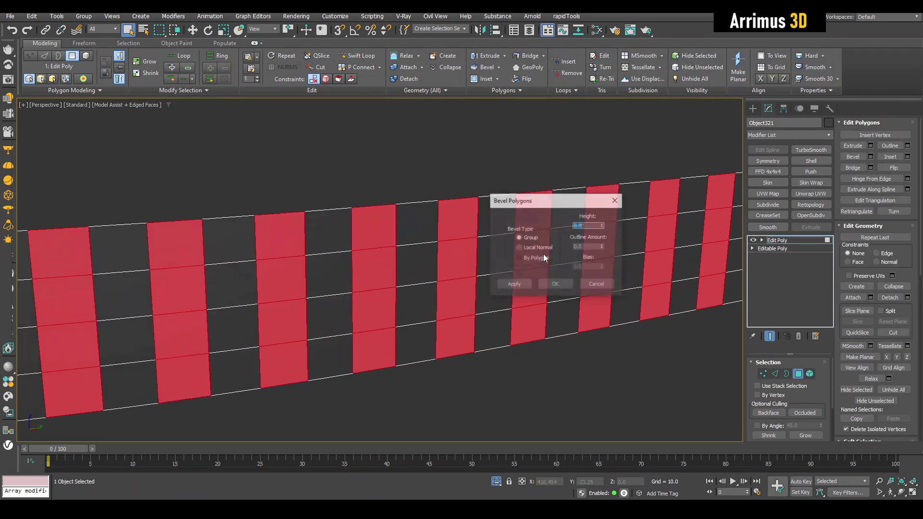
drag(603, 225, 605, 283)
click(565, 283)
key(4)
key(alt+q)
scroll(556, 278, down, 6)
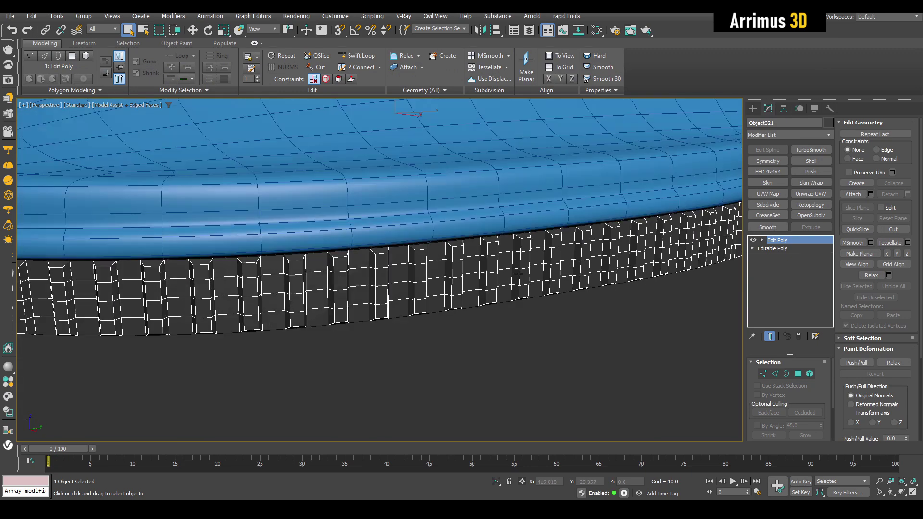
- Select the shelled wall object beneath the ribbed strip and activate the Edit Poly modifier under its top TurboSmooth
alt+middle_drag(557, 279, 511, 218)
click(485, 191)
click(801, 248)
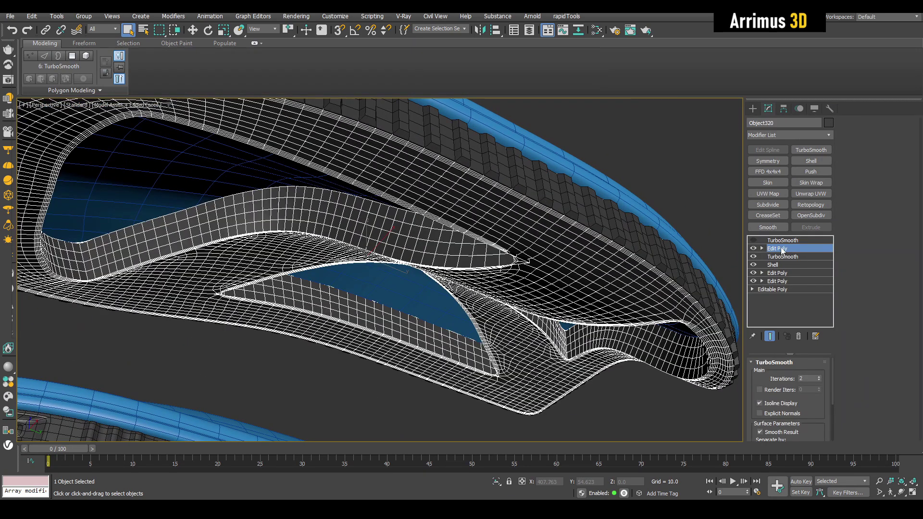
- Try ring-selecting from an edge on the shell's border beside the ribbed strip and converting the ring to polygons
key(2)
click(439, 152)
key(r)
key(q)
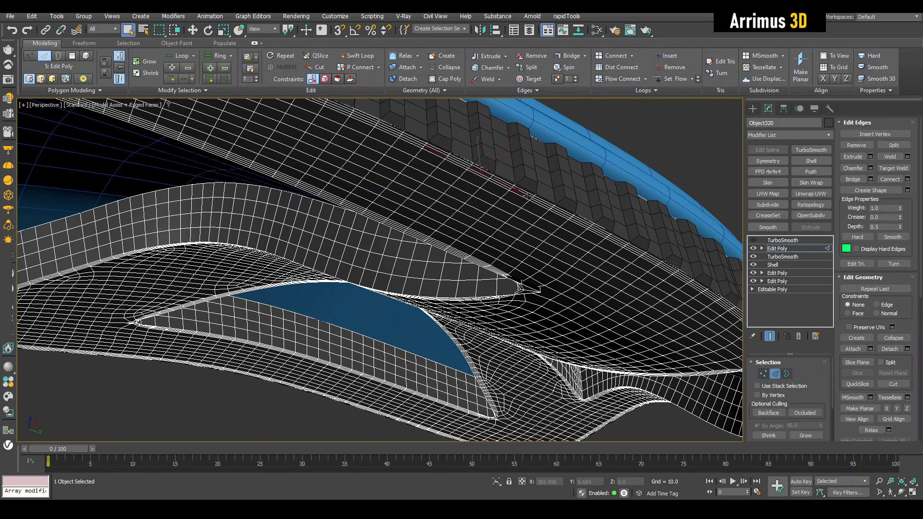
key(alt+r)
ctrl+click(800, 375)
- Retry the edge-ring selection at the shell's border and convert it to polygon columns, then leave polygon editing
alt+middle_drag(572, 231, 503, 214)
key(2)
click(498, 195)
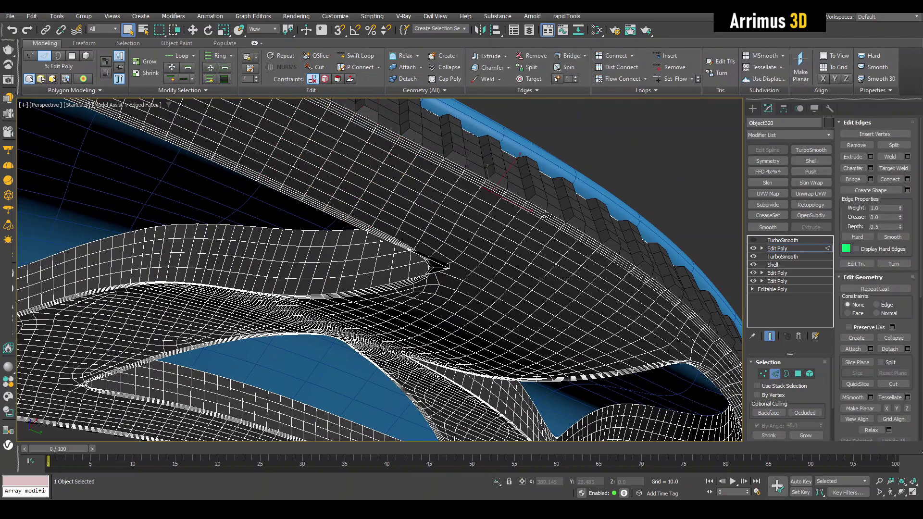
key(alt+r)
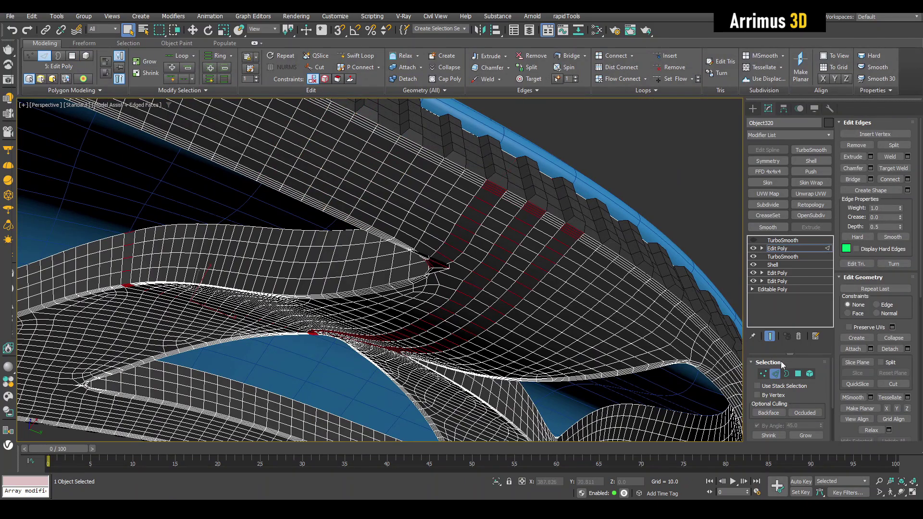
ctrl+click(799, 375)
scroll(540, 292, down, 4)
mouse_move(539, 293)
alt+middle_down()
mouse_move(505, 270)
mouse_move(543, 248)
mouse_move(560, 281)
mouse_move(543, 293)
alt+middle_up()
key(4)
- Attach the ribbed strip to the shelled wall and weld all vertices to join their borders
alt+middle_drag(482, 288, 522, 268)
scroll(522, 268, up, 3)
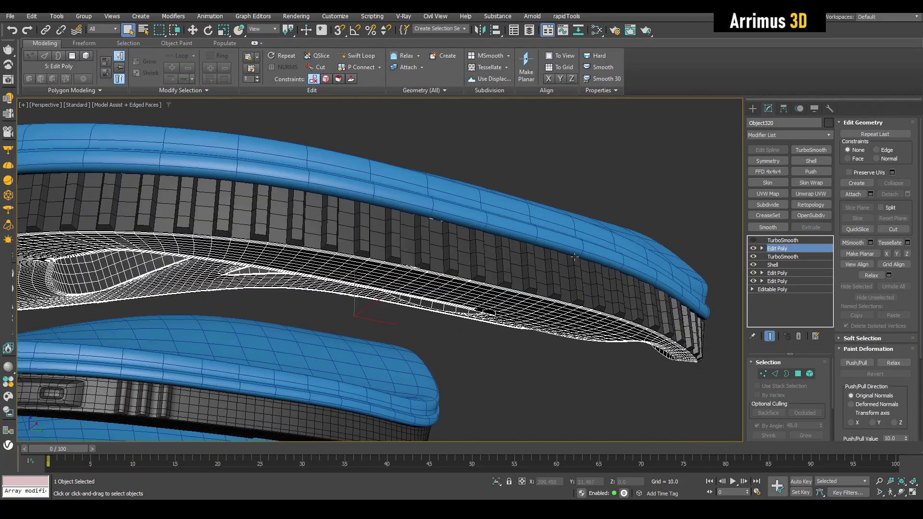
click(527, 274)
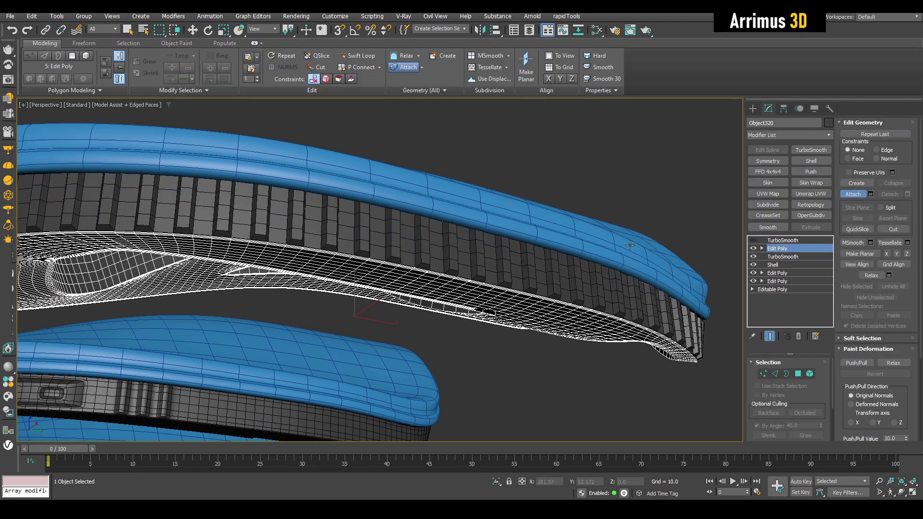
key(1)
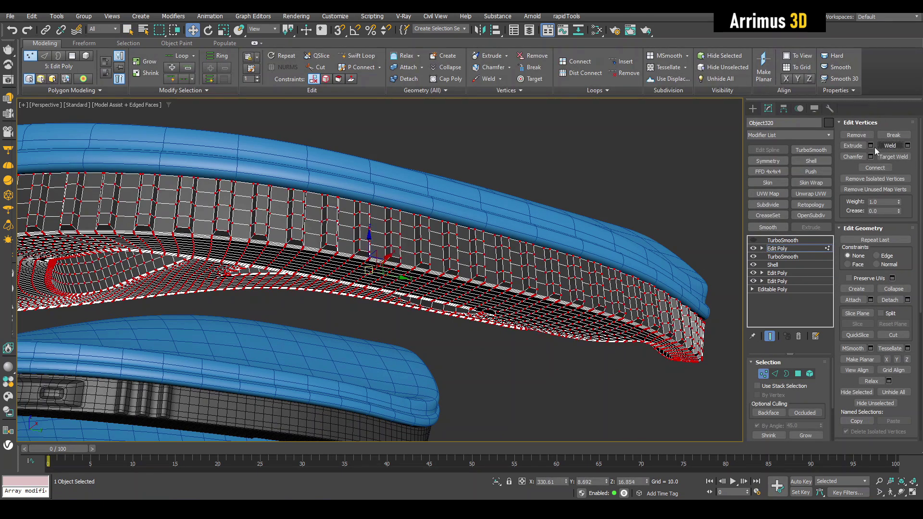
key(1)
key(q)
- Enable the joined wall's top TurboSmooth and hide the edged-face display to review the smoothed ribs
click(650, 160)
alt+middle_drag(570, 200, 557, 269)
click(567, 308)
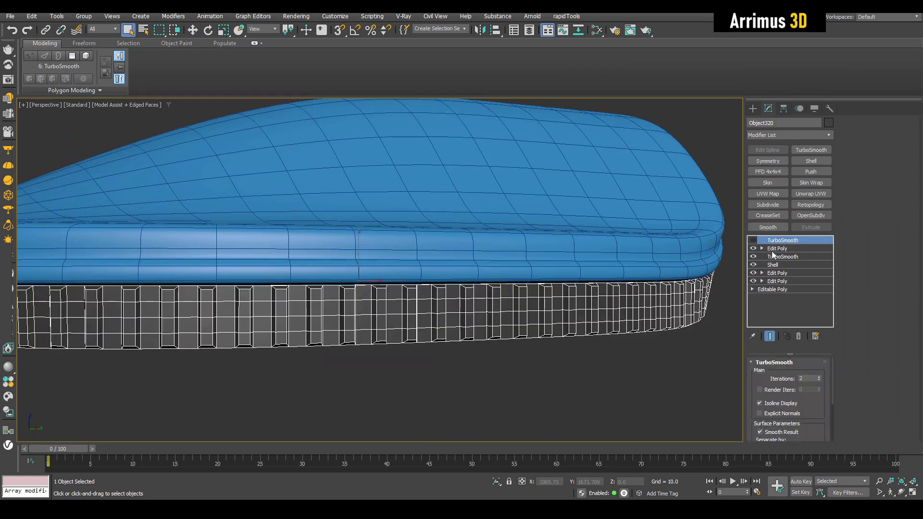
key(F4)
click(753, 240)
click(574, 368)
scroll(497, 319, down, 3)
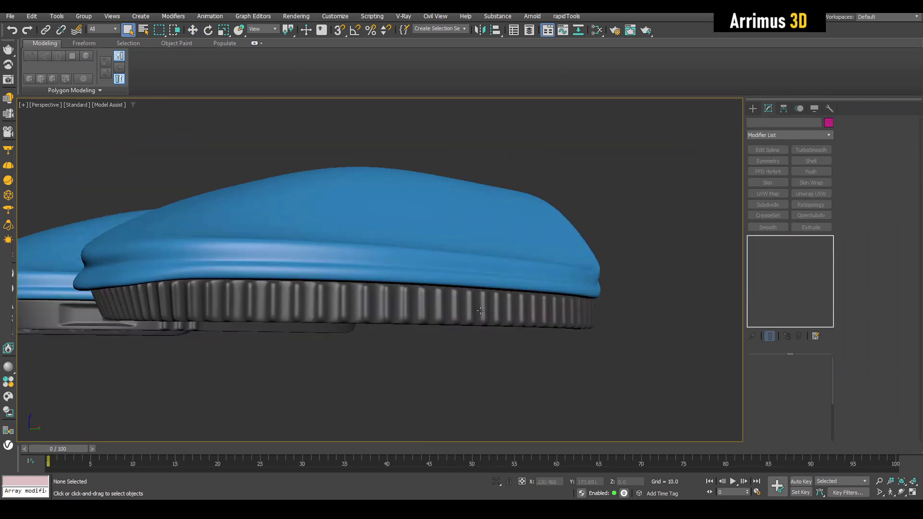